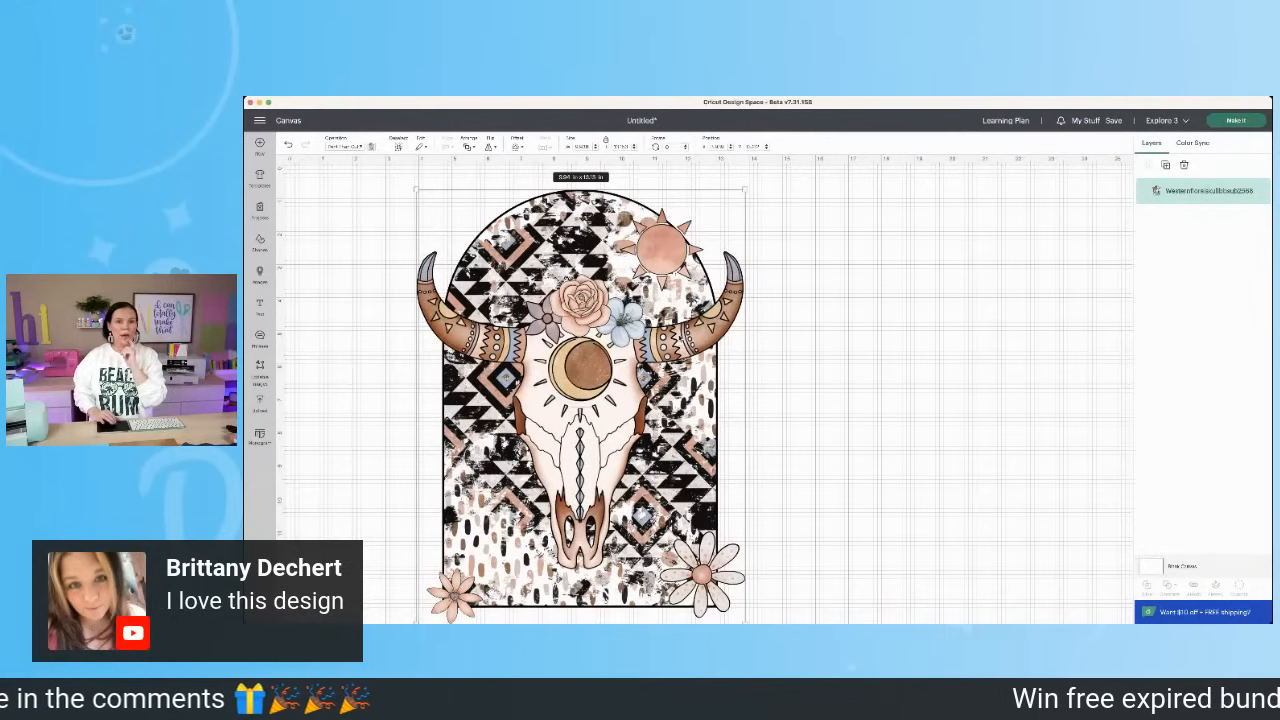
# Step: Duplicate the skull design, change the copy's operation to Basic Cut, and place the copy beside the original
pyautogui.click(1165, 166)
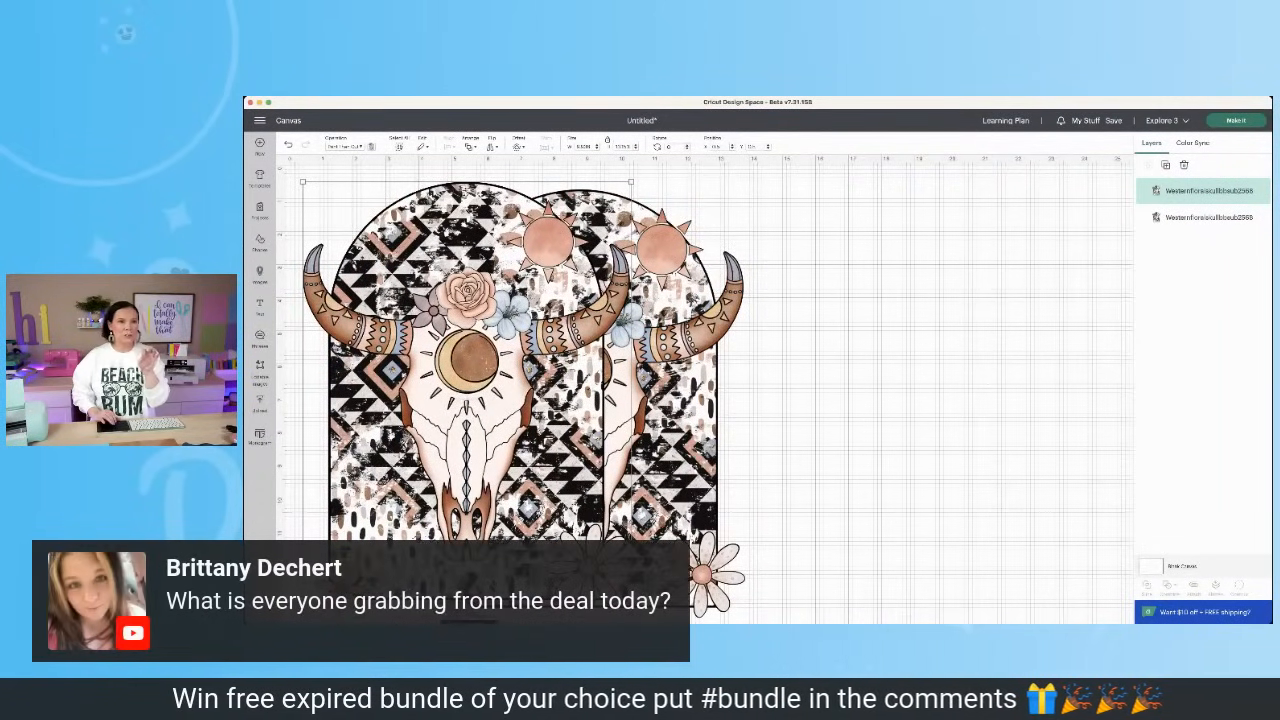
pyautogui.click(360, 147)
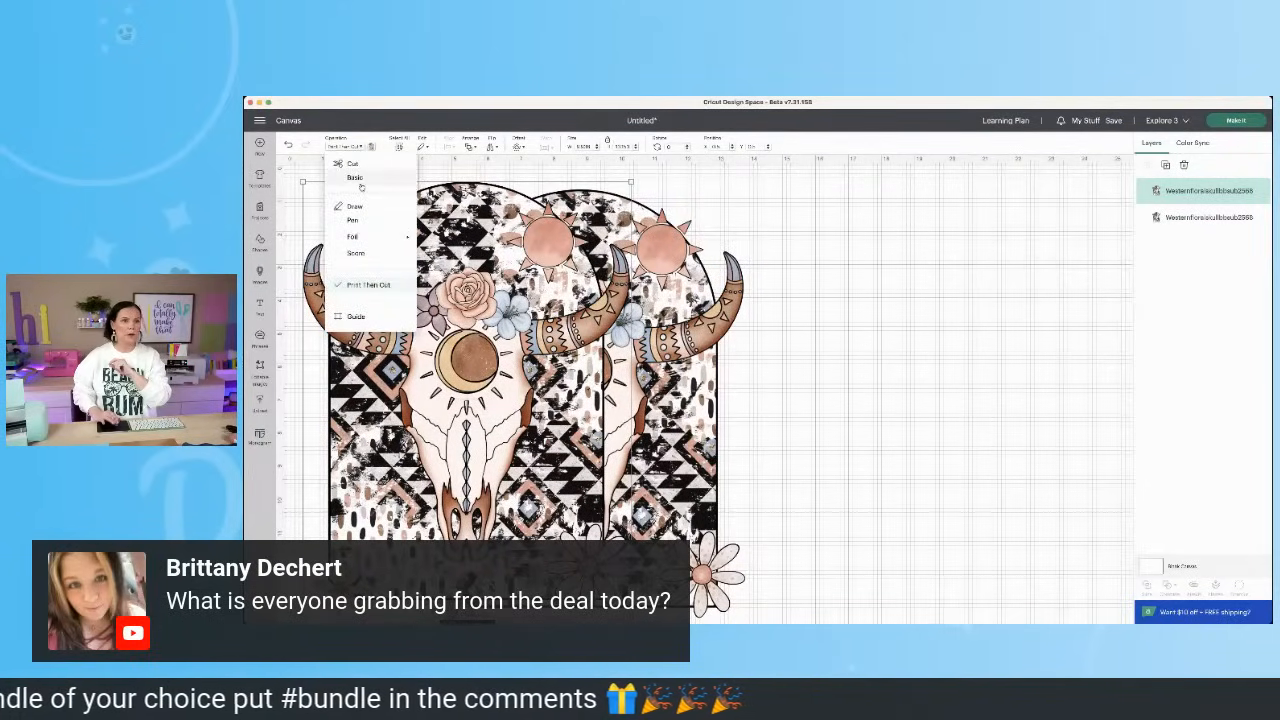
pyautogui.click(355, 178)
pyautogui.moveTo(429, 306); pyautogui.dragTo(881, 308)
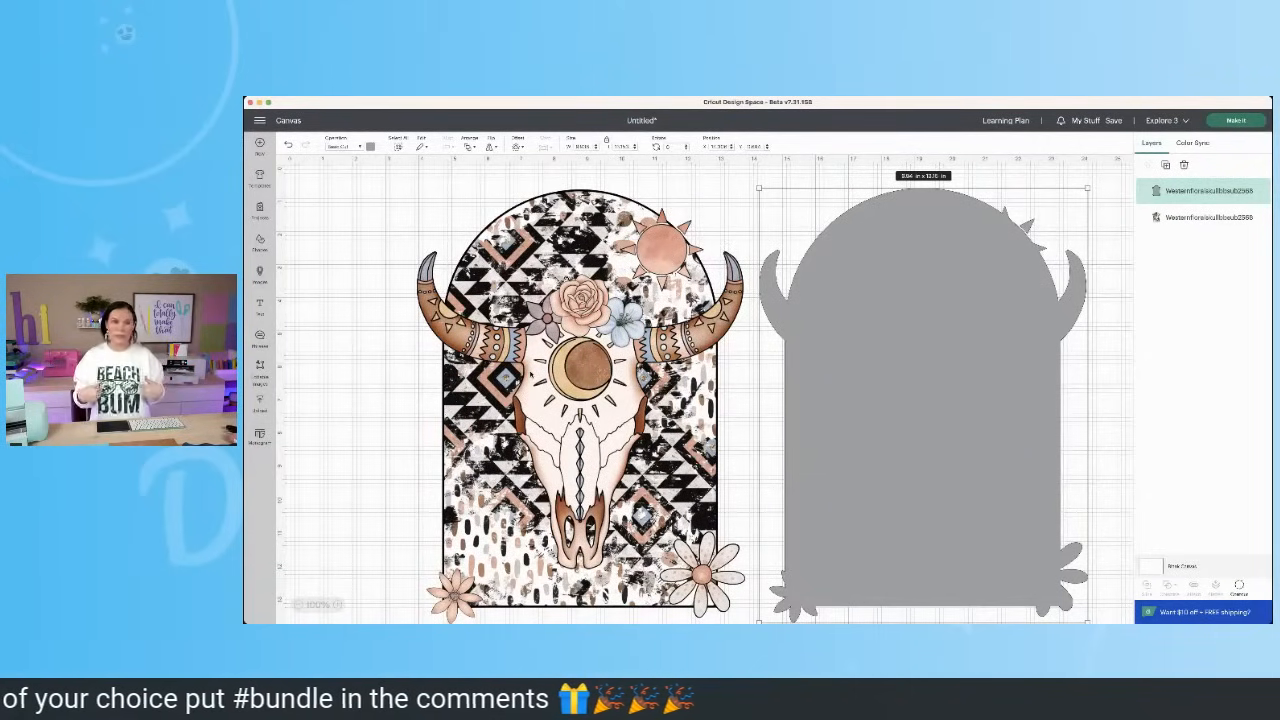
pyautogui.click(488, 285)
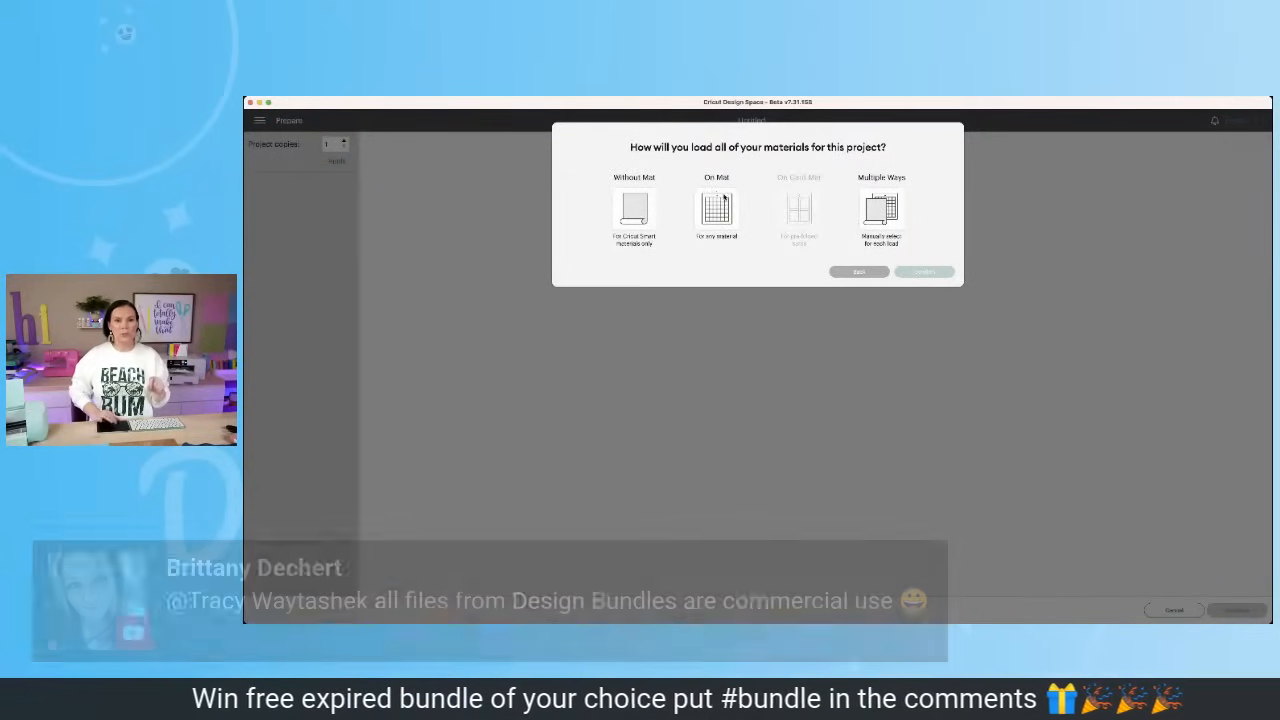
# Step: Load the project on a 12 in x 24 in mat and mirror both the Print Then Cut and Basic Cut mats
pyautogui.click(722, 206)
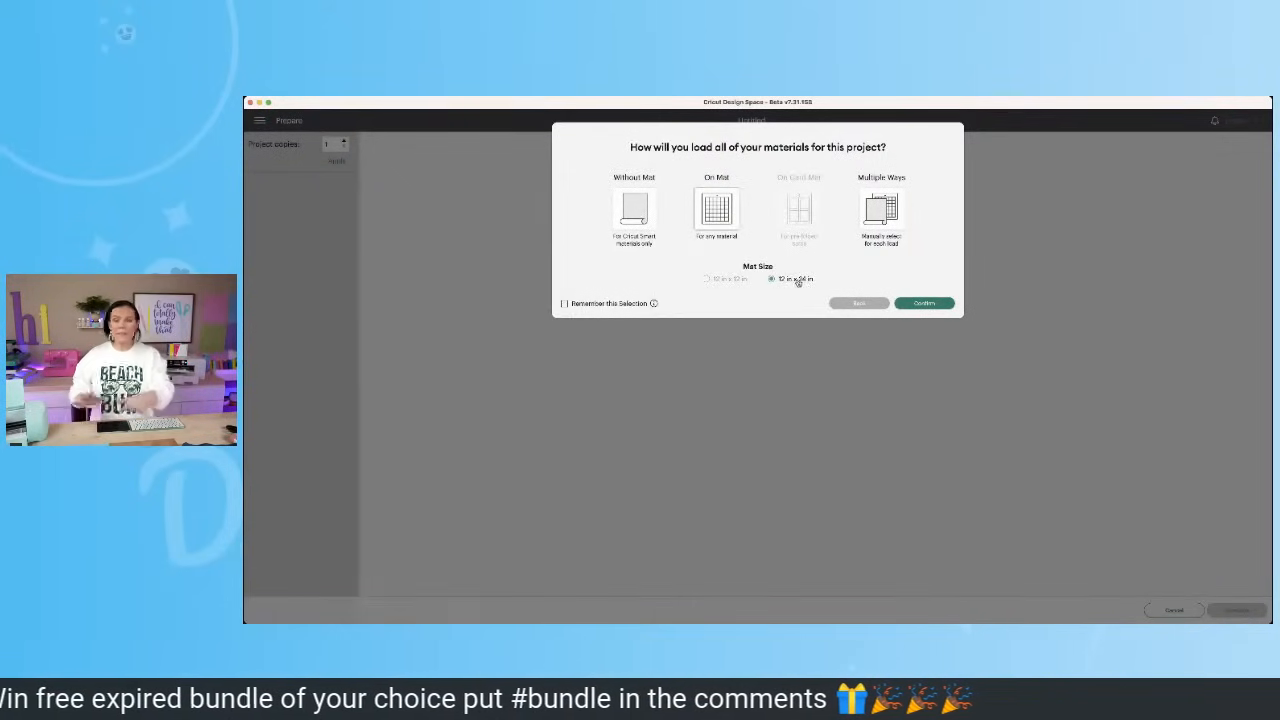
pyautogui.click(935, 304)
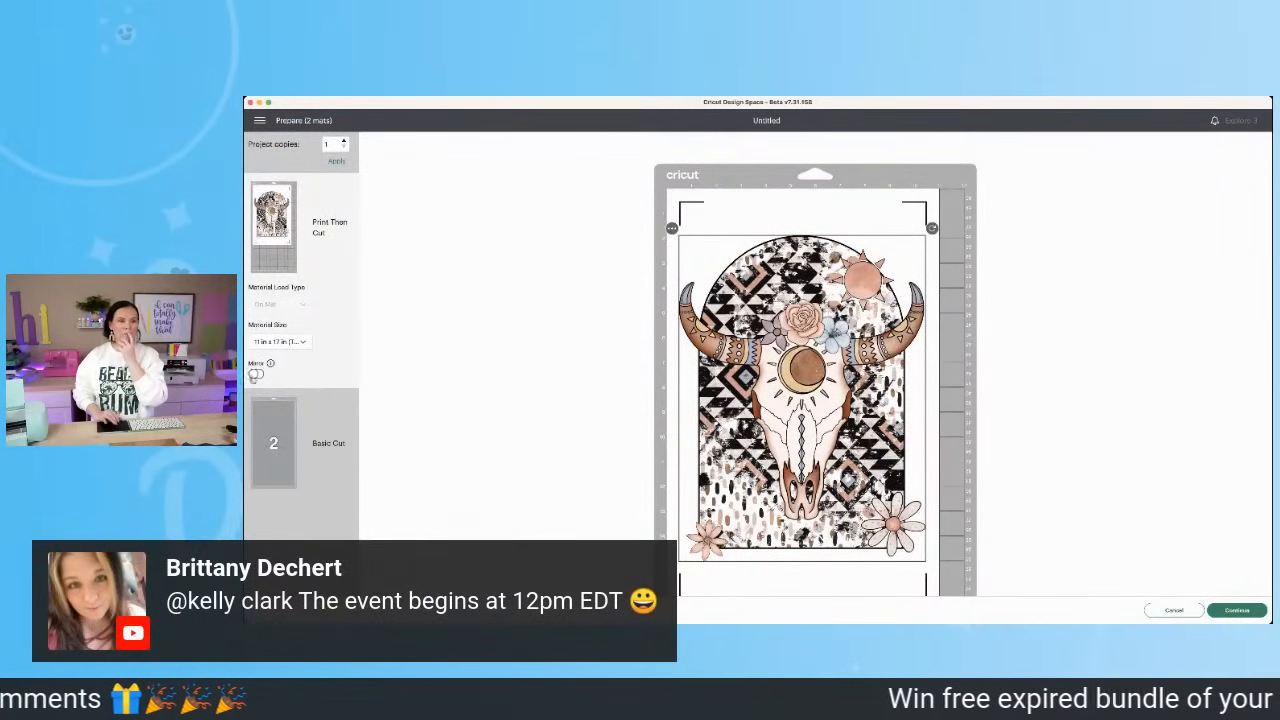
pyautogui.click(256, 374)
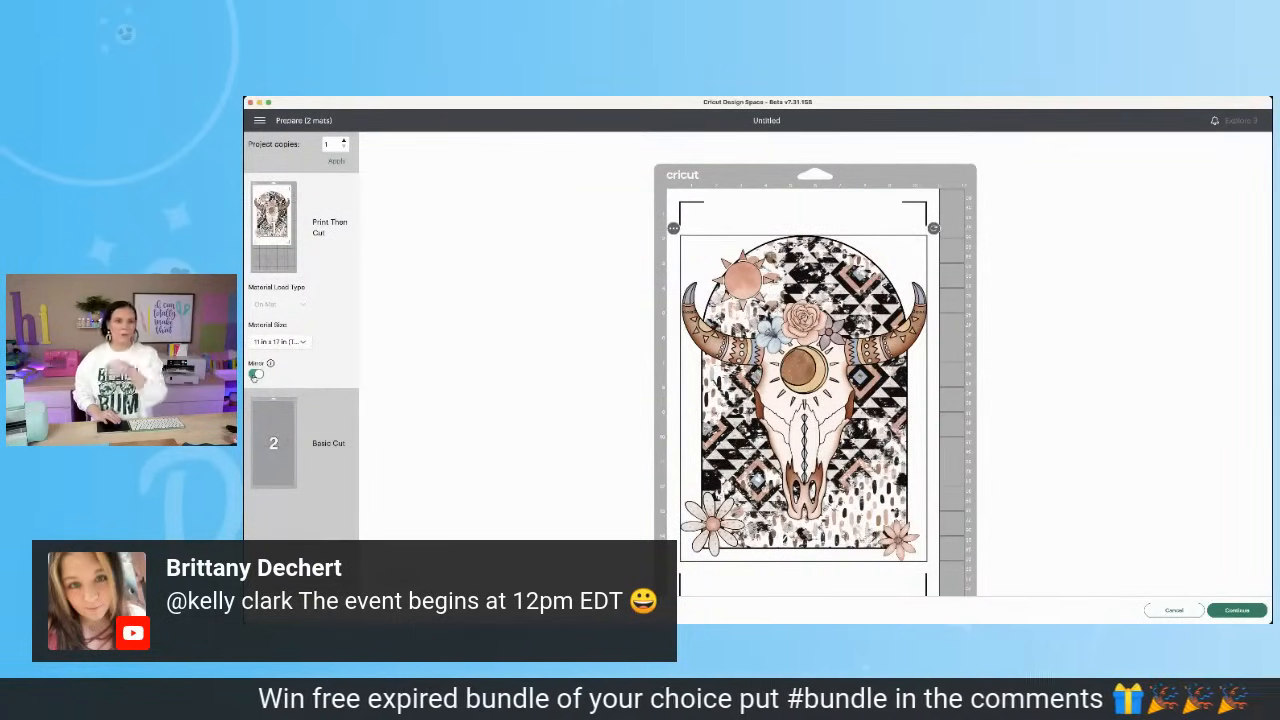
pyautogui.click(270, 463)
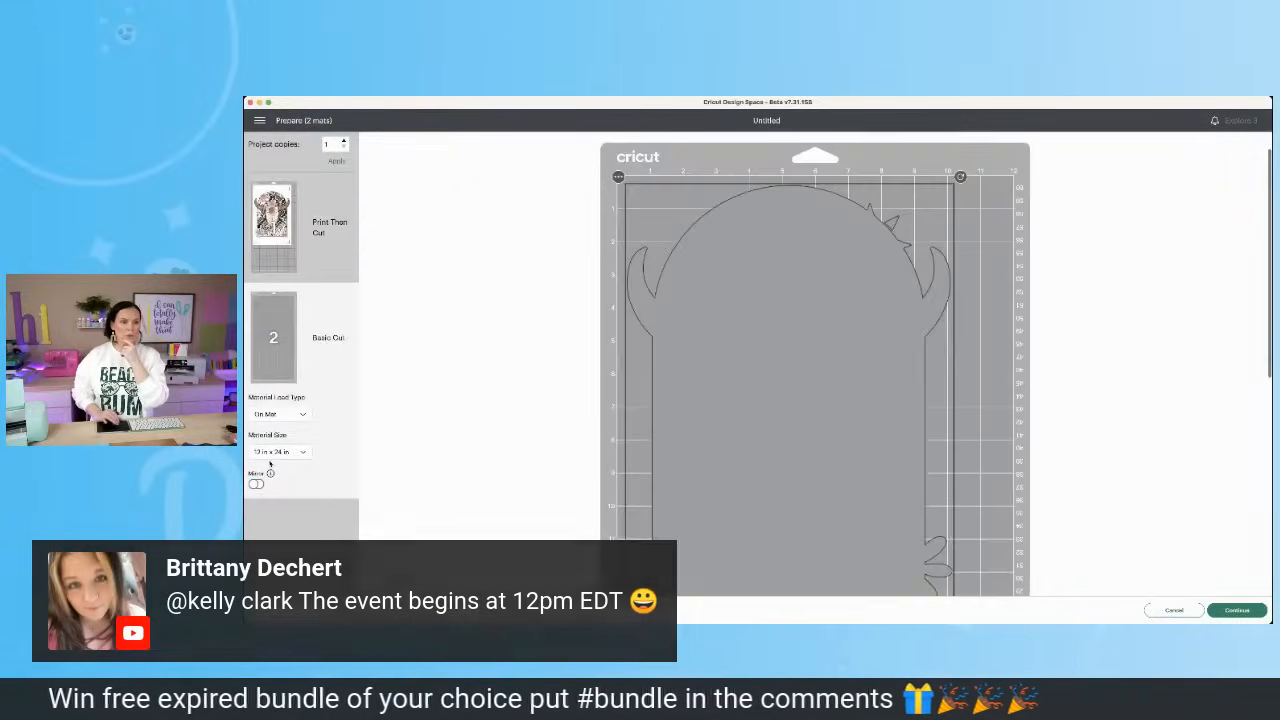
pyautogui.click(256, 485)
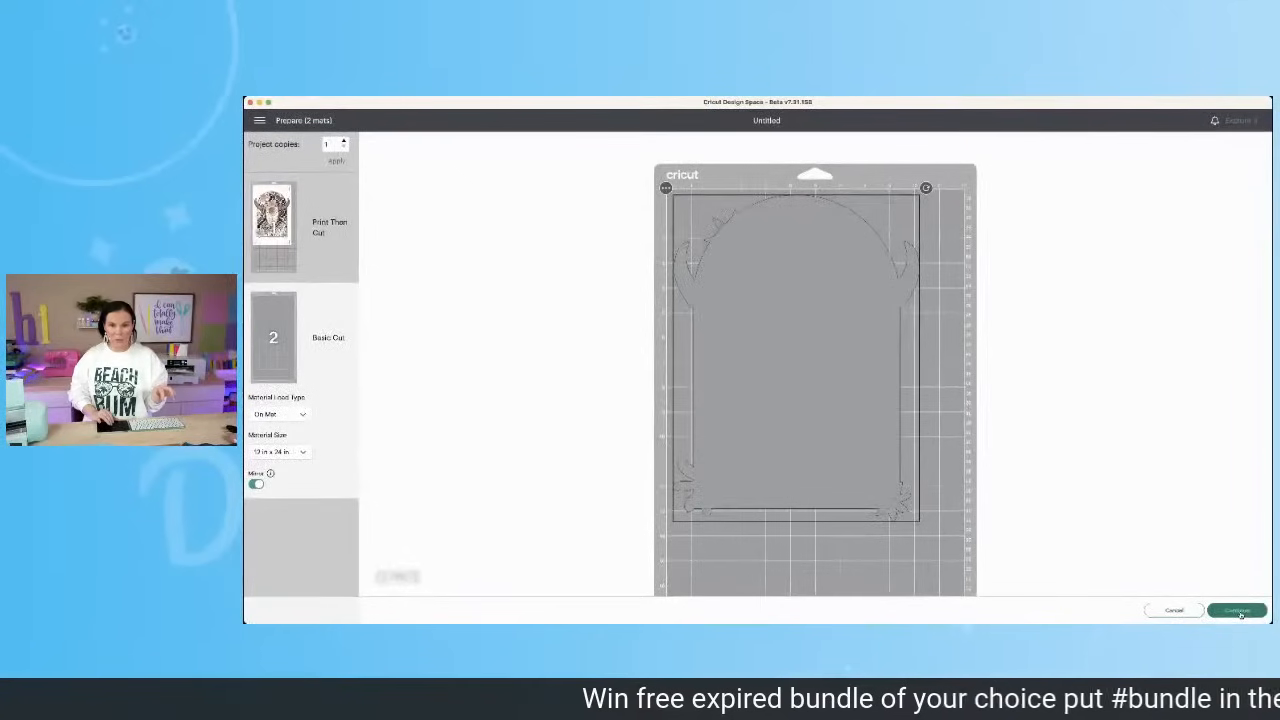
pyautogui.click(273, 227)
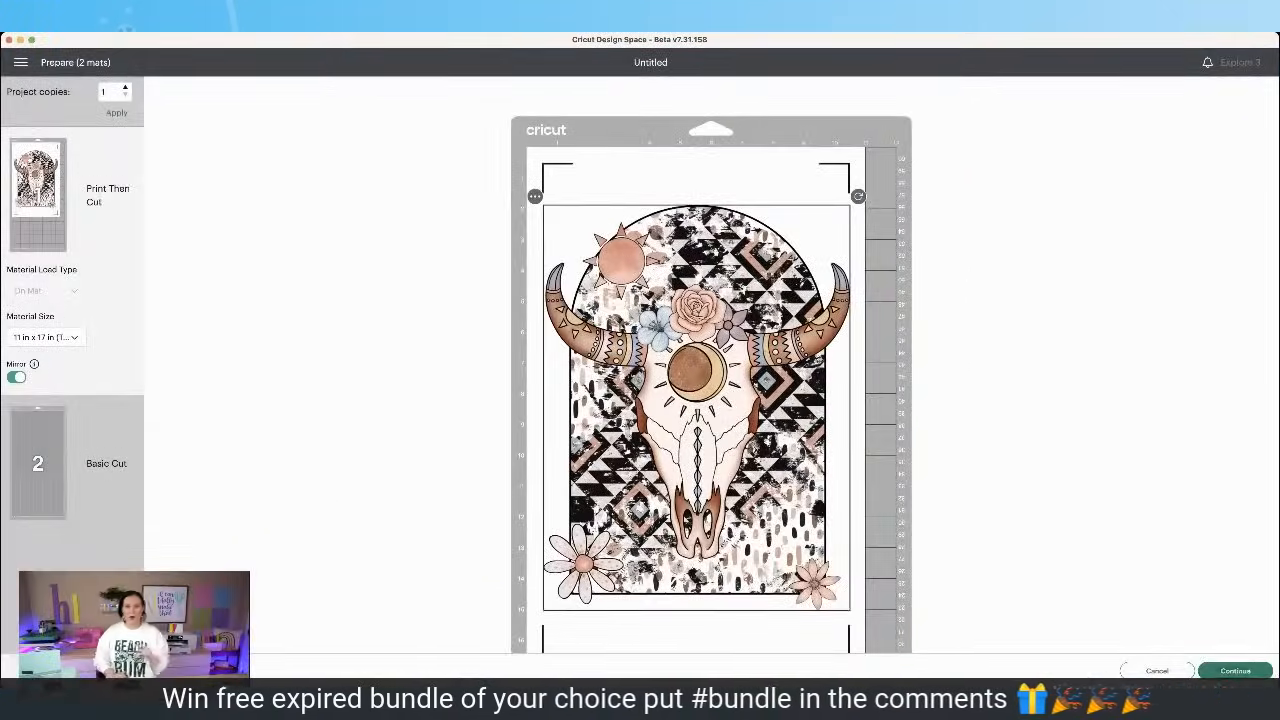
# Step: Send the Print Then Cut mat to the printer with bleed off and the system dialog on, and turn off mirroring in Print Manager
pyautogui.click(1235, 670)
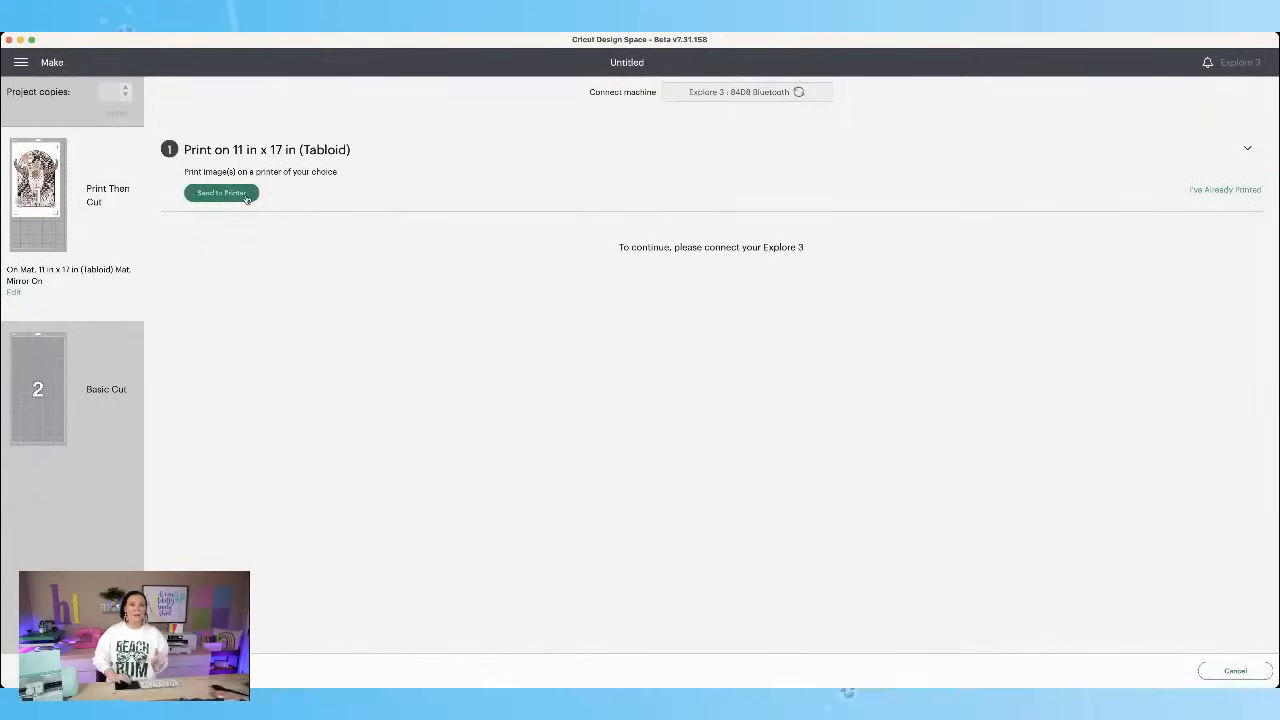
pyautogui.click(247, 194)
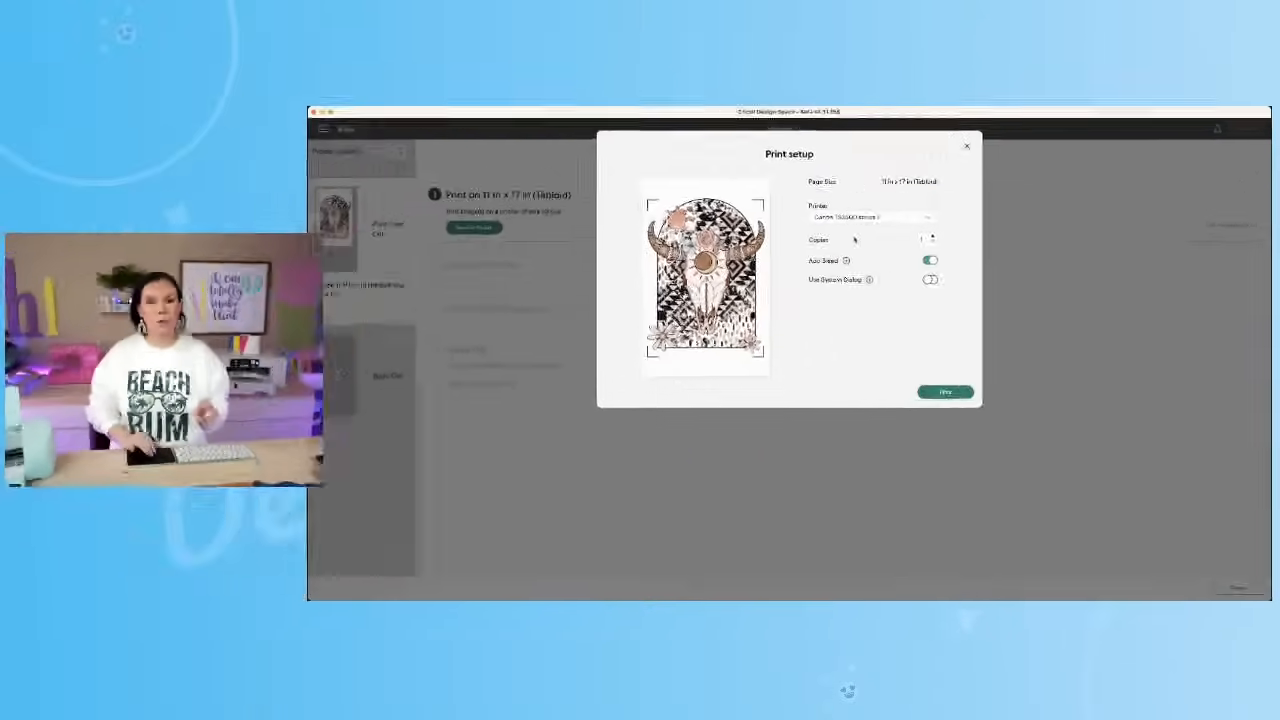
pyautogui.click(911, 266)
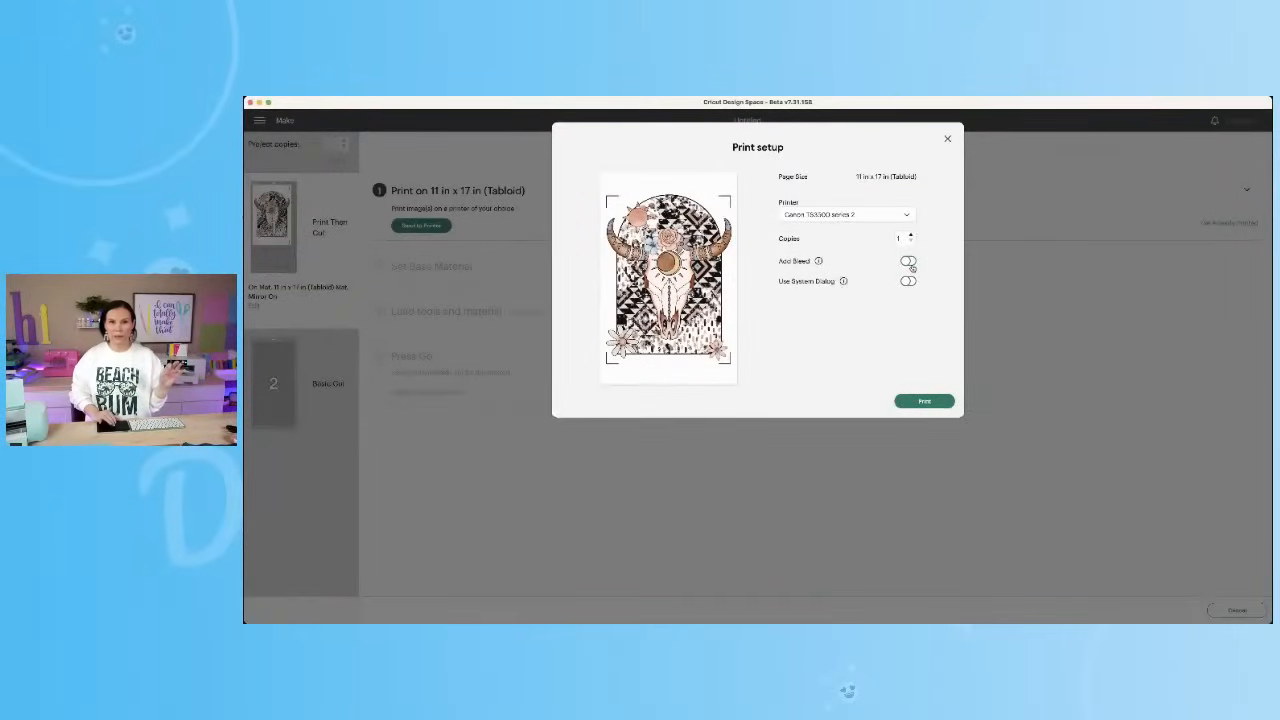
pyautogui.click(907, 281)
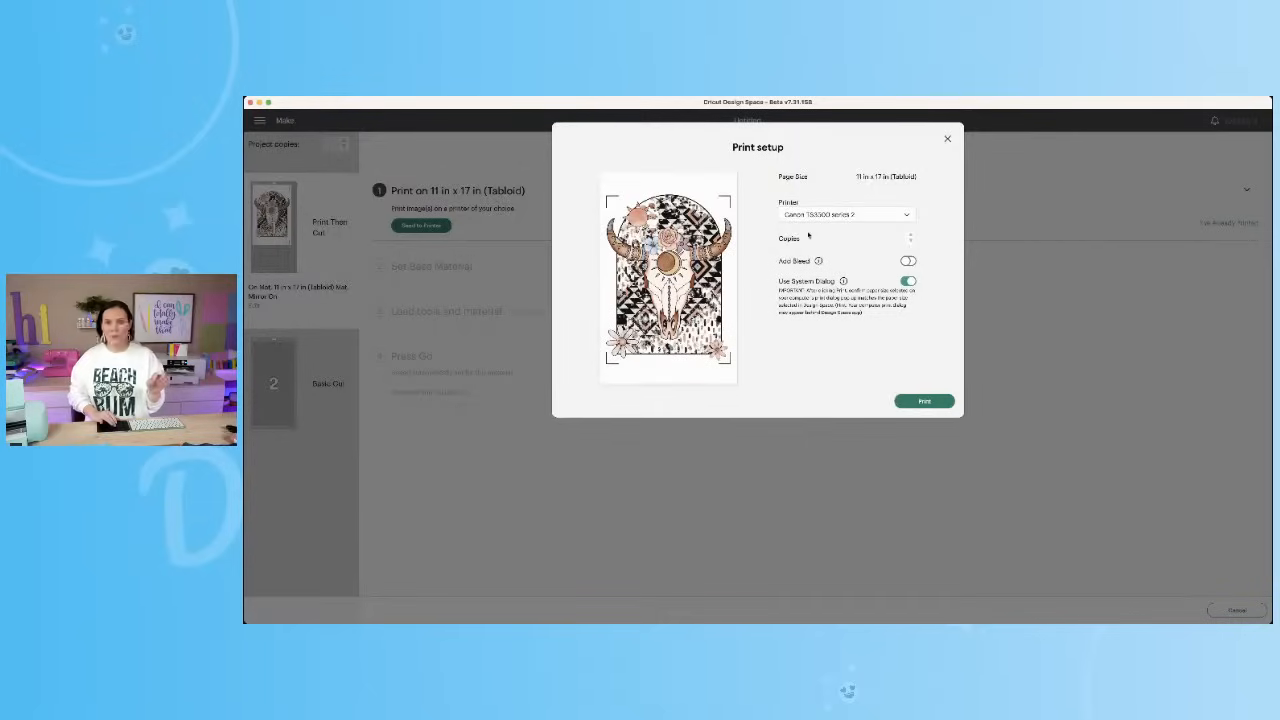
pyautogui.click(922, 403)
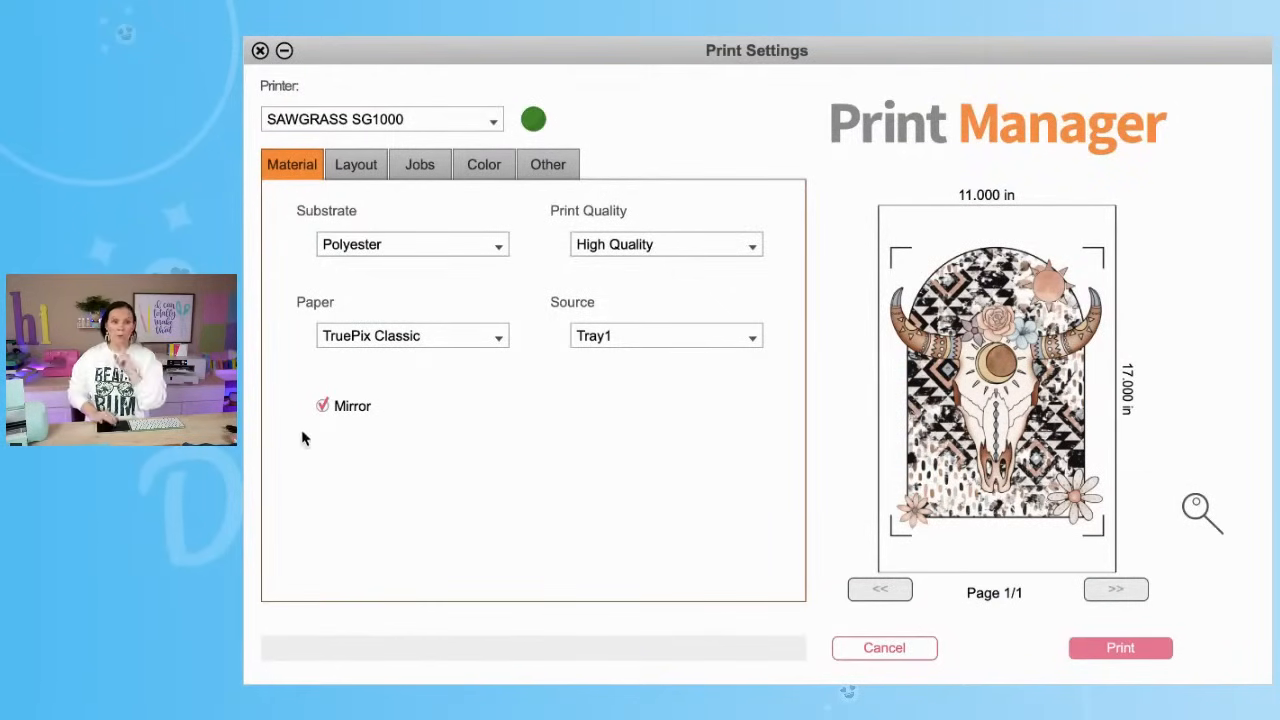
pyautogui.click(323, 407)
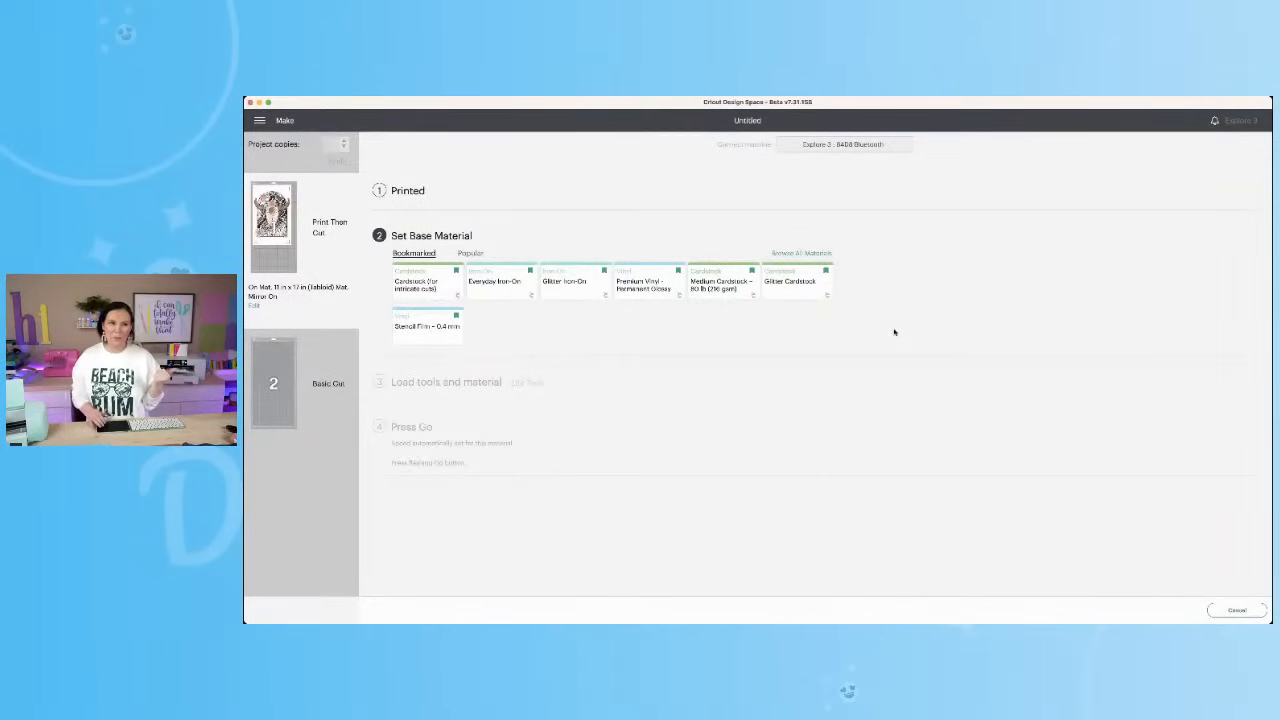
# Step: Search all materials for "copy" and set the base material to Copy Paper – 20 lb (75 gsm)
pyautogui.click(797, 254)
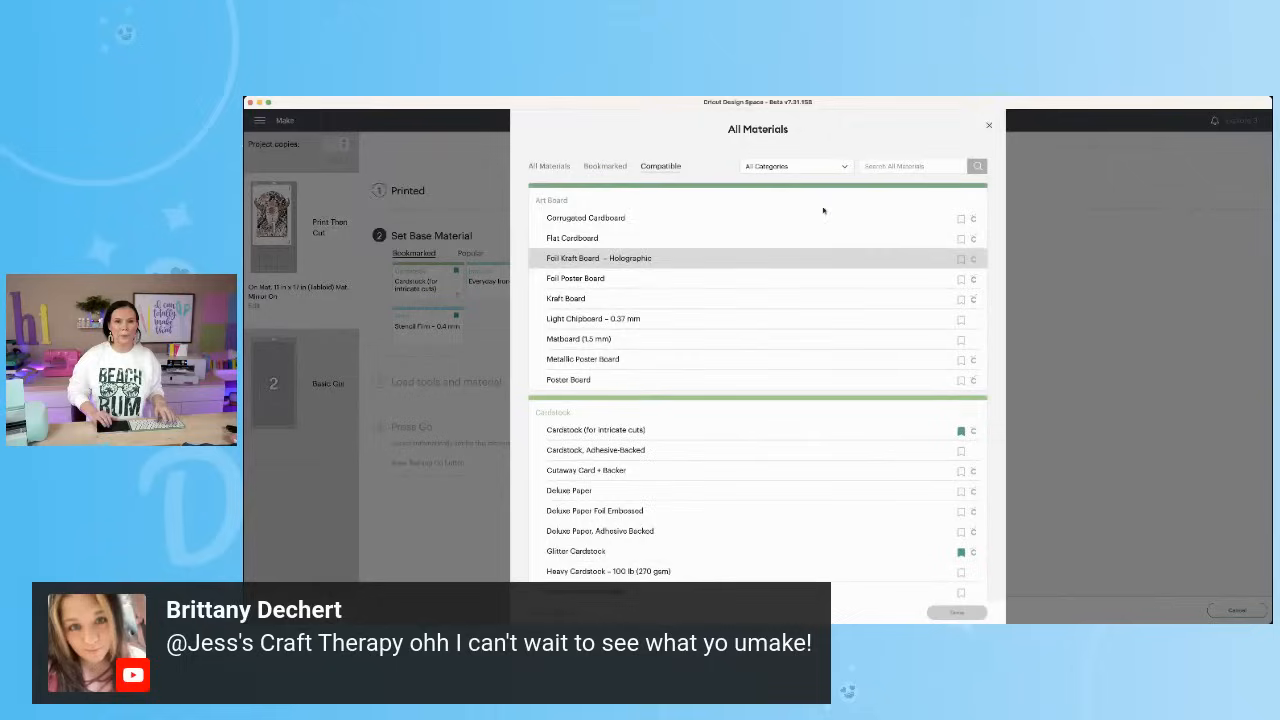
pyautogui.click(903, 167)
pyautogui.write('copy')
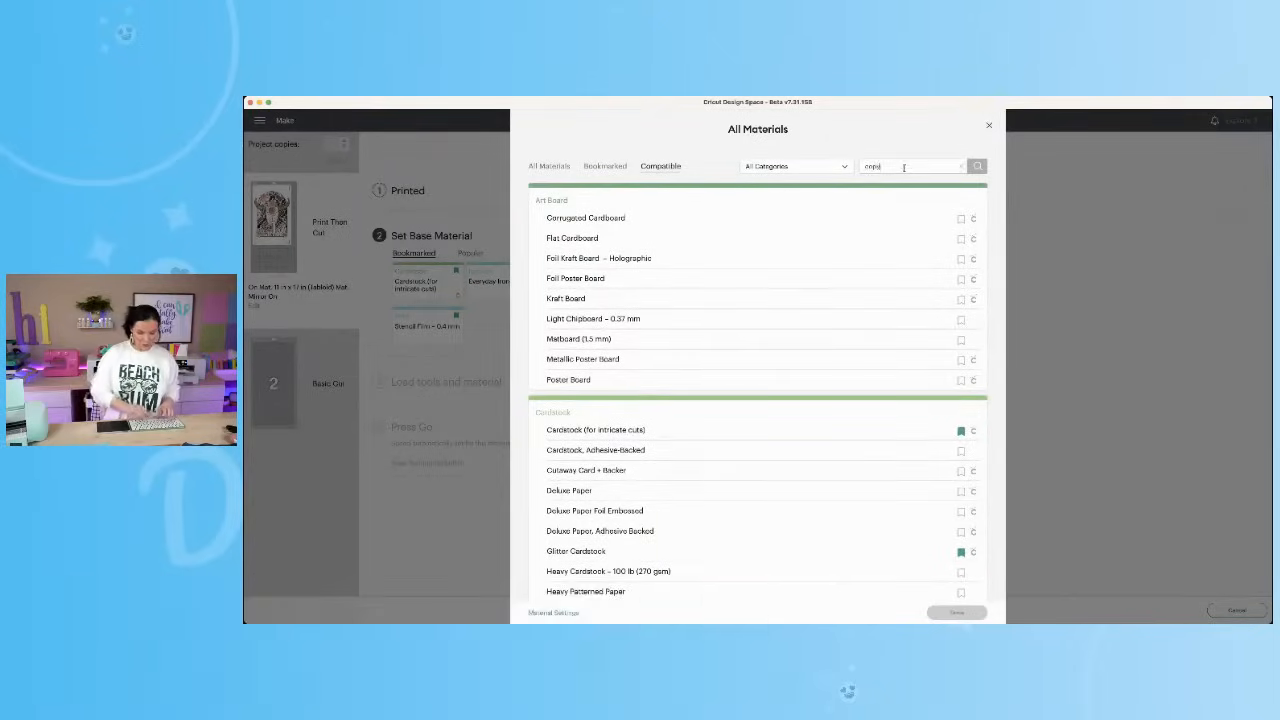
pyautogui.click(855, 208)
pyautogui.click(958, 613)
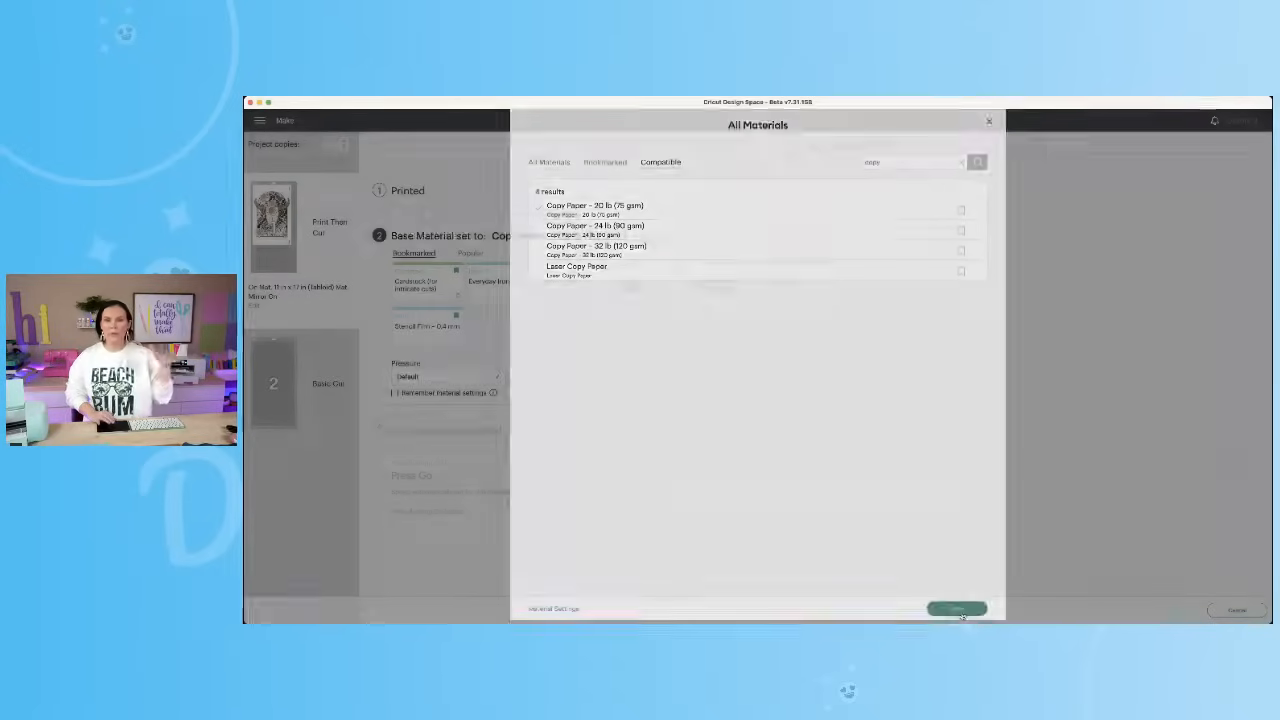
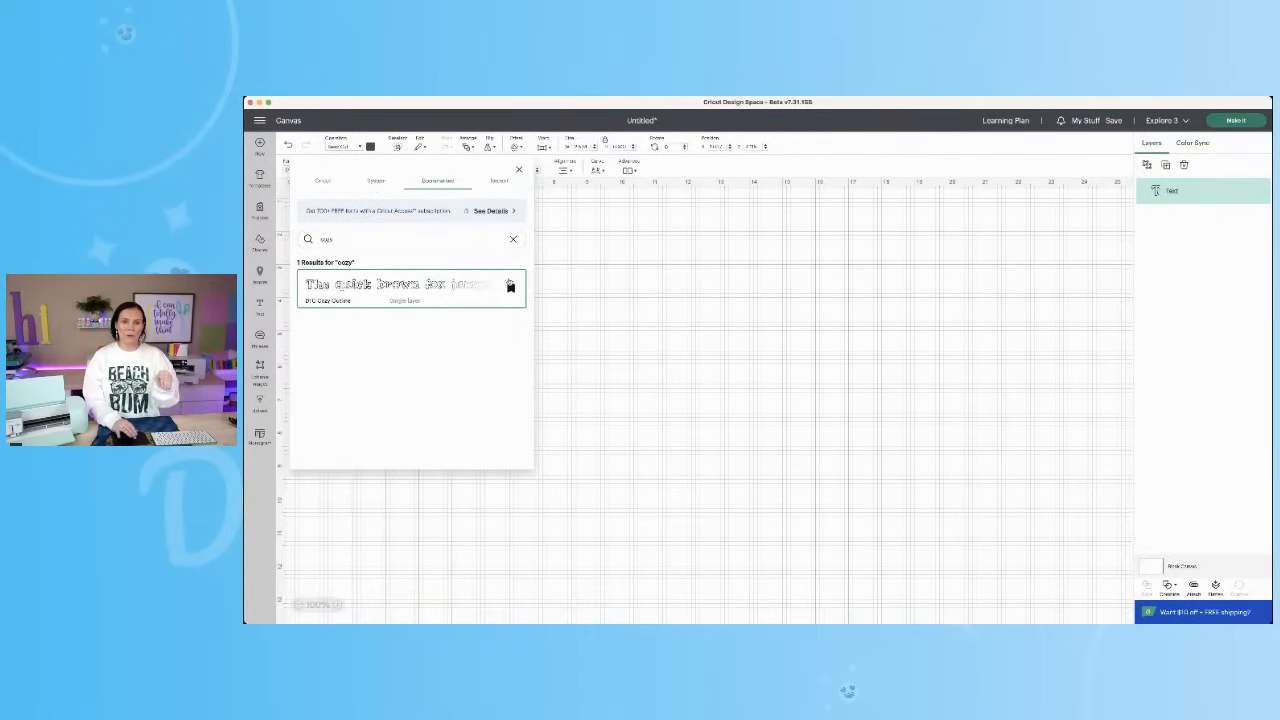
# Step: Enlarge the outline-font text to about 7.2 in wide and move it to the middle of the canvas
pyautogui.click(634, 315)
pyautogui.click(383, 322)
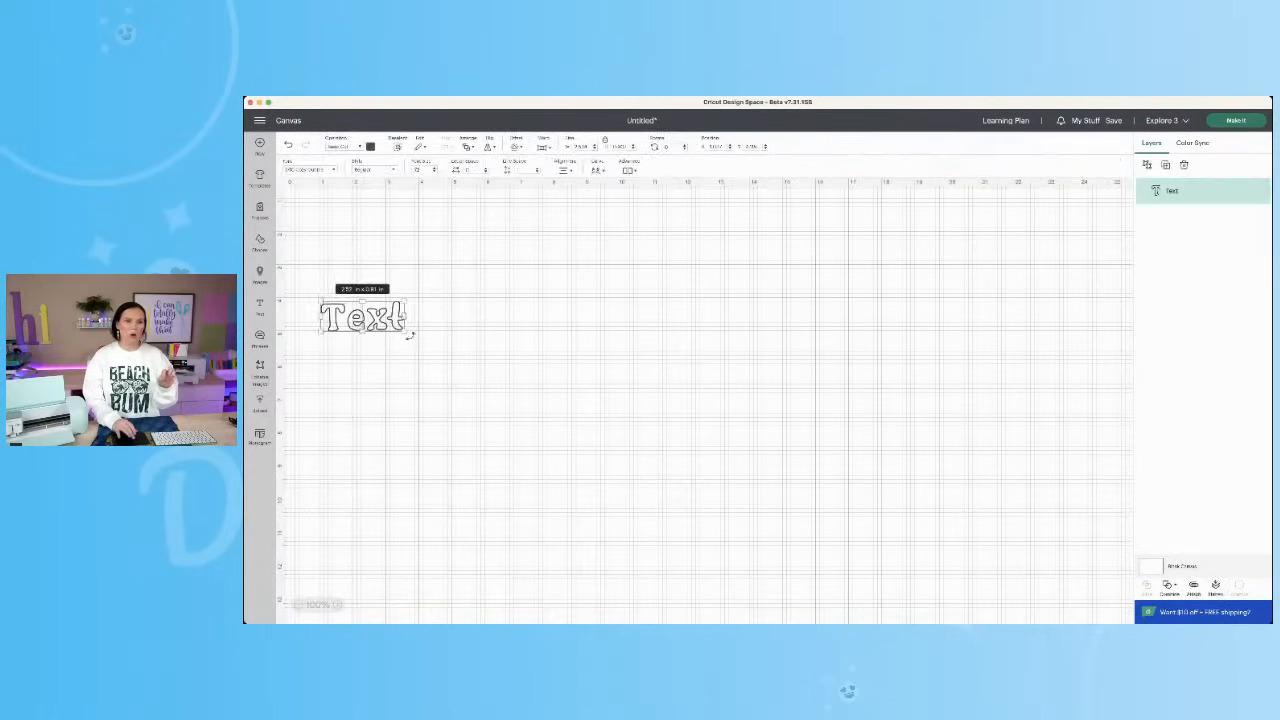
pyautogui.moveTo(406, 332); pyautogui.dragTo(561, 388)
pyautogui.moveTo(477, 367); pyautogui.dragTo(730, 355)
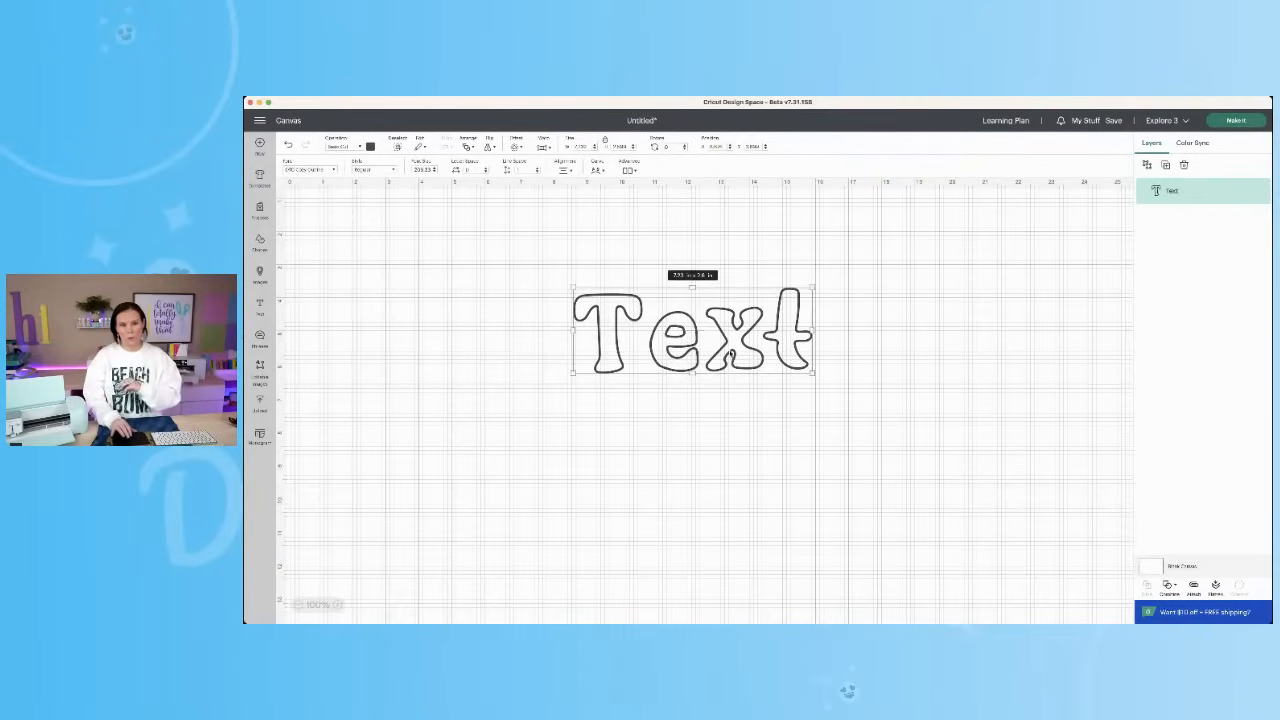
# Step: Replace the placeholder text with "Easter" and move the word slightly down
pyautogui.doubleClick(729, 348)
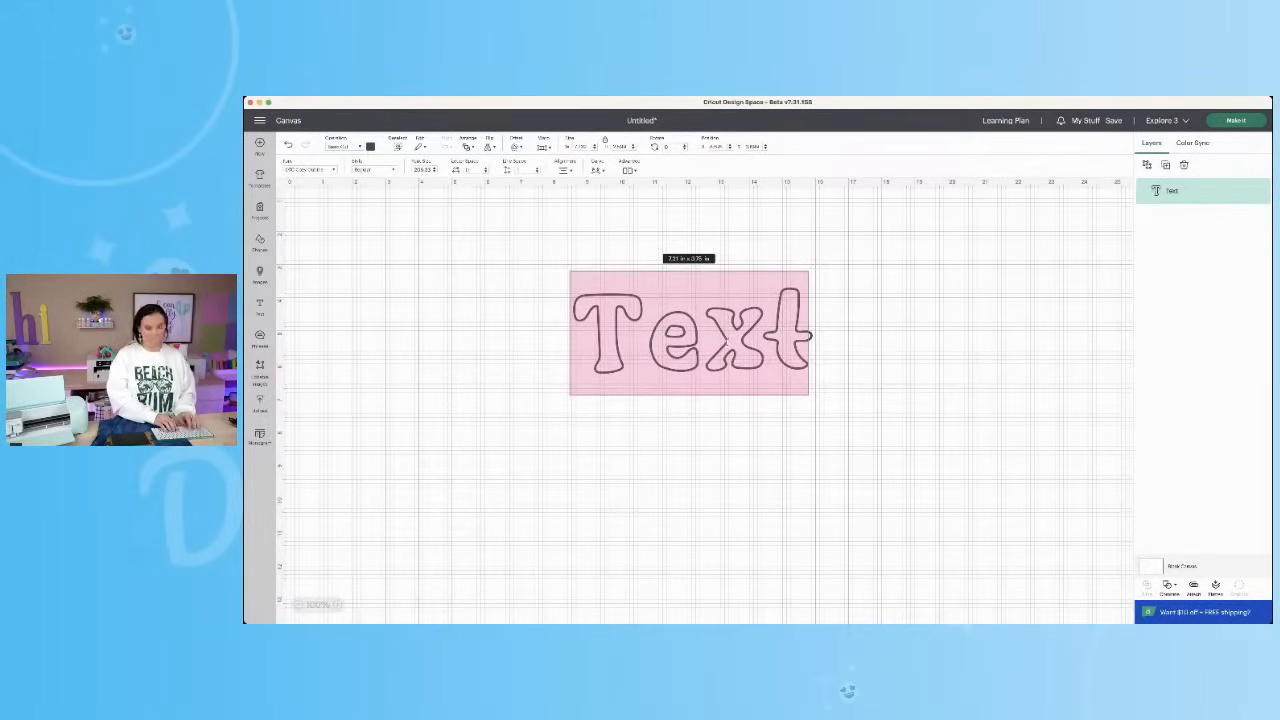
pyautogui.write('Easter')
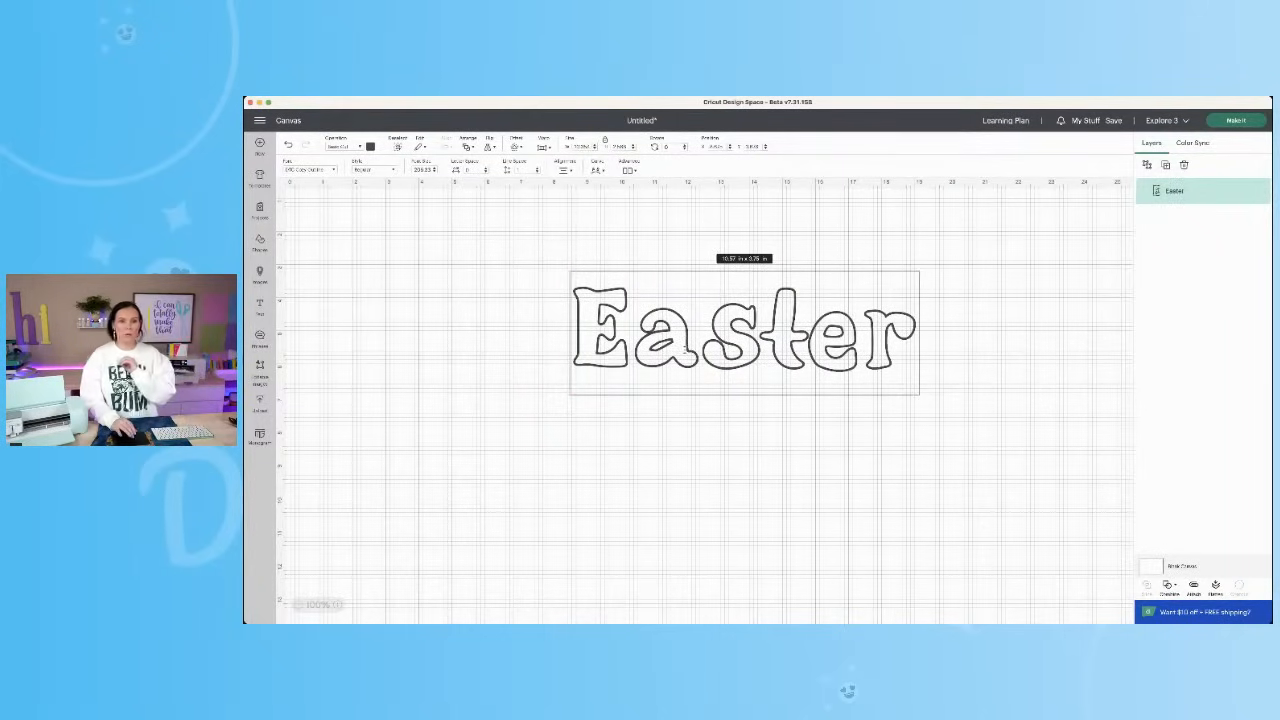
pyautogui.click(694, 431)
pyautogui.moveTo(671, 348); pyautogui.dragTo(671, 366)
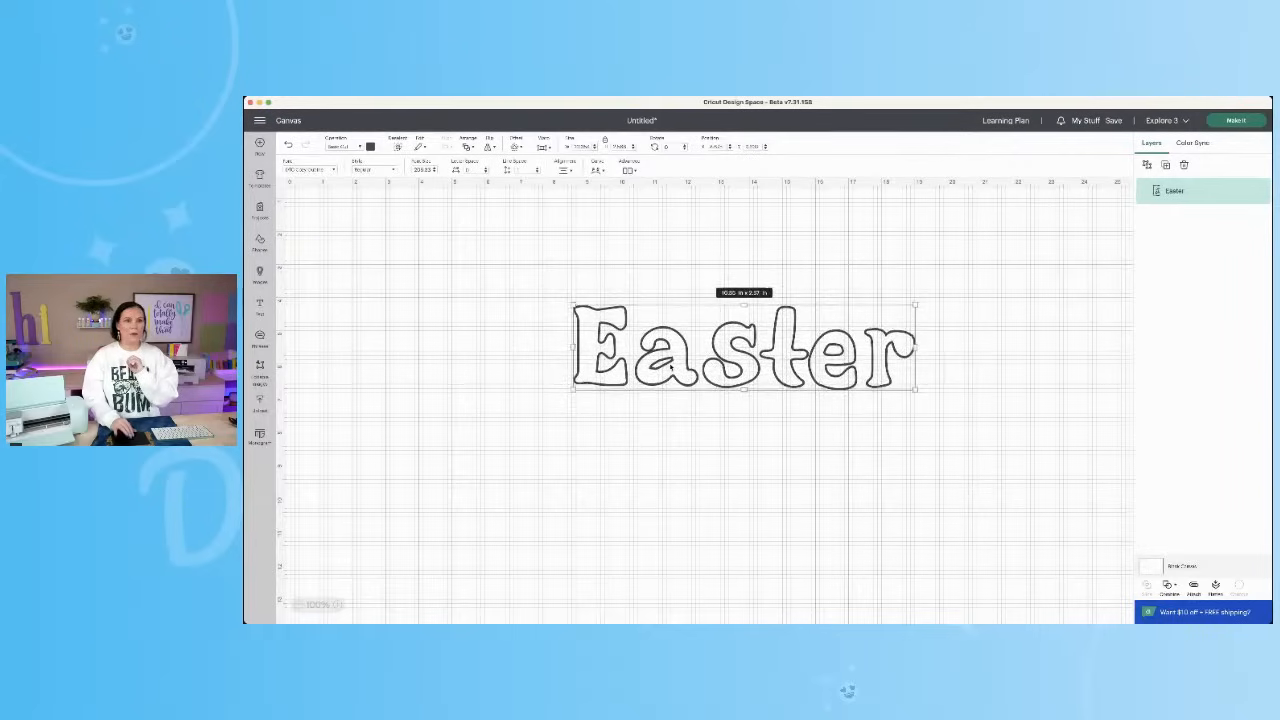
# Step: Warp the "Easter" text with wave style 11
pyautogui.click(543, 147)
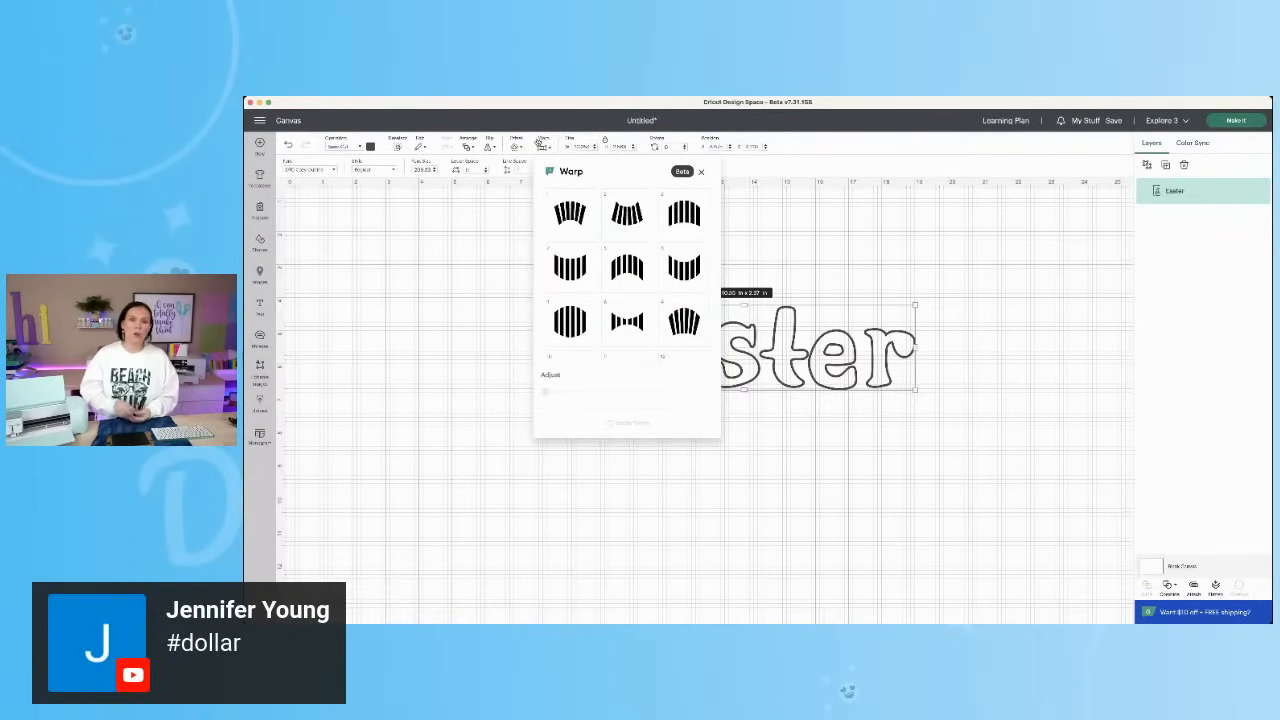
pyautogui.scroll(-3, 632, 258)
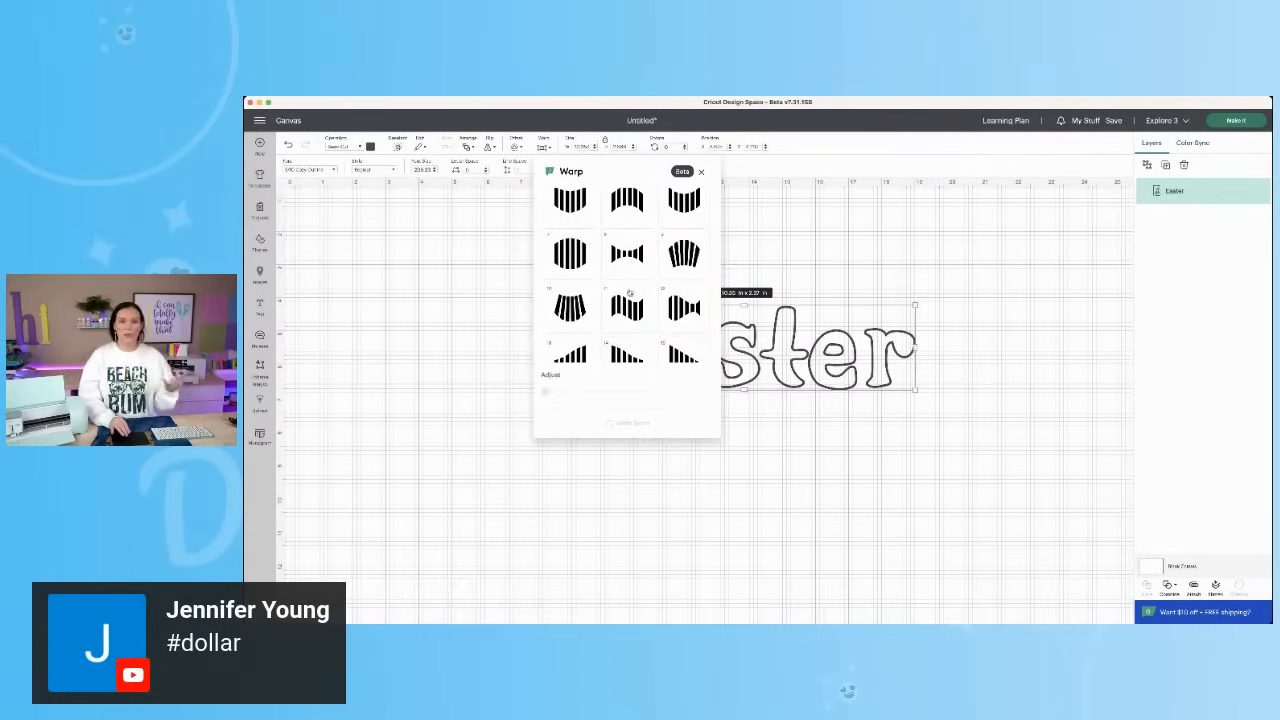
pyautogui.scroll(-1, 629, 293)
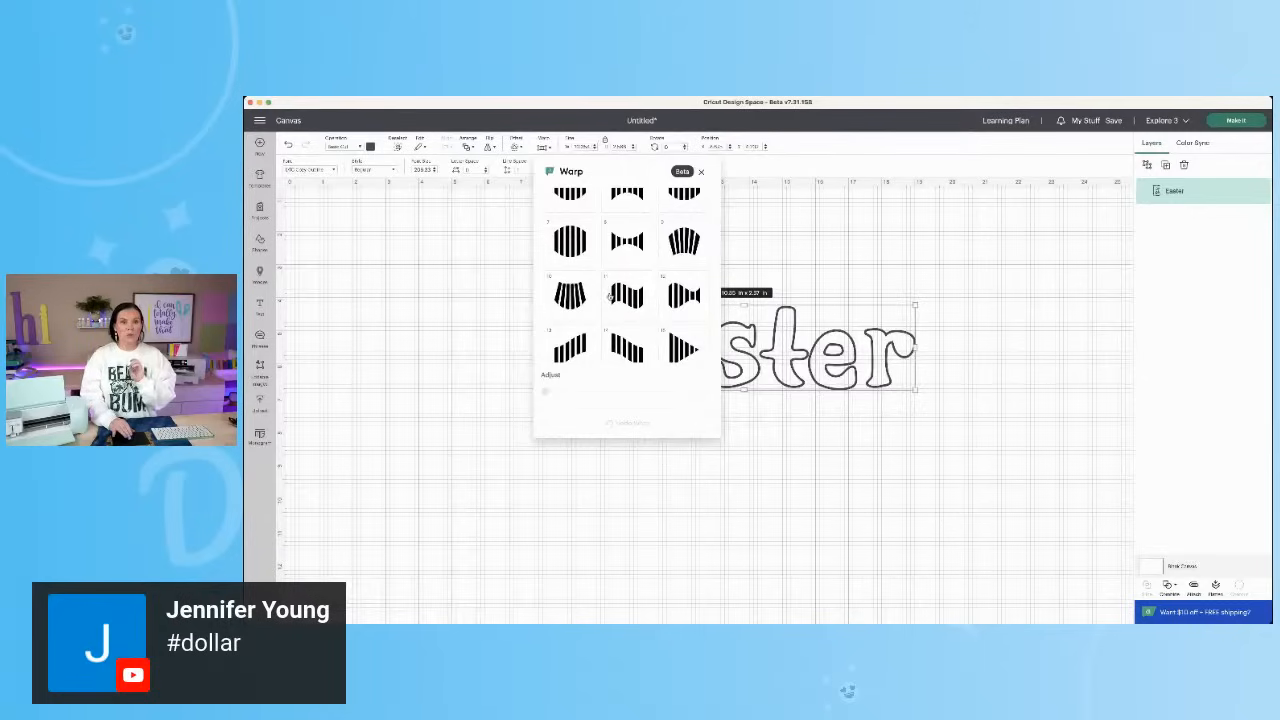
pyautogui.click(619, 295)
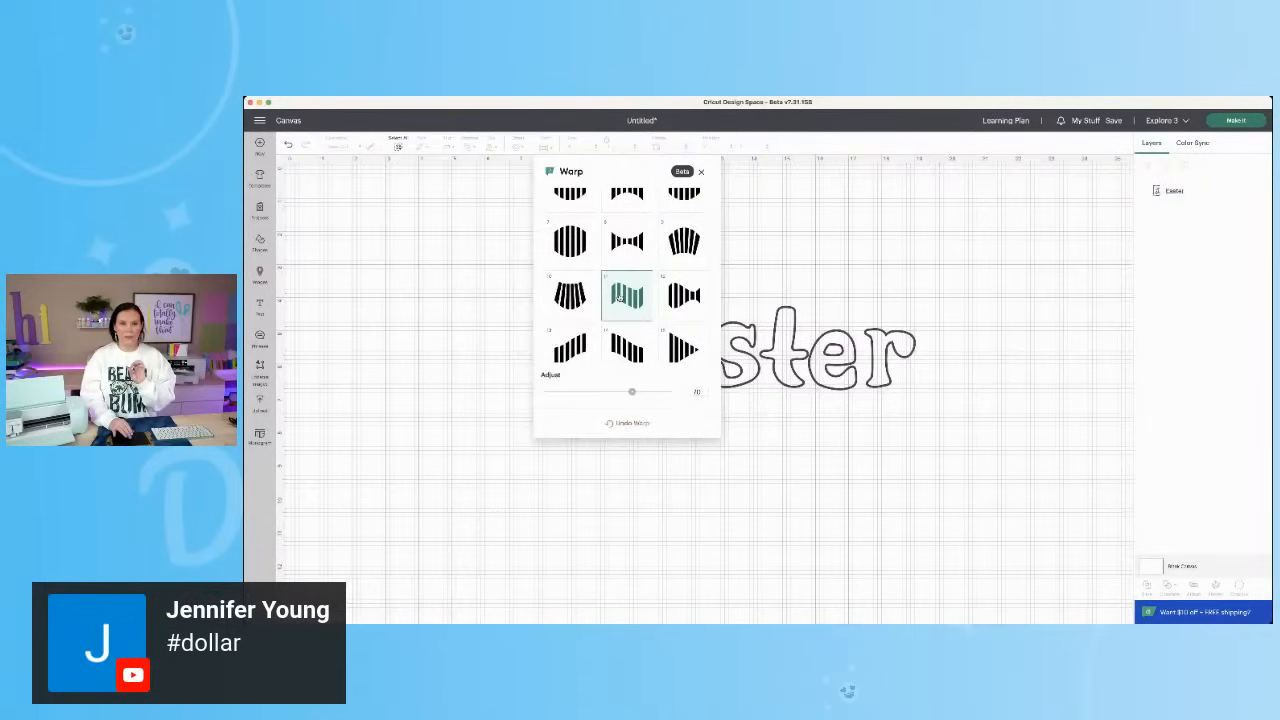
pyautogui.click(944, 323)
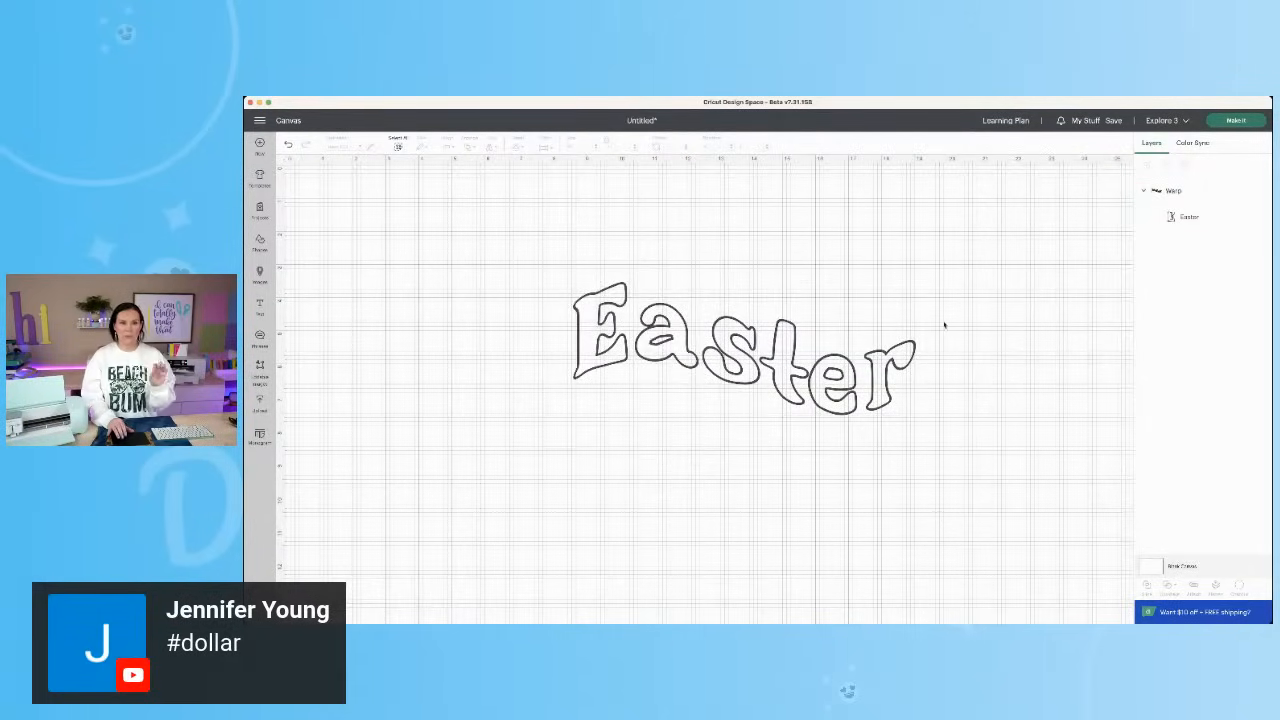
# Step: Set the "Easter" text's warp adjustment to 80 and reposition the word in the canvas's upper middle
pyautogui.click(643, 343)
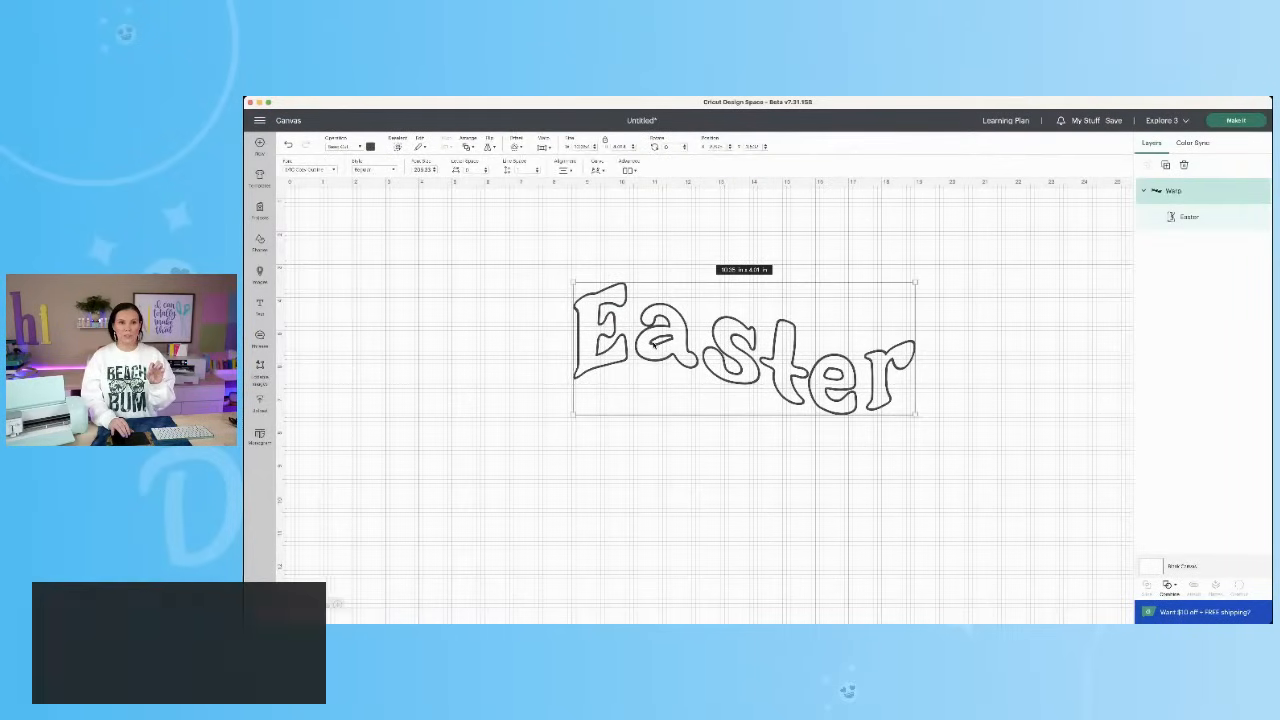
pyautogui.moveTo(643, 343); pyautogui.dragTo(356, 357)
pyautogui.click(545, 147)
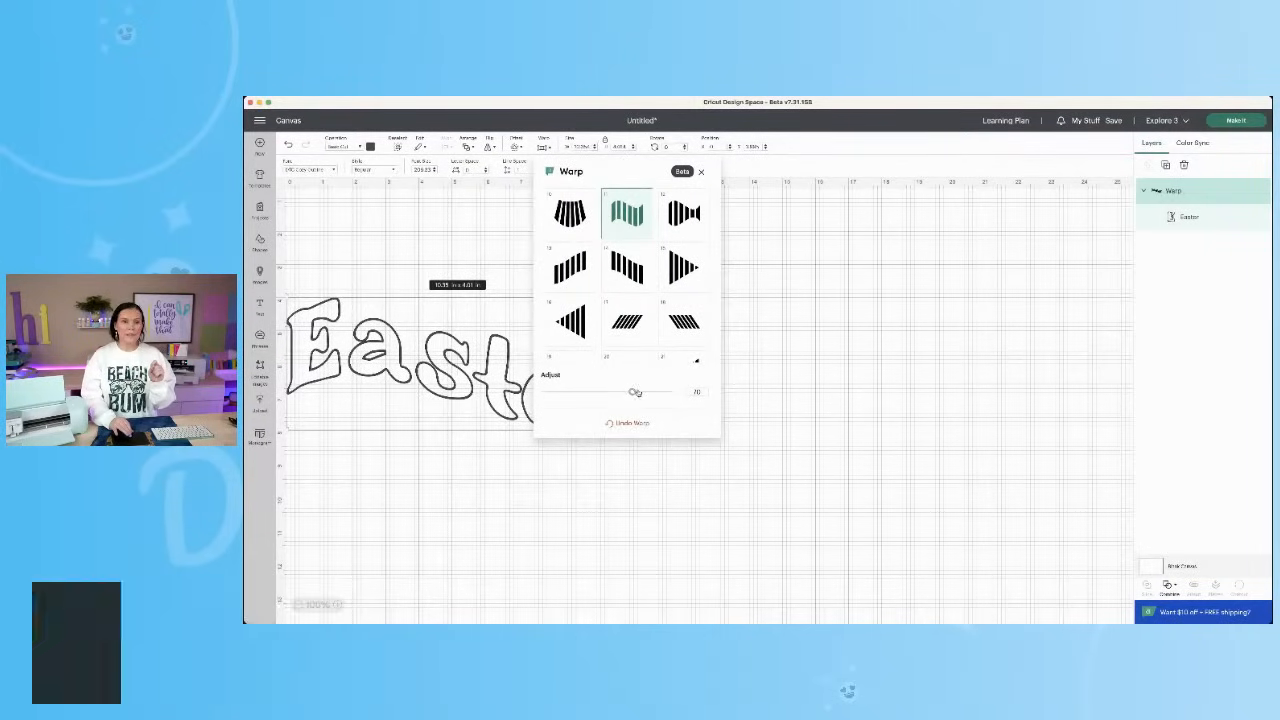
pyautogui.moveTo(632, 393)
pyautogui.mouseDown()
pyautogui.moveTo(614, 392)
pyautogui.moveTo(665, 394)
pyautogui.moveTo(644, 392)
pyautogui.mouseUp()
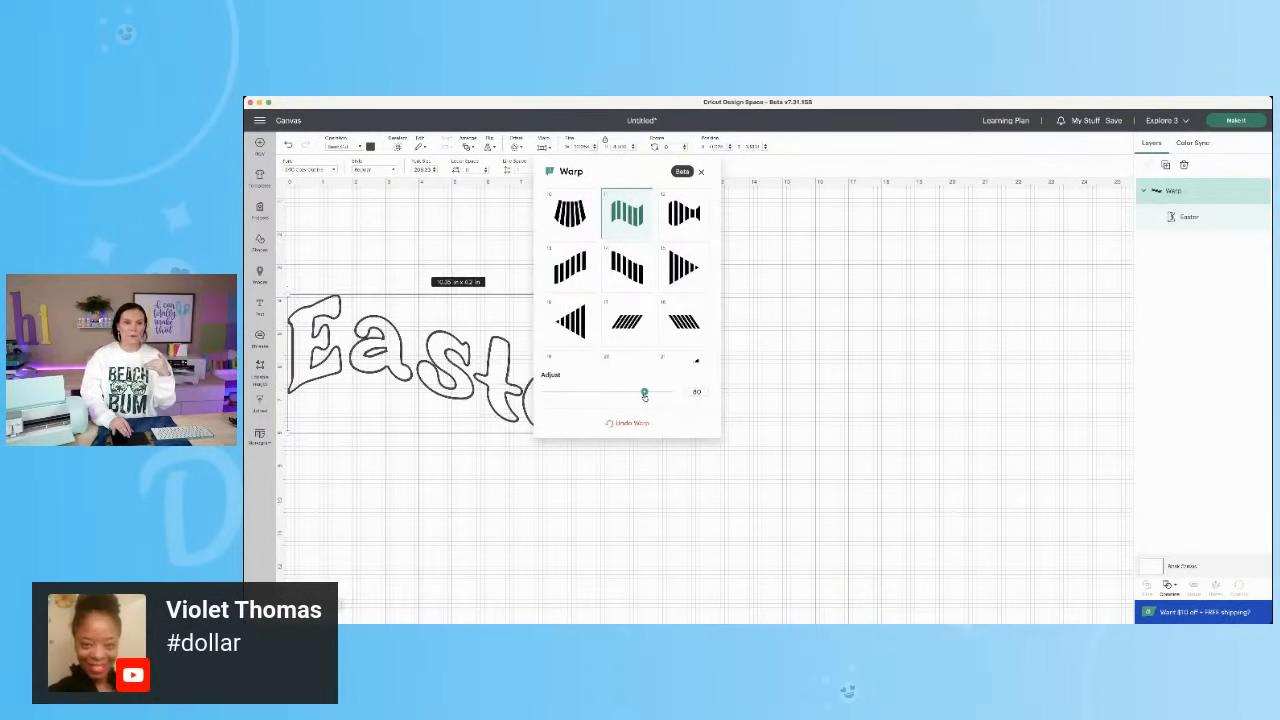
pyautogui.click(831, 446)
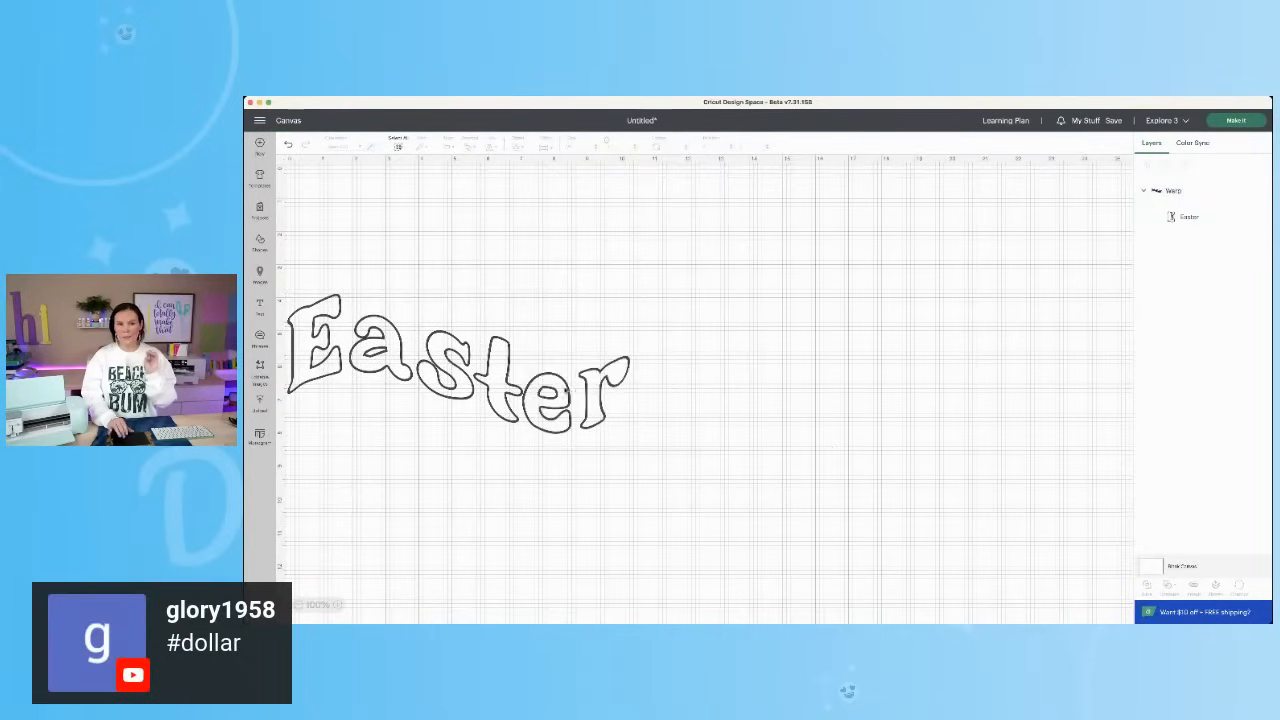
pyautogui.moveTo(487, 388); pyautogui.dragTo(712, 290)
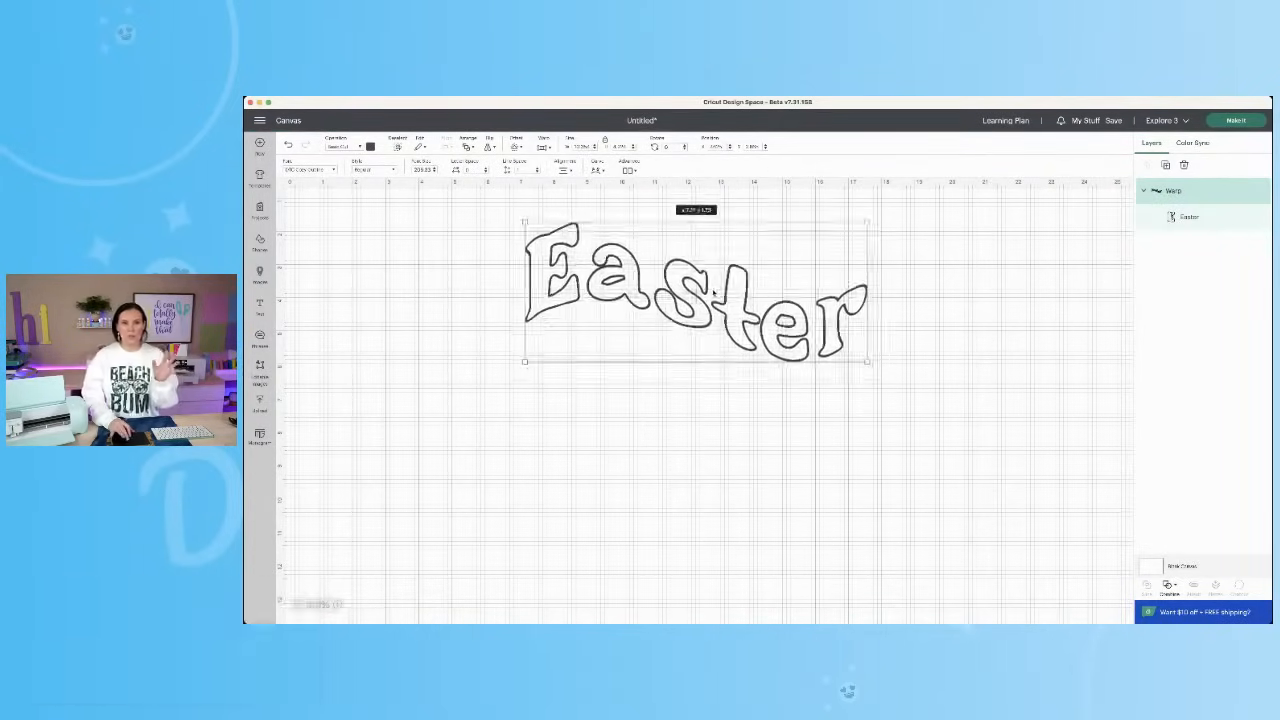
# Step: Duplicate the warped "Easter" word twice and stack the copies closely beneath the original
pyautogui.click(1167, 164)
pyautogui.click(1168, 165)
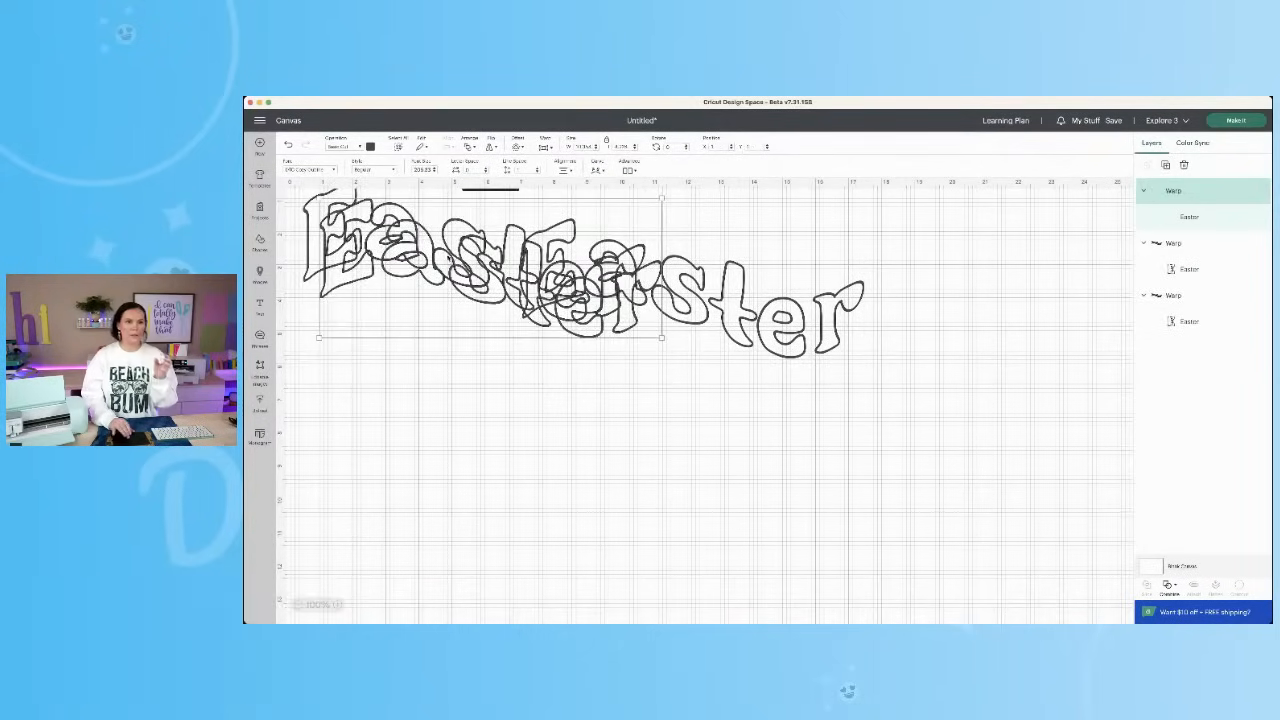
pyautogui.moveTo(449, 255); pyautogui.dragTo(646, 362)
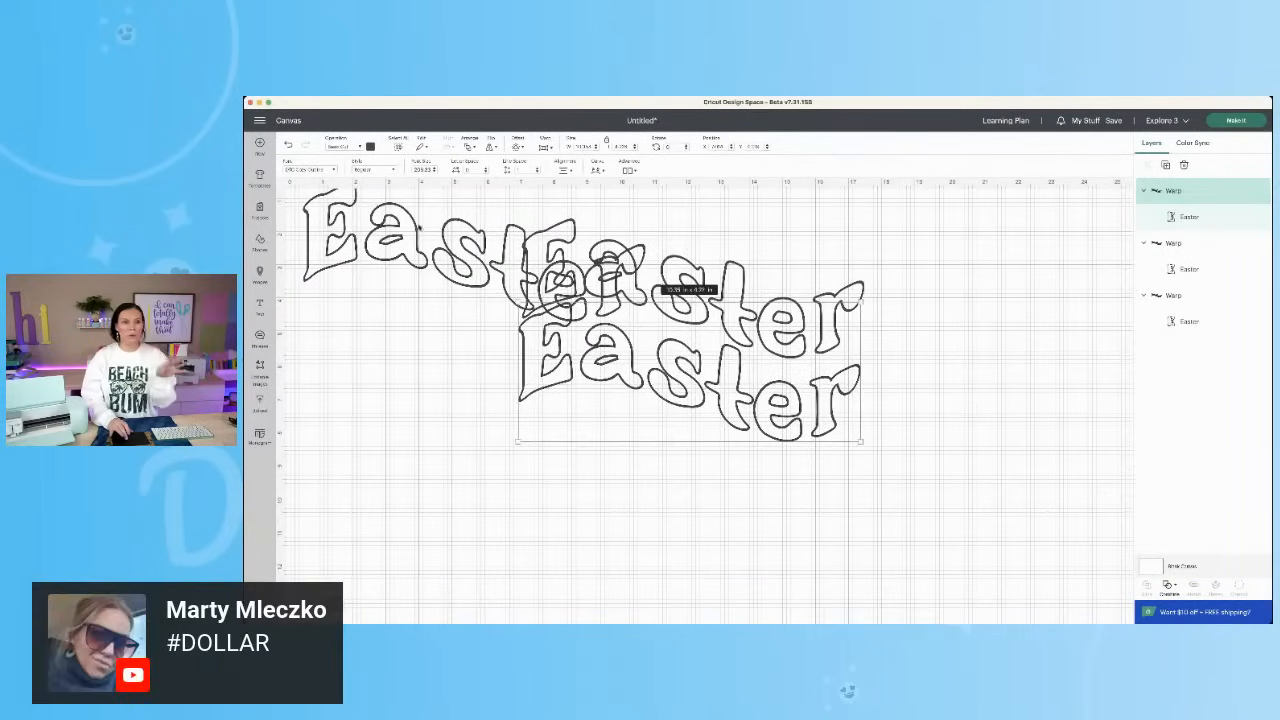
pyautogui.moveTo(420, 218); pyautogui.dragTo(631, 439)
pyautogui.moveTo(603, 371); pyautogui.dragTo(603, 375)
pyautogui.click(946, 363)
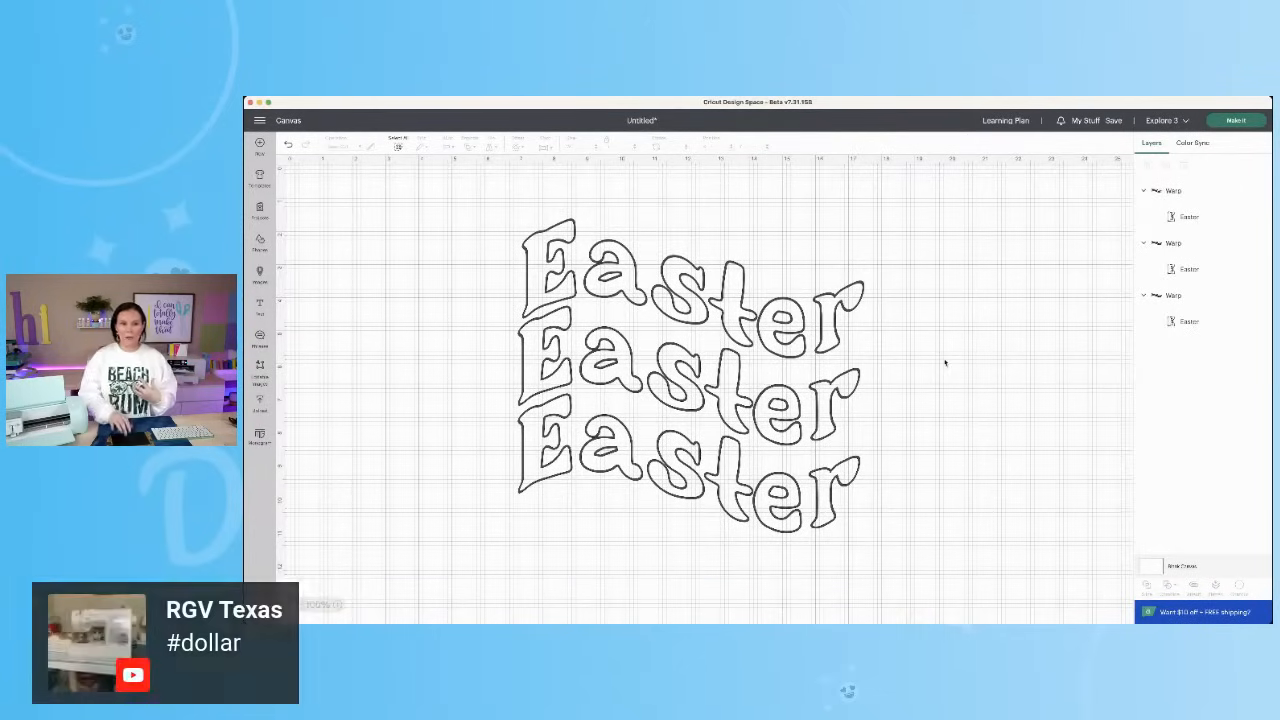
# Step: Delete the two lower "Easter" copies, keeping only the uppermost word
pyautogui.click(748, 306)
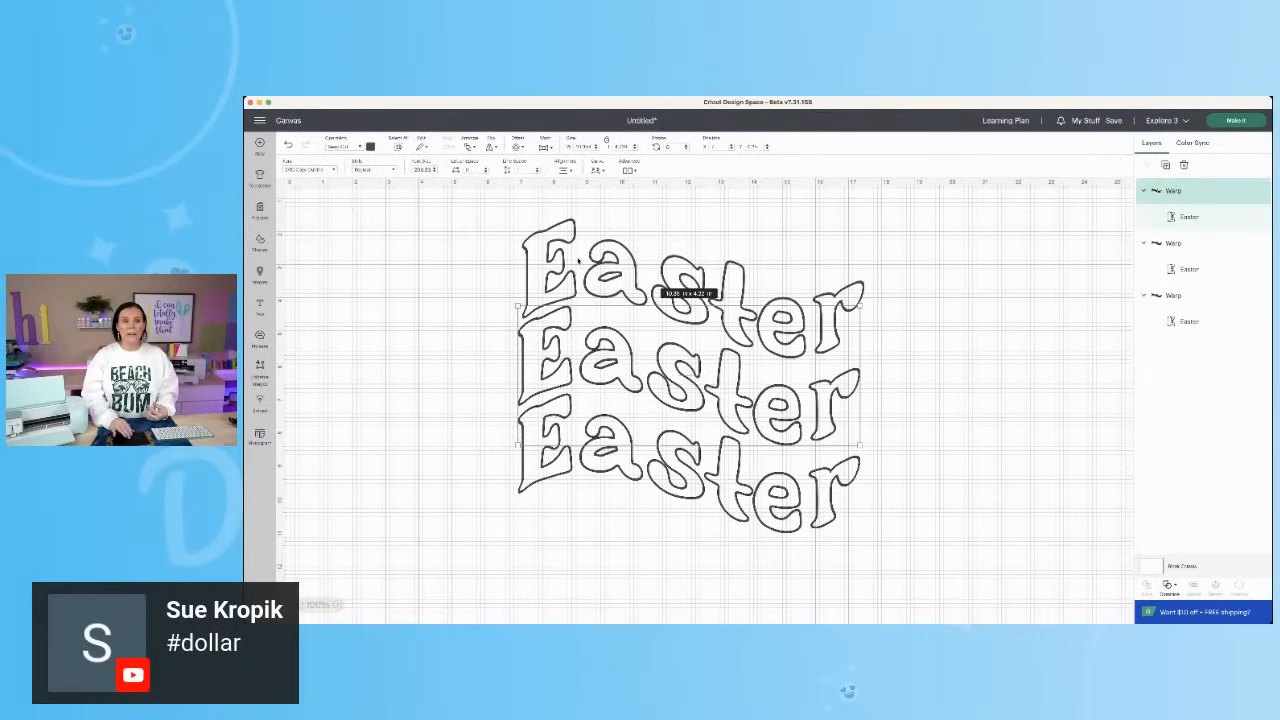
pyautogui.click(578, 261)
pyautogui.click(540, 365)
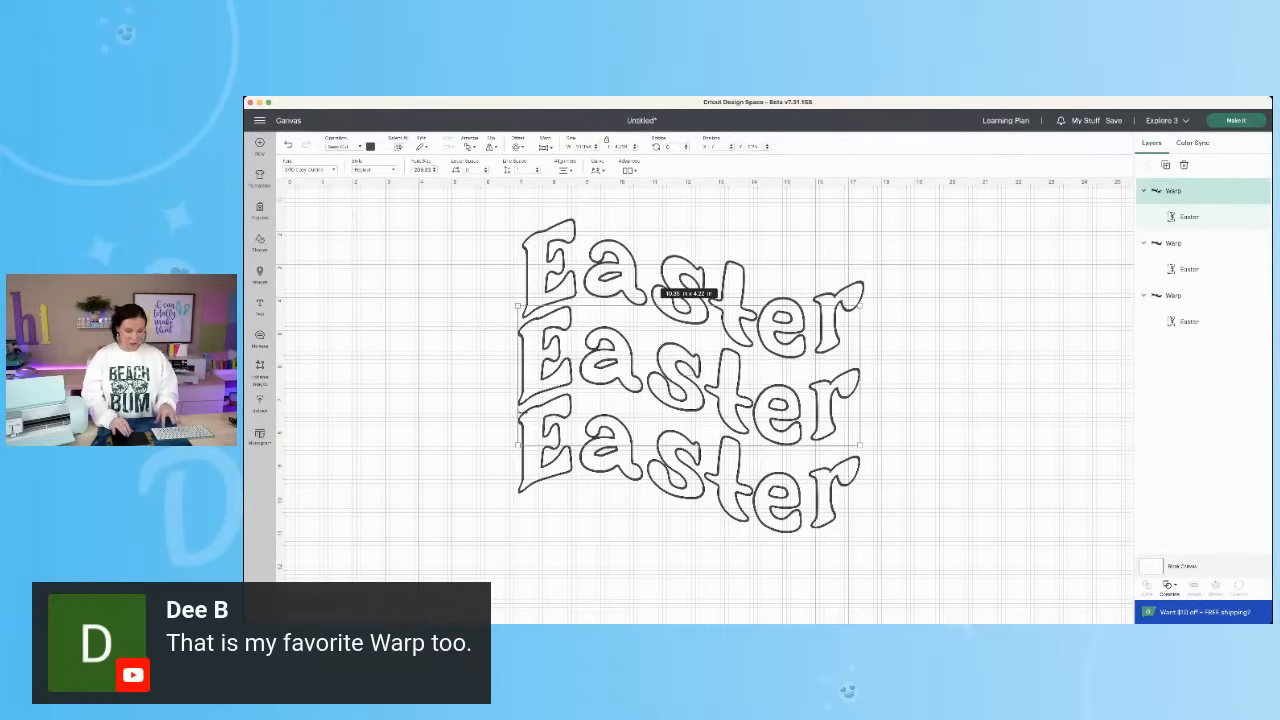
pyautogui.click(547, 477)
pyautogui.press('Delete')
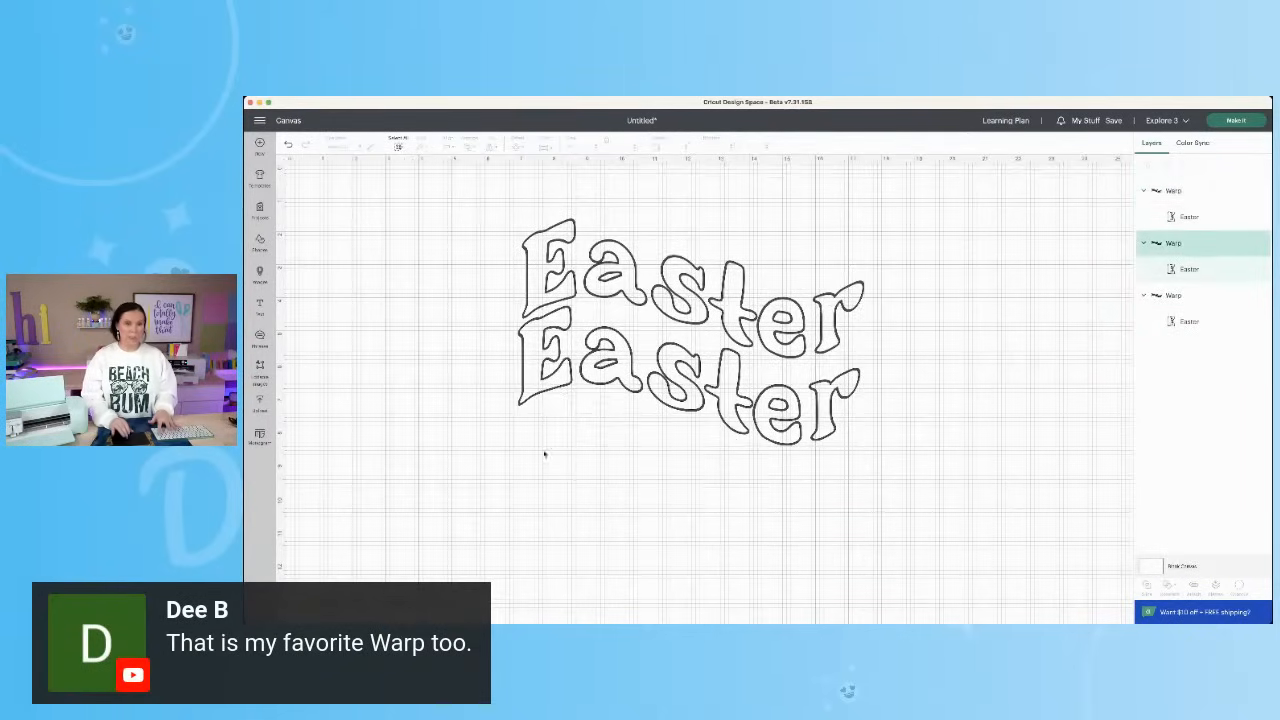
pyautogui.click(534, 378)
pyautogui.press('Delete')
# Step: Create an offset of about 0.3 in around the "Easter" word and color it light pink
pyautogui.click(560, 291)
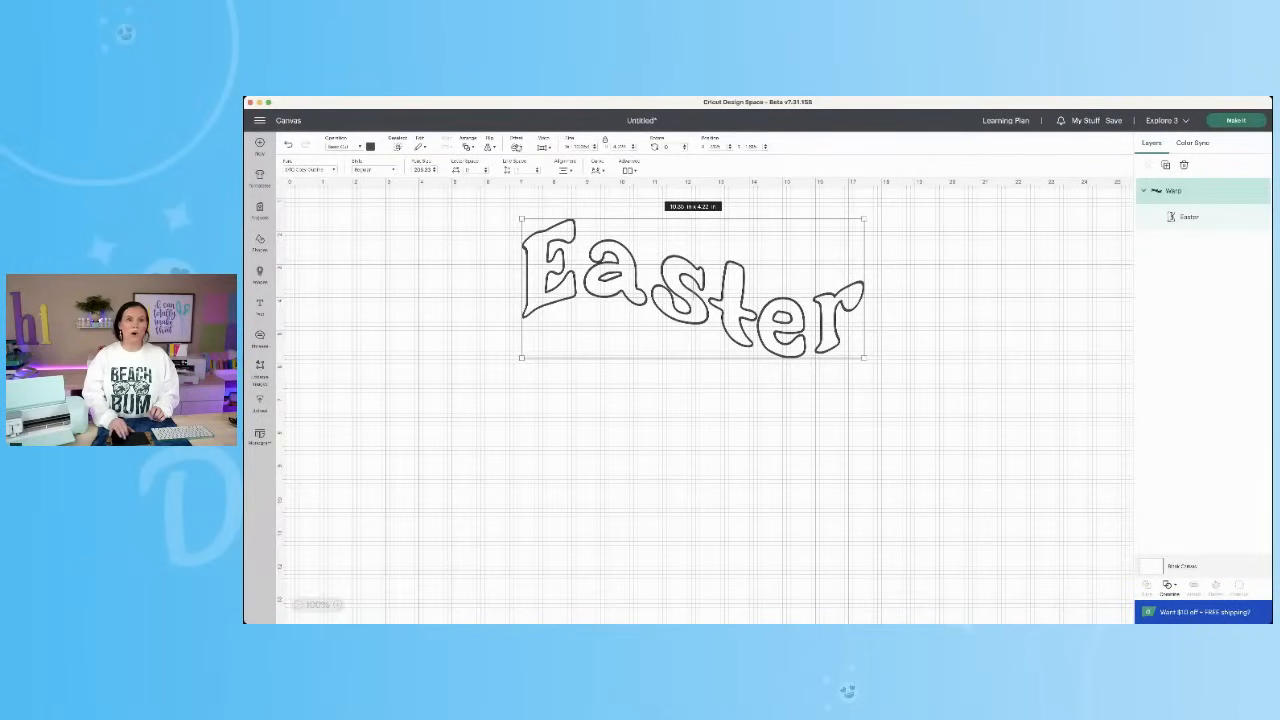
pyautogui.click(516, 147)
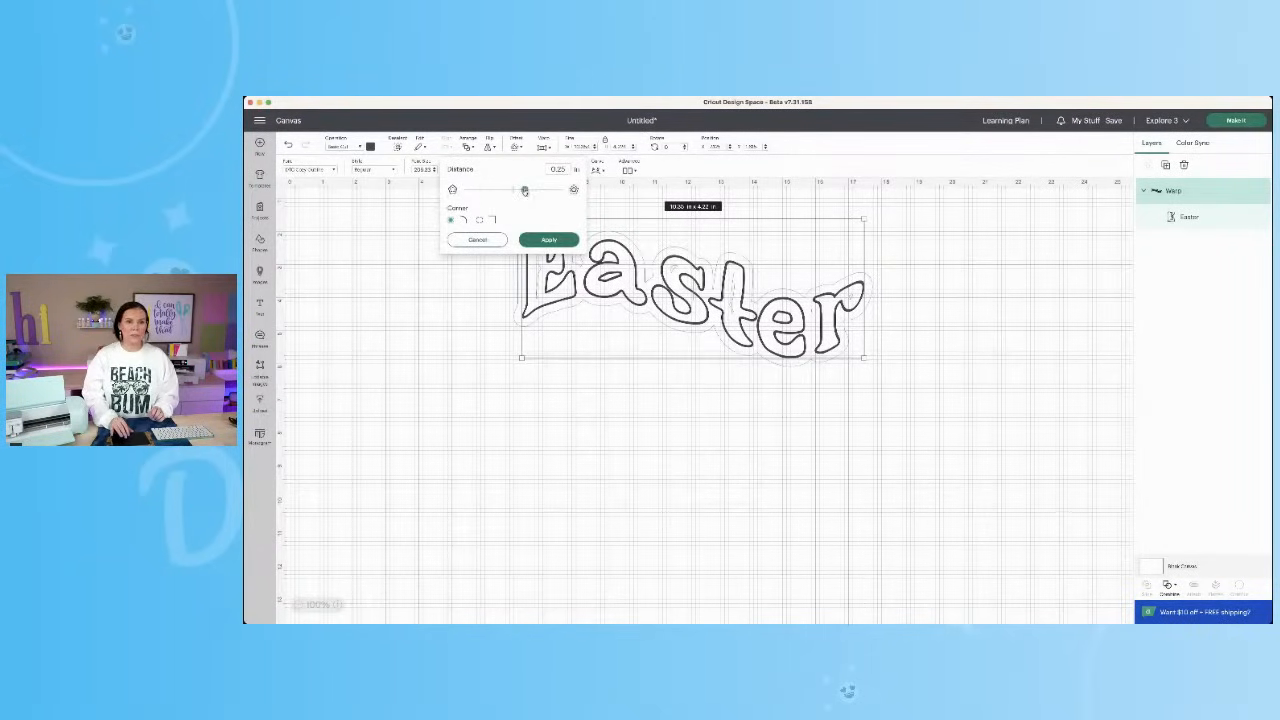
pyautogui.moveTo(524, 190); pyautogui.dragTo(528, 191)
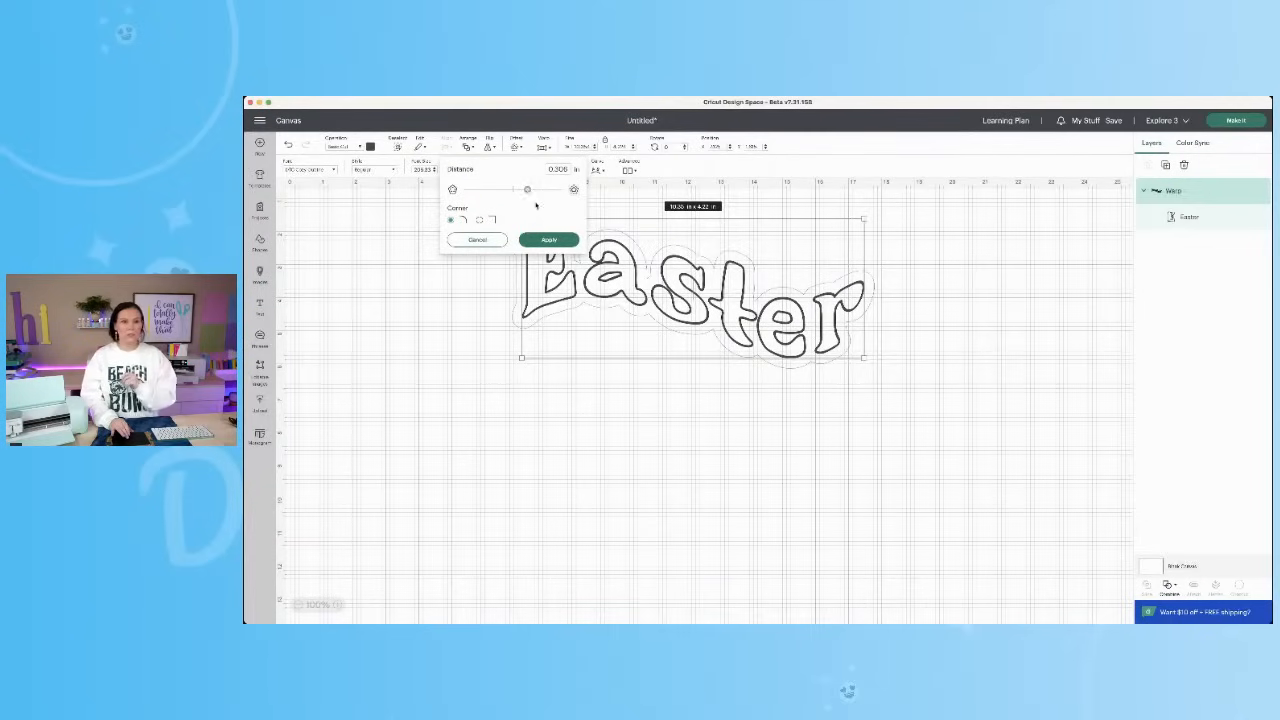
pyautogui.click(543, 241)
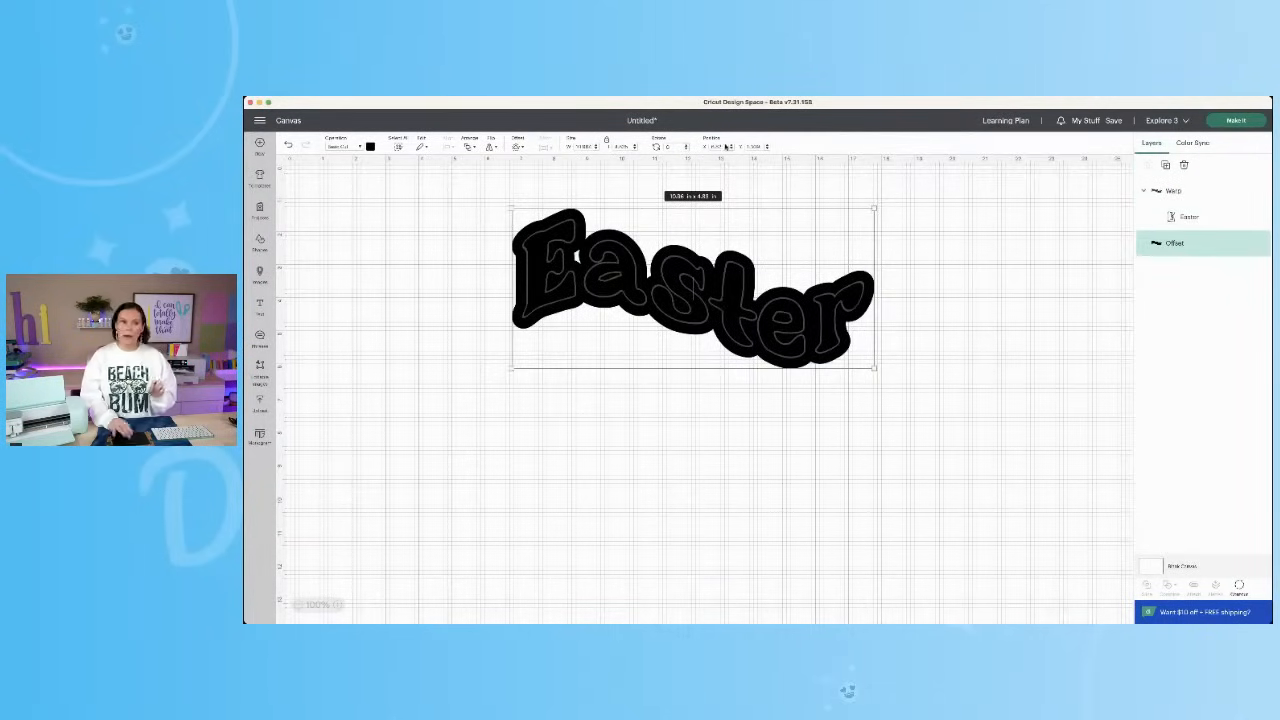
pyautogui.click(370, 147)
pyautogui.click(380, 202)
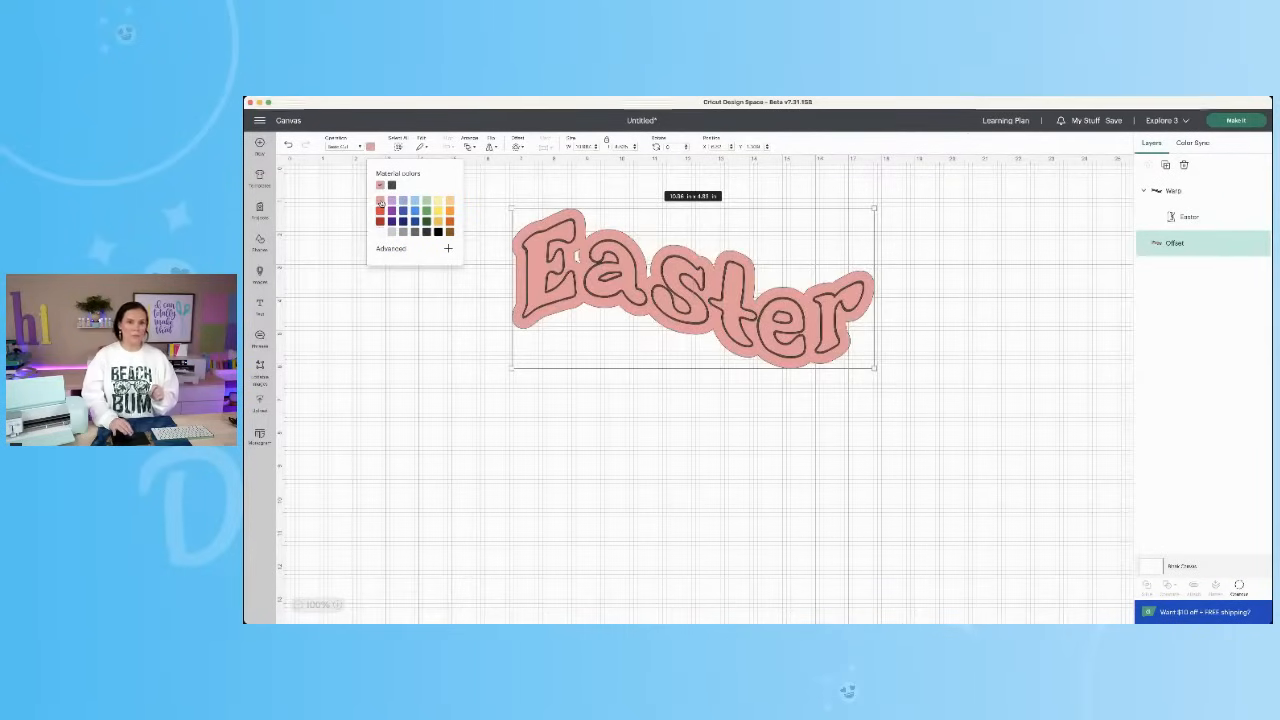
pyautogui.click(474, 408)
# Step: Duplicate the "Easter" word together with its pink offset and place the copy directly below the original
pyautogui.moveTo(465, 214); pyautogui.dragTo(958, 422)
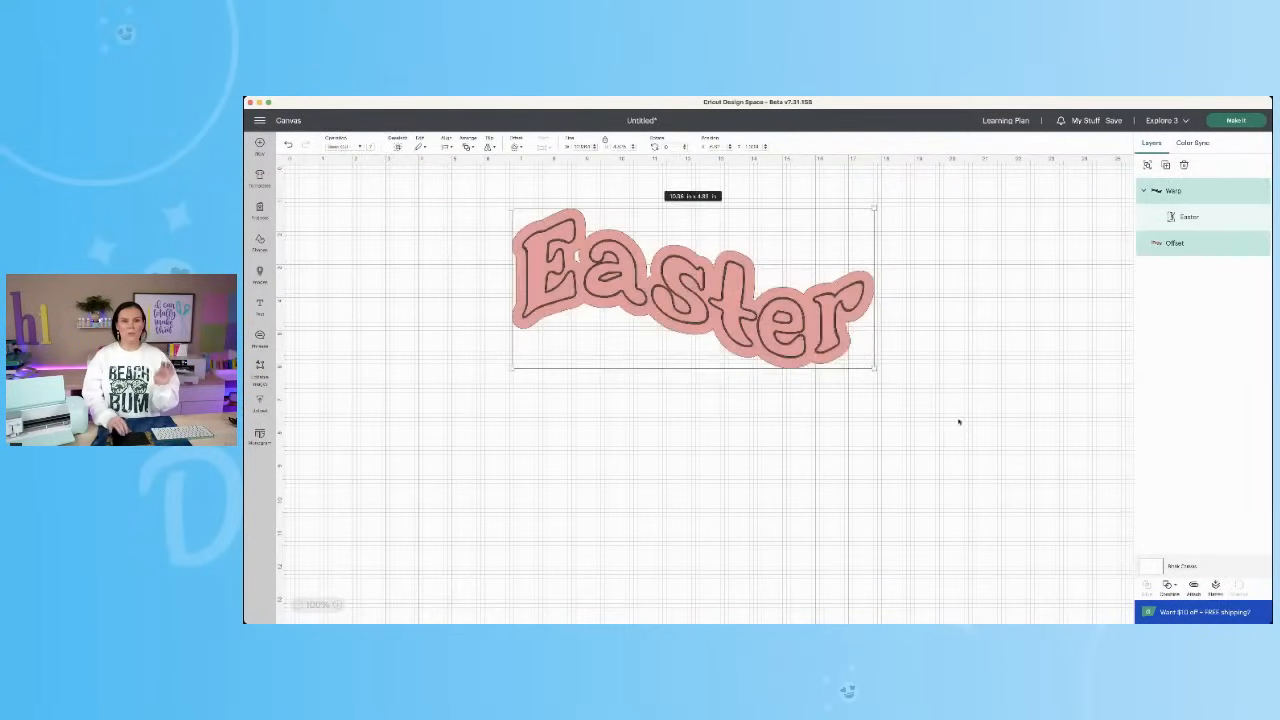
pyautogui.click(1165, 166)
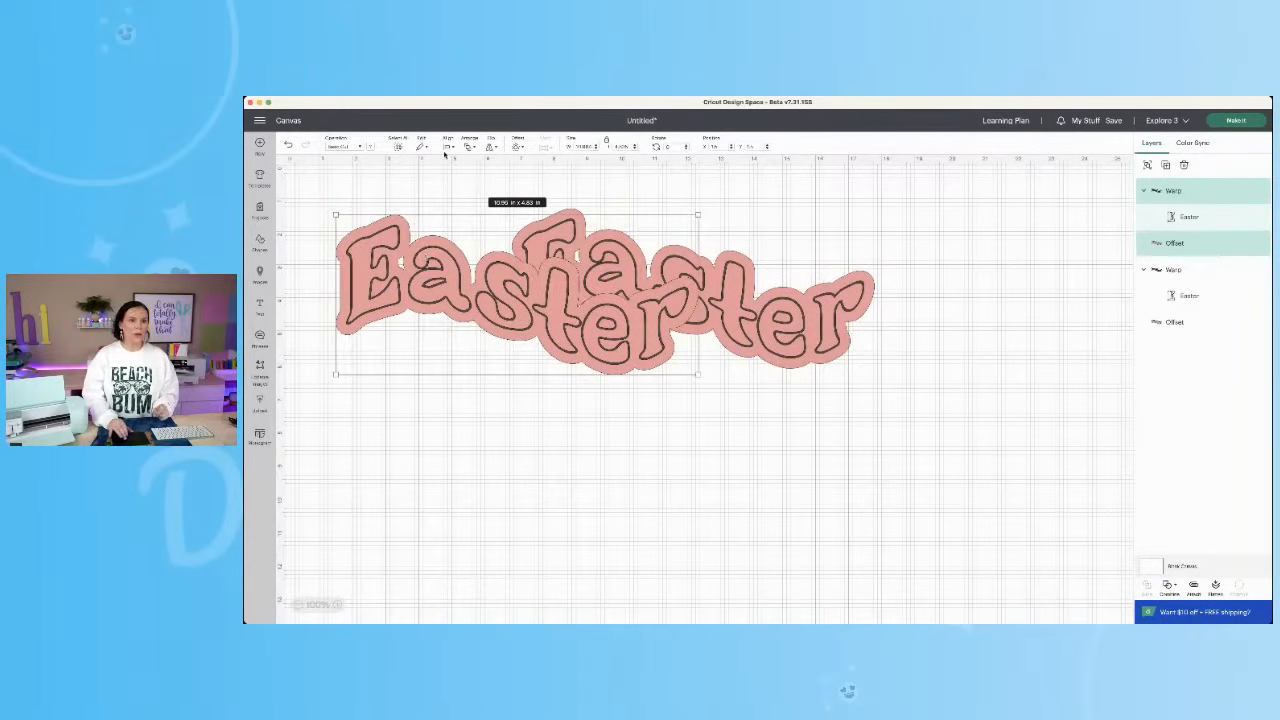
pyautogui.click(374, 147)
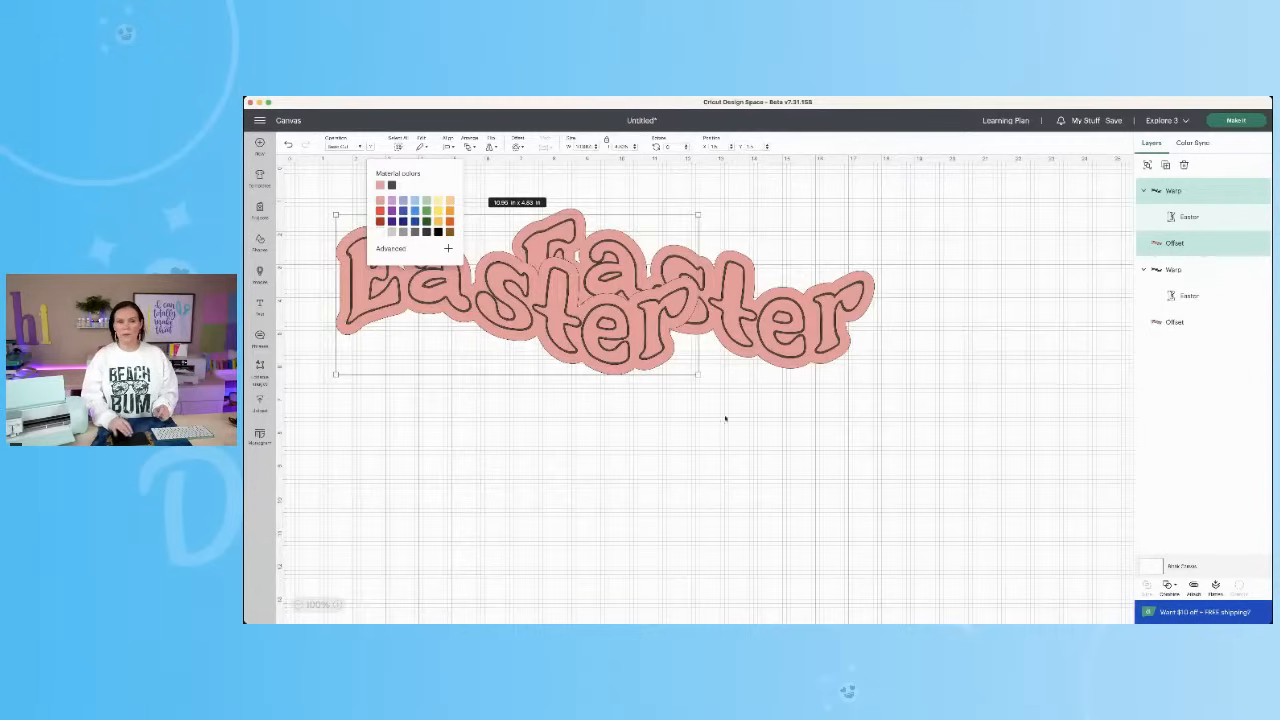
pyautogui.click(462, 495)
pyautogui.moveTo(386, 310); pyautogui.dragTo(409, 352)
pyautogui.click(288, 145)
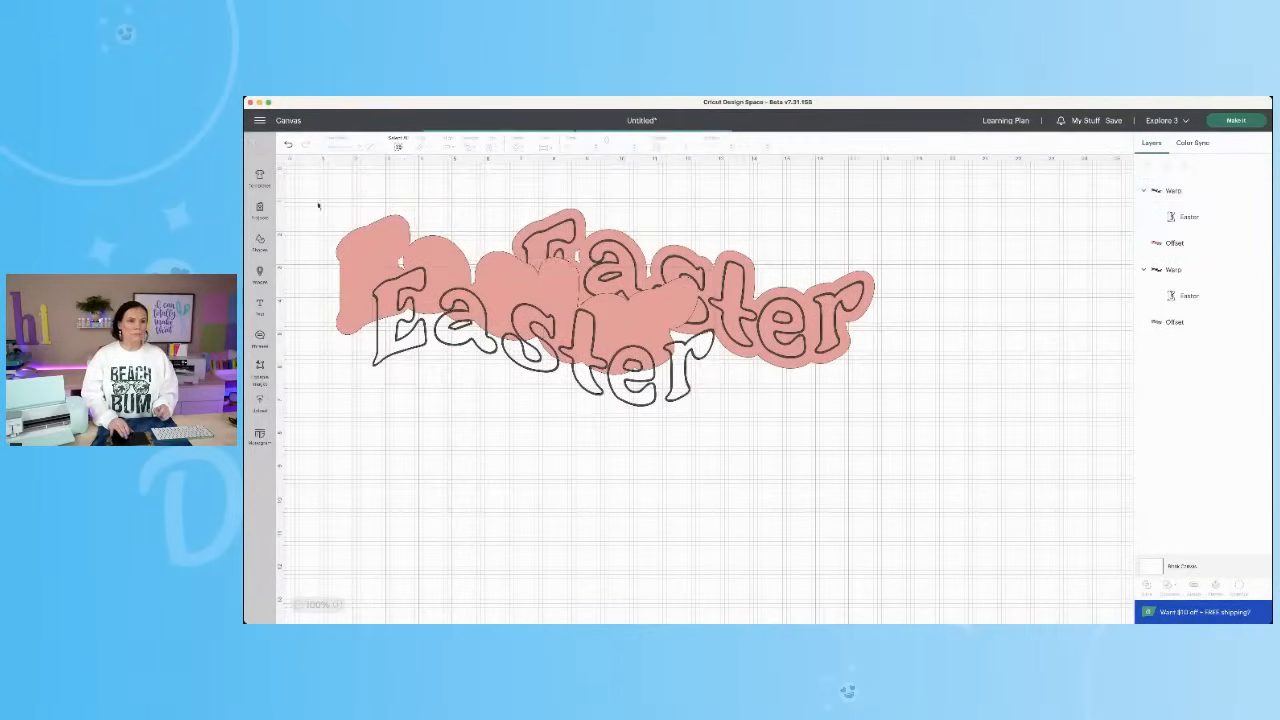
pyautogui.moveTo(334, 230); pyautogui.dragTo(560, 382)
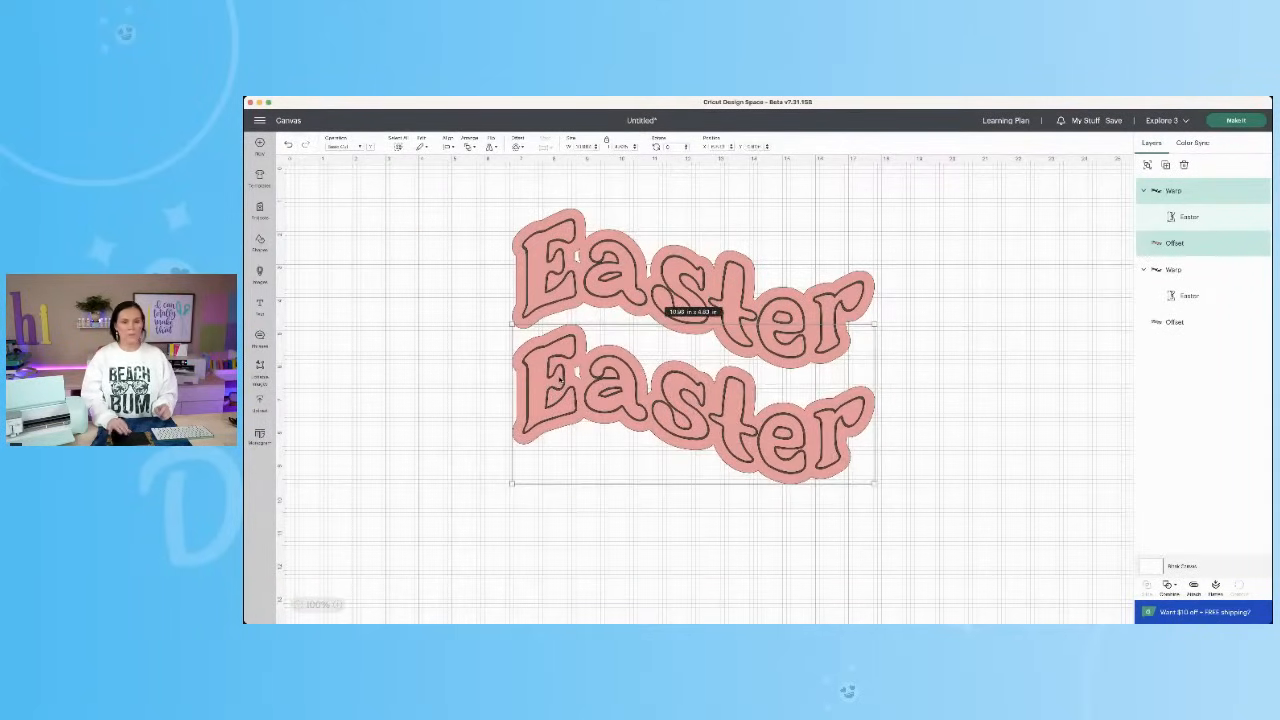
# Step: Change the offset color of the second "Easter" to light purple
pyautogui.click(1189, 250)
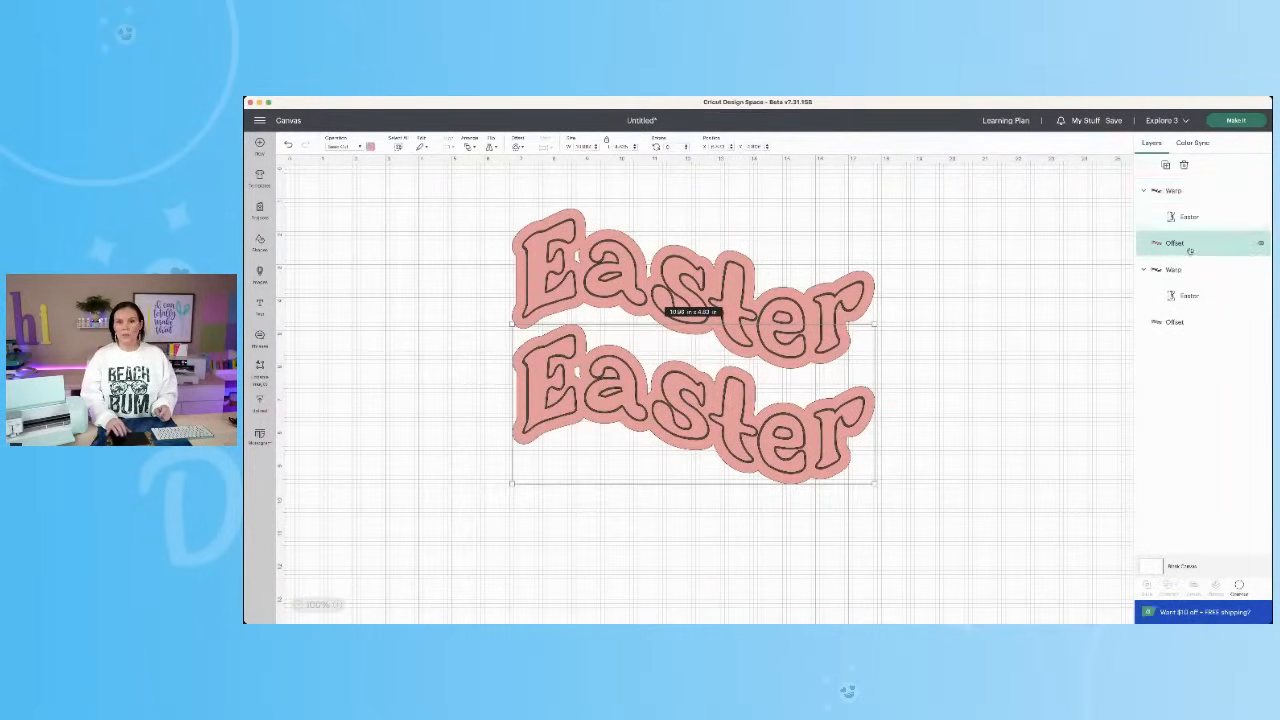
pyautogui.click(369, 146)
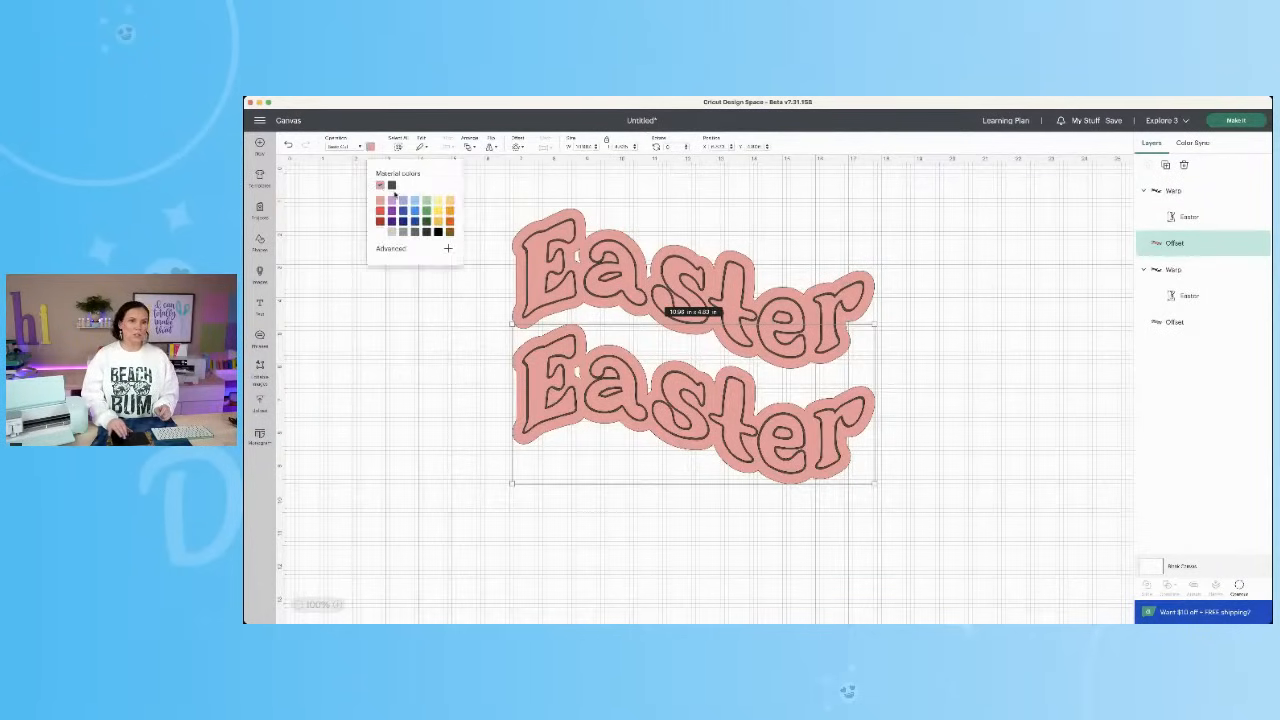
pyautogui.click(390, 200)
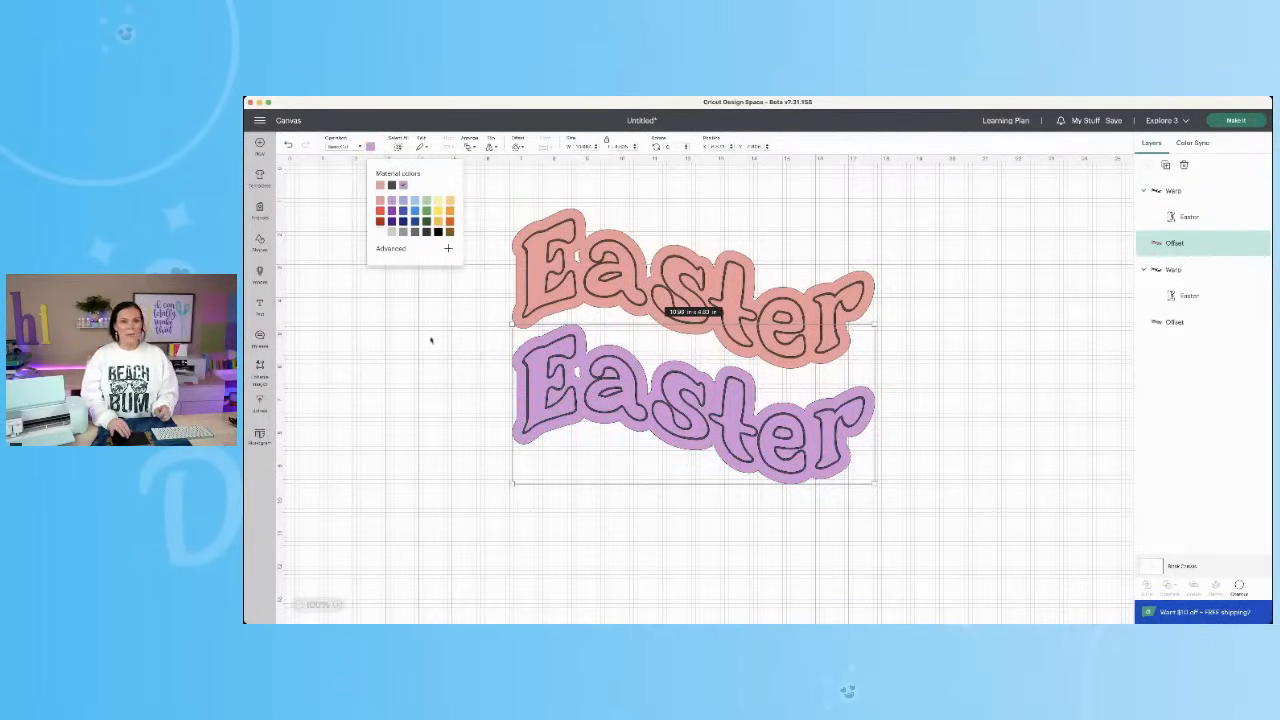
# Step: Duplicate the purple "Easter" with its offset and place the copy beneath it as a third row
pyautogui.moveTo(956, 480); pyautogui.dragTo(744, 421)
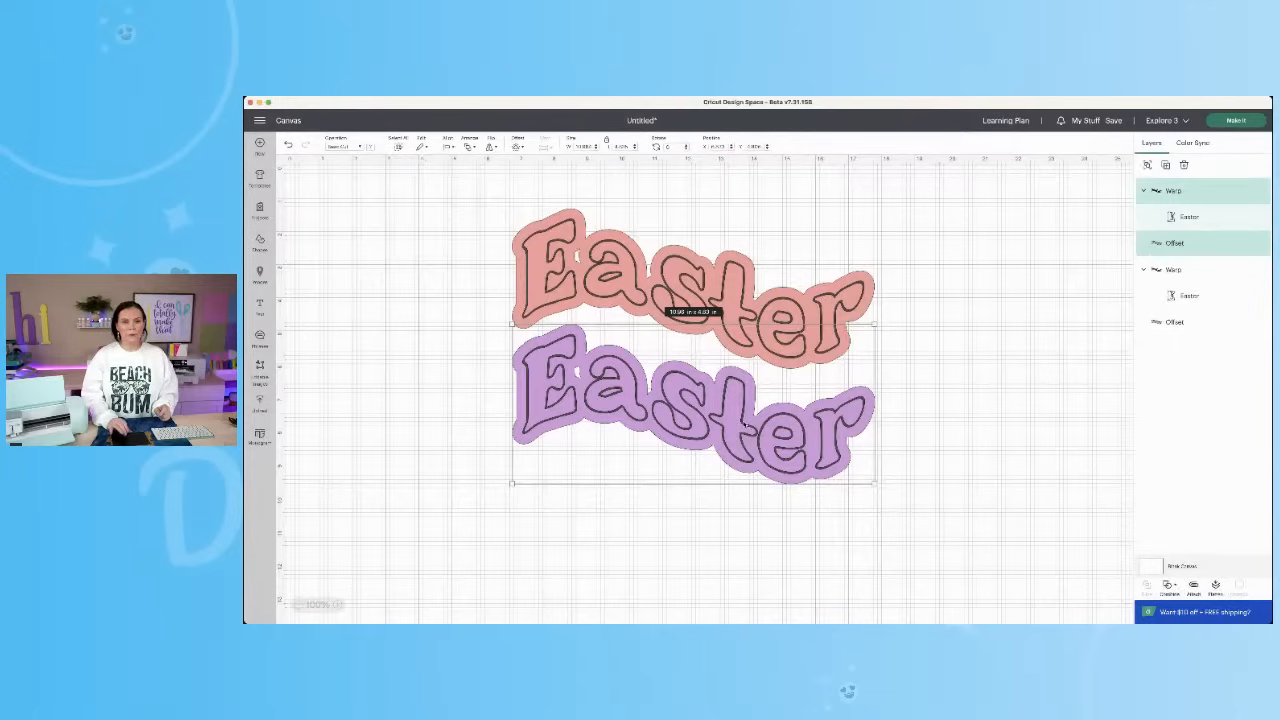
pyautogui.click(1165, 164)
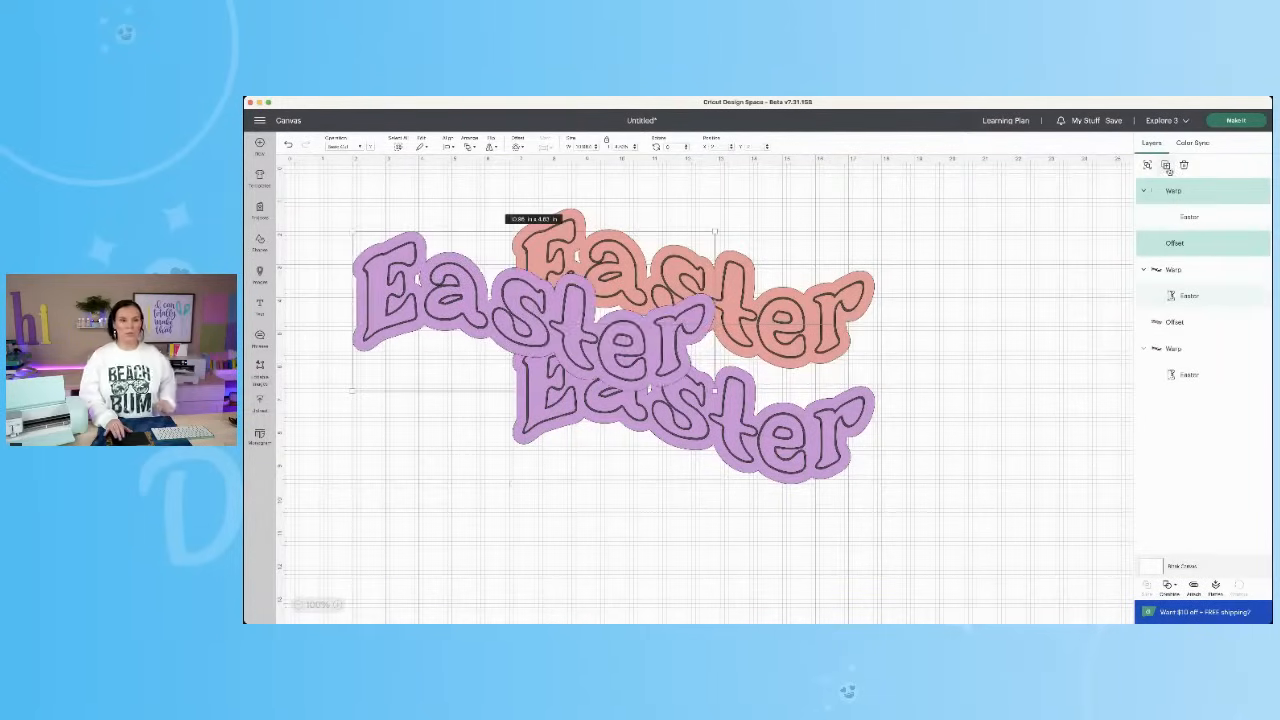
pyautogui.moveTo(535, 220); pyautogui.dragTo(695, 427)
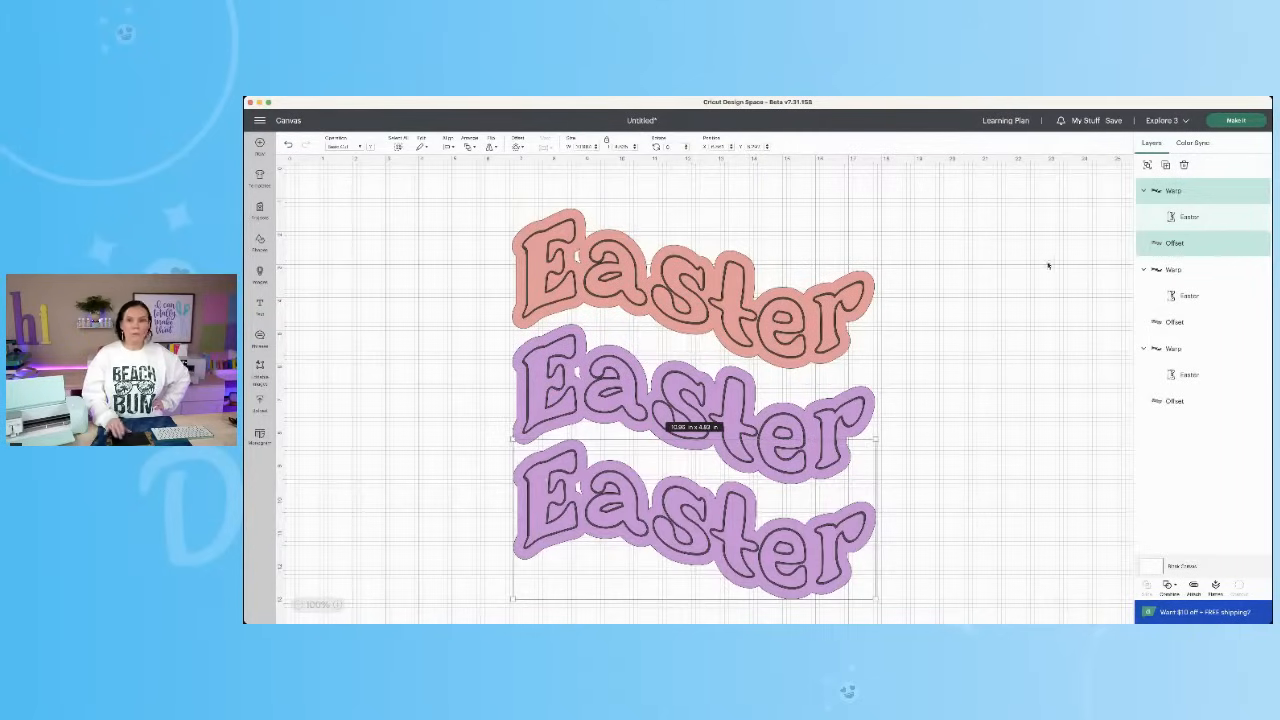
# Step: Change the offset color of the third "Easter" to light yellow
pyautogui.click(1150, 245)
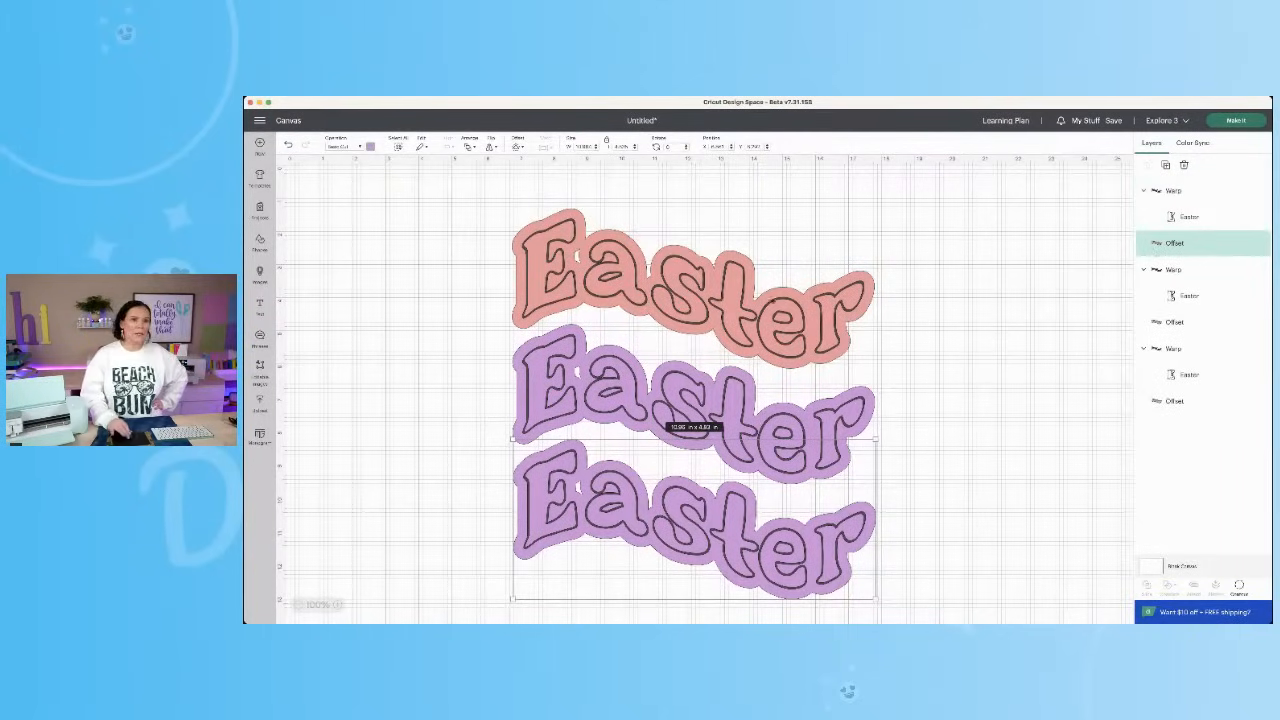
pyautogui.click(371, 147)
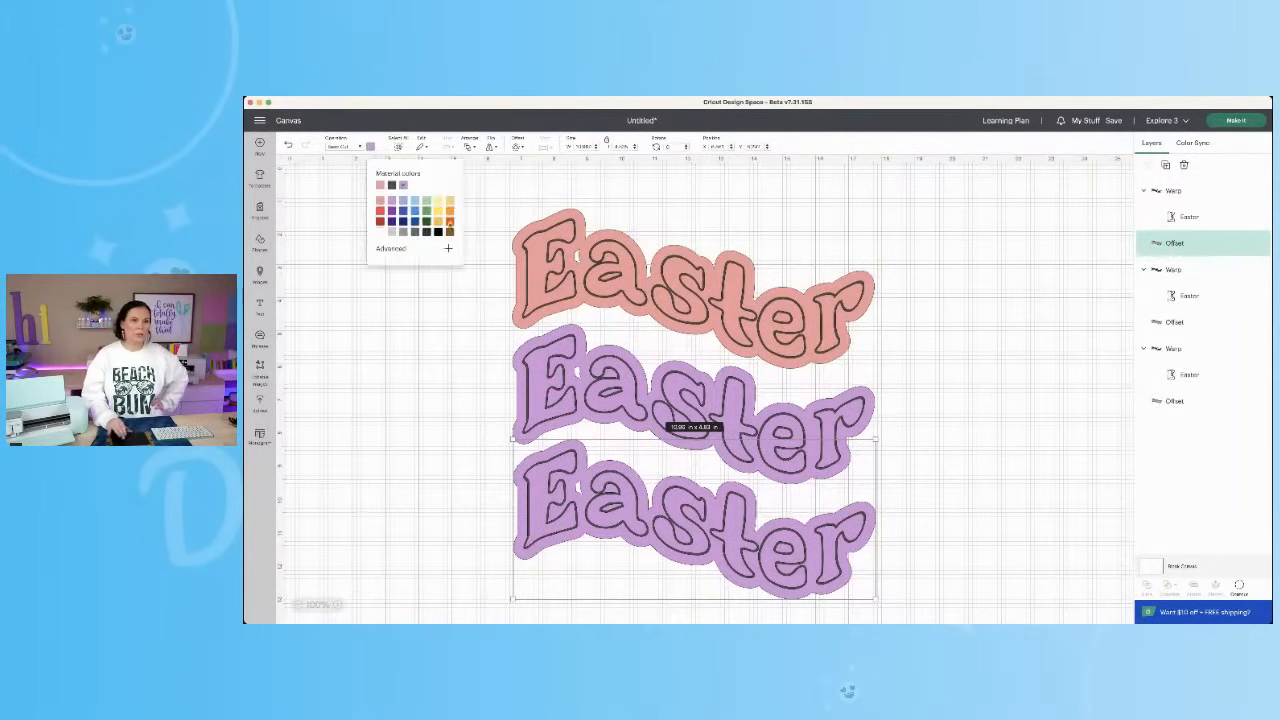
pyautogui.click(438, 204)
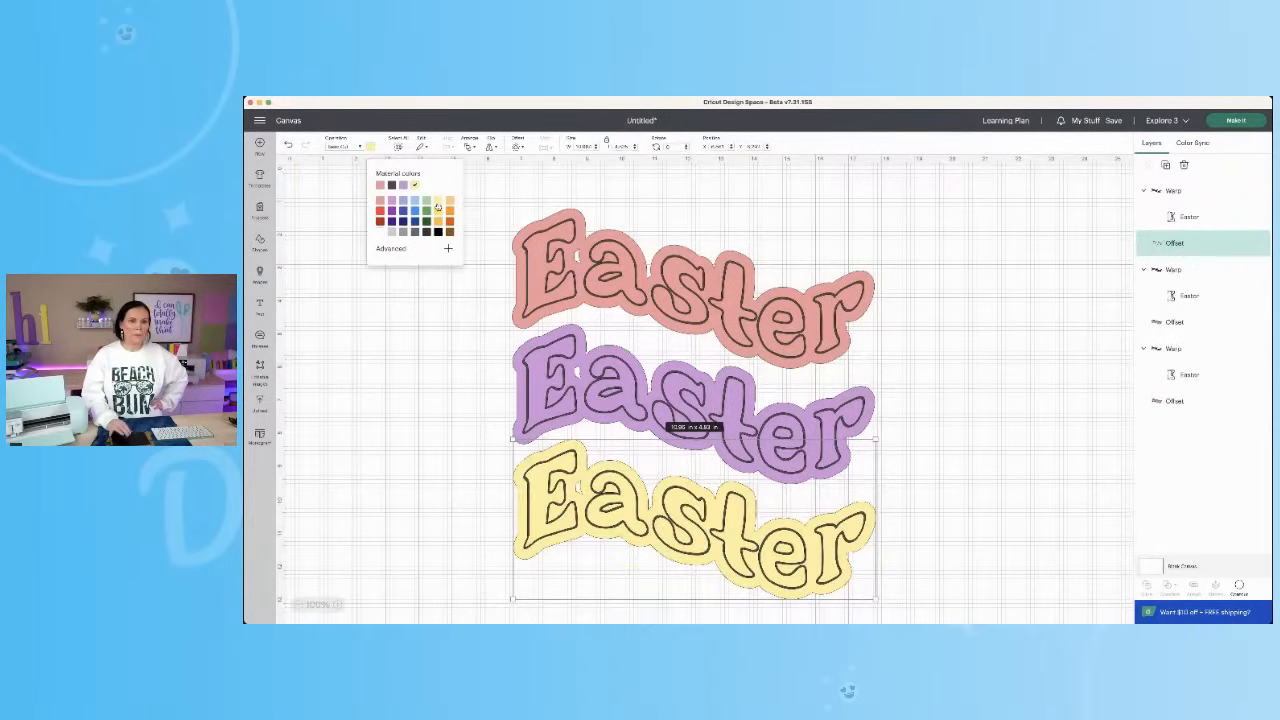
pyautogui.click(925, 363)
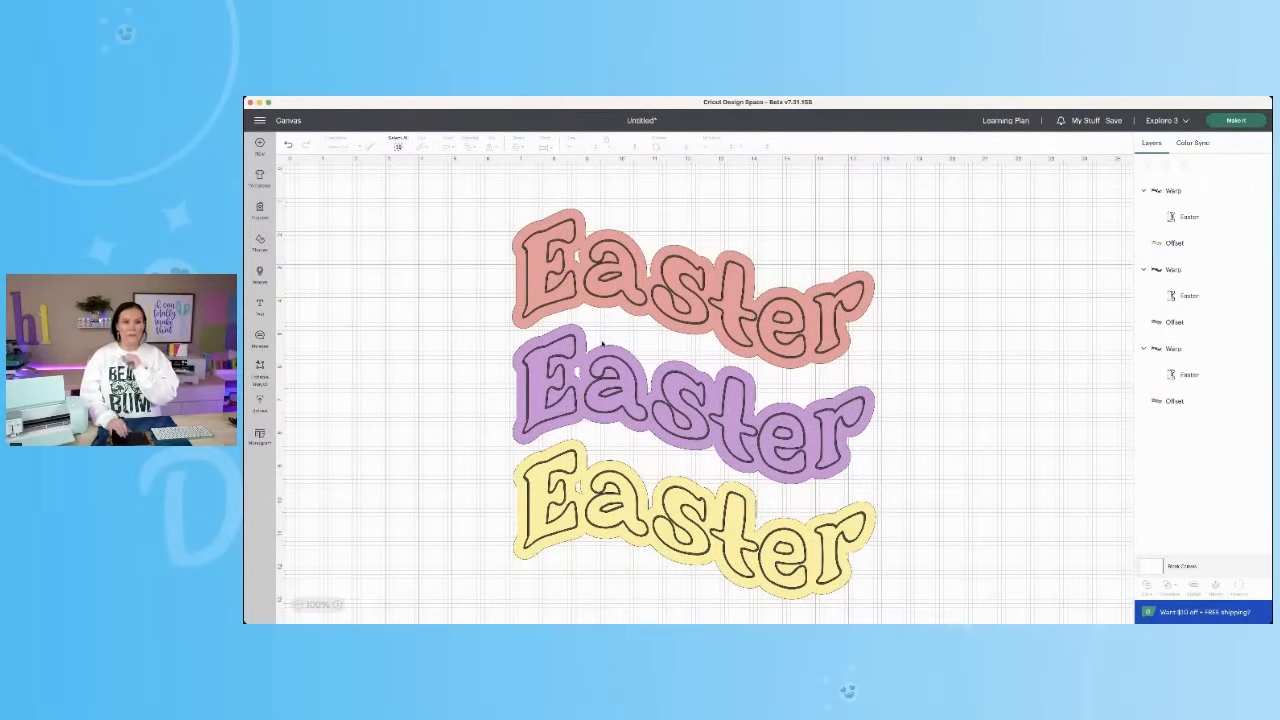
# Step: Align all three "Easter" words and their offsets to the left
pyautogui.moveTo(472, 207); pyautogui.dragTo(860, 576)
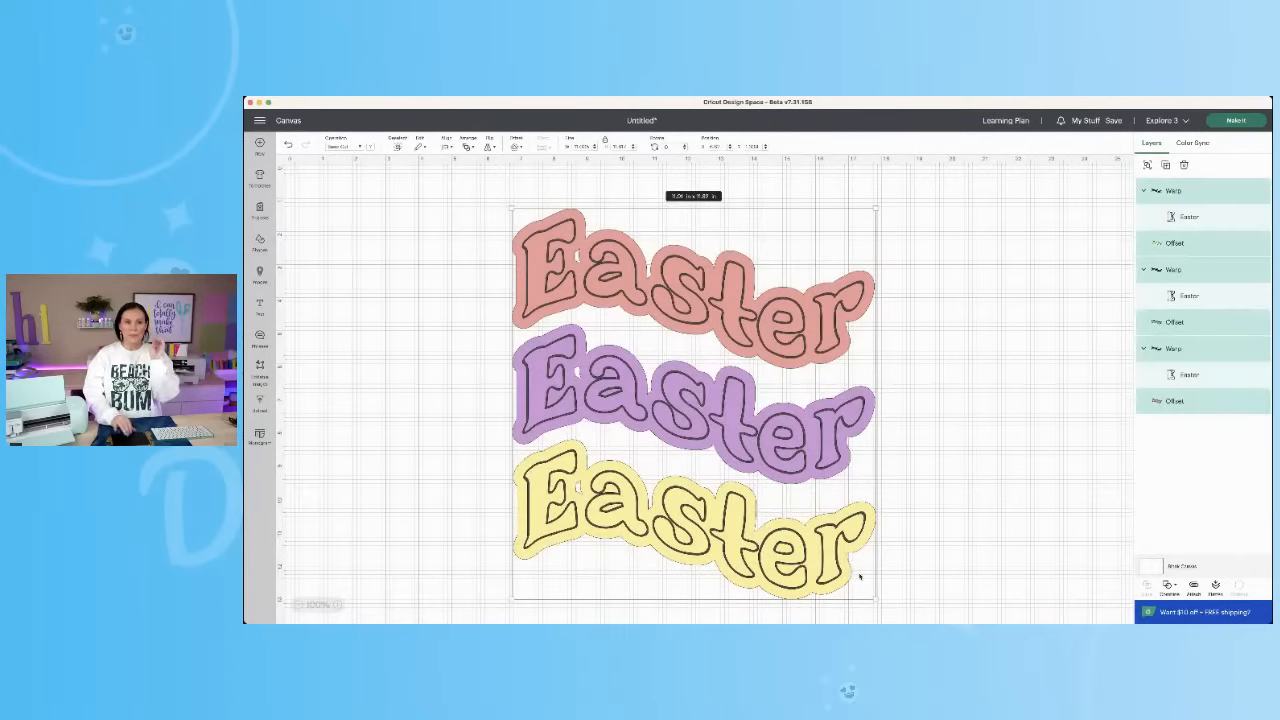
pyautogui.click(448, 147)
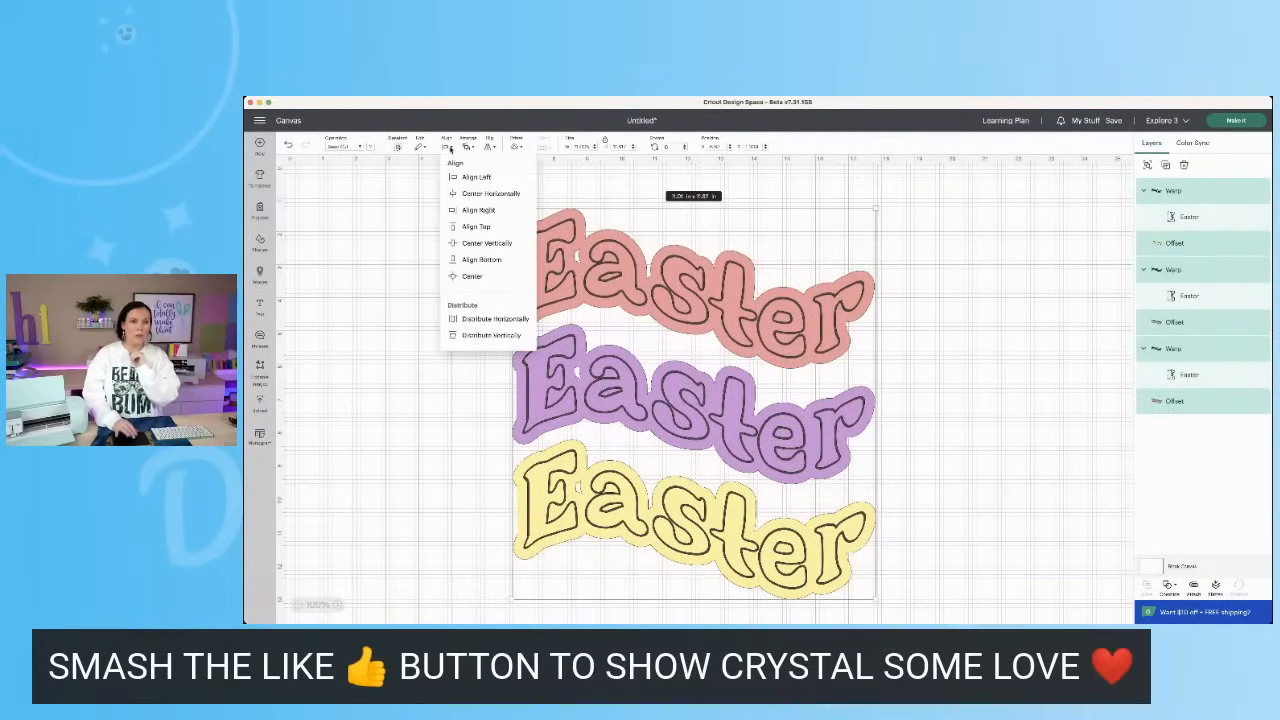
pyautogui.click(477, 177)
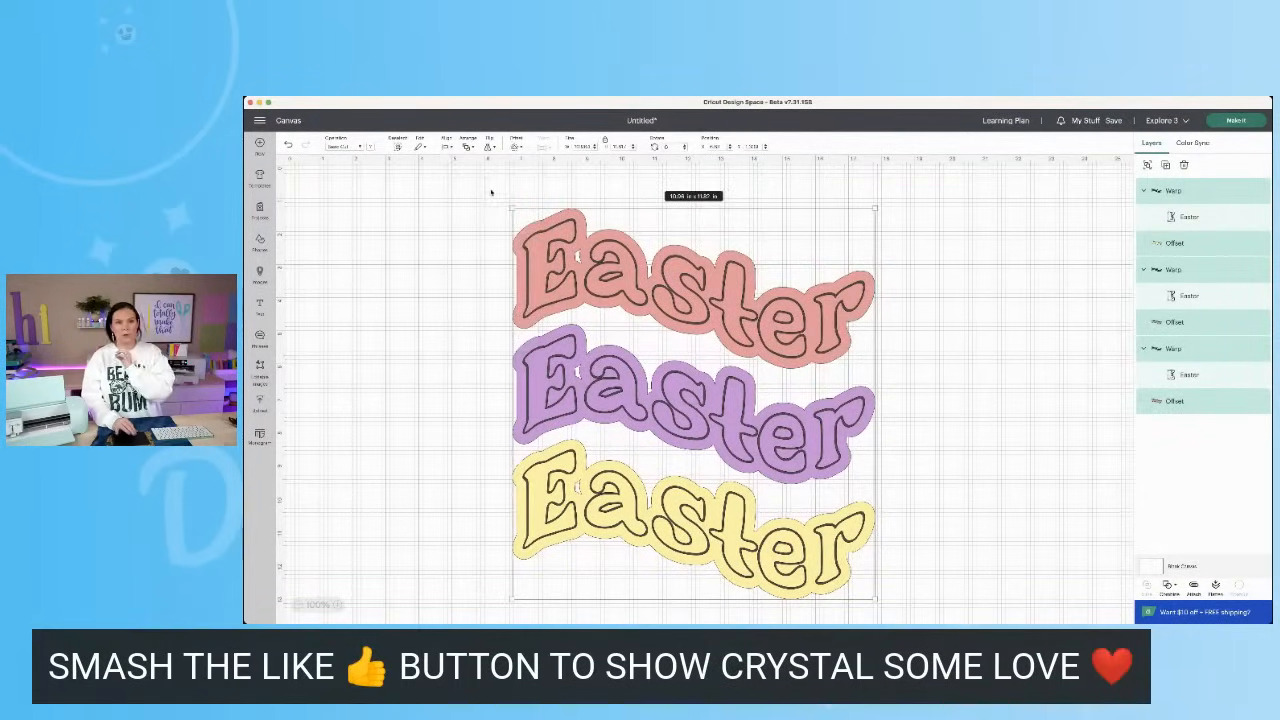
pyautogui.click(1059, 435)
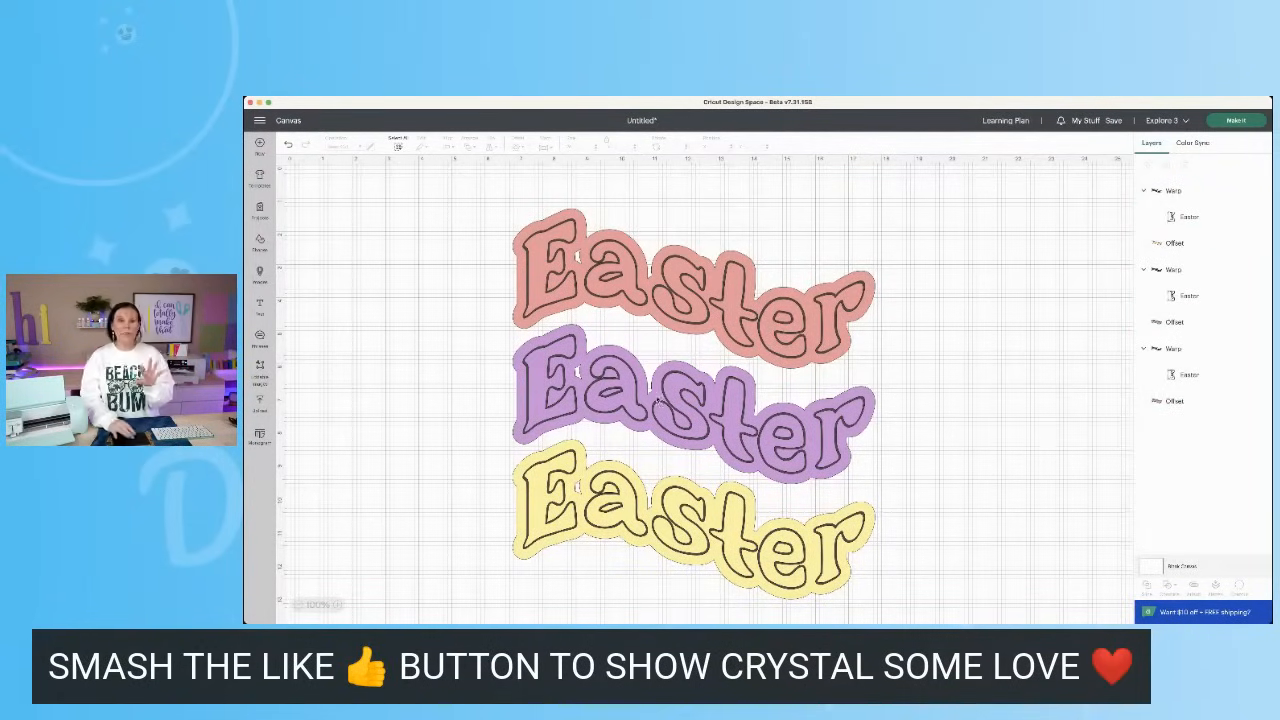
# Step: Move the whole stack of three "Easter" words slightly up and to the right on the canvas
pyautogui.moveTo(468, 206); pyautogui.dragTo(905, 520)
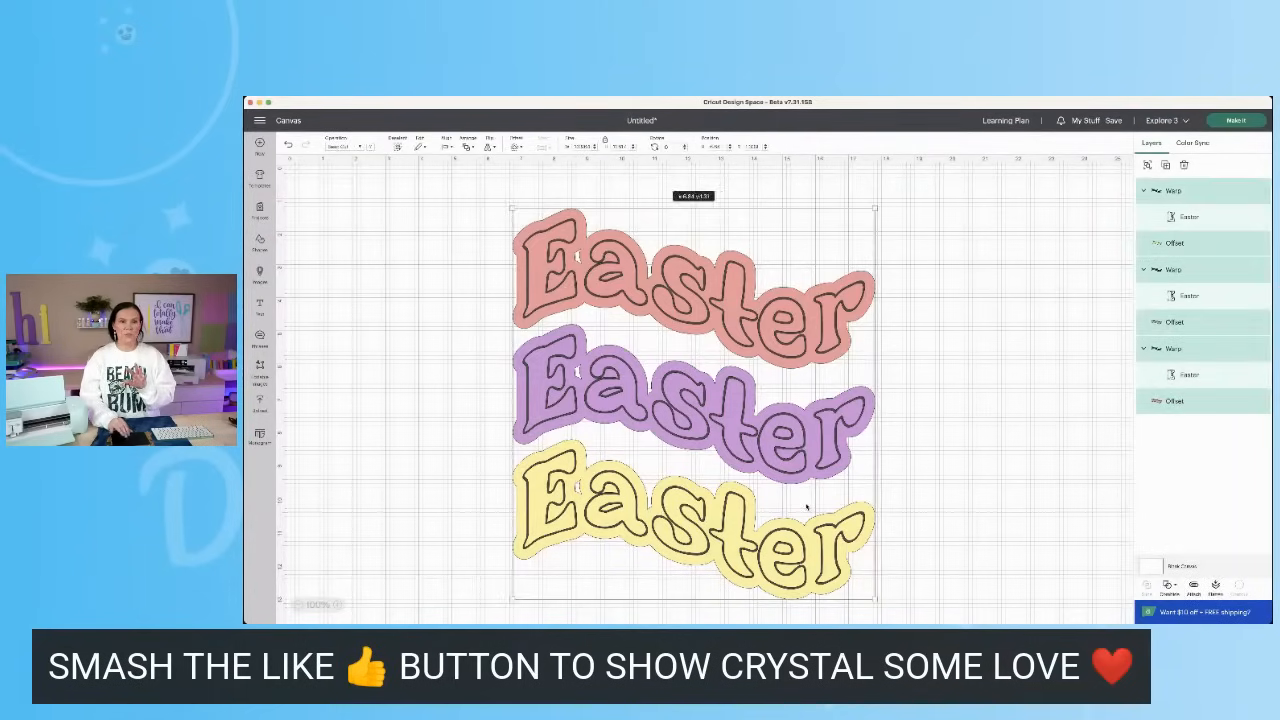
pyautogui.moveTo(806, 509); pyautogui.dragTo(819, 483)
pyautogui.click(912, 456)
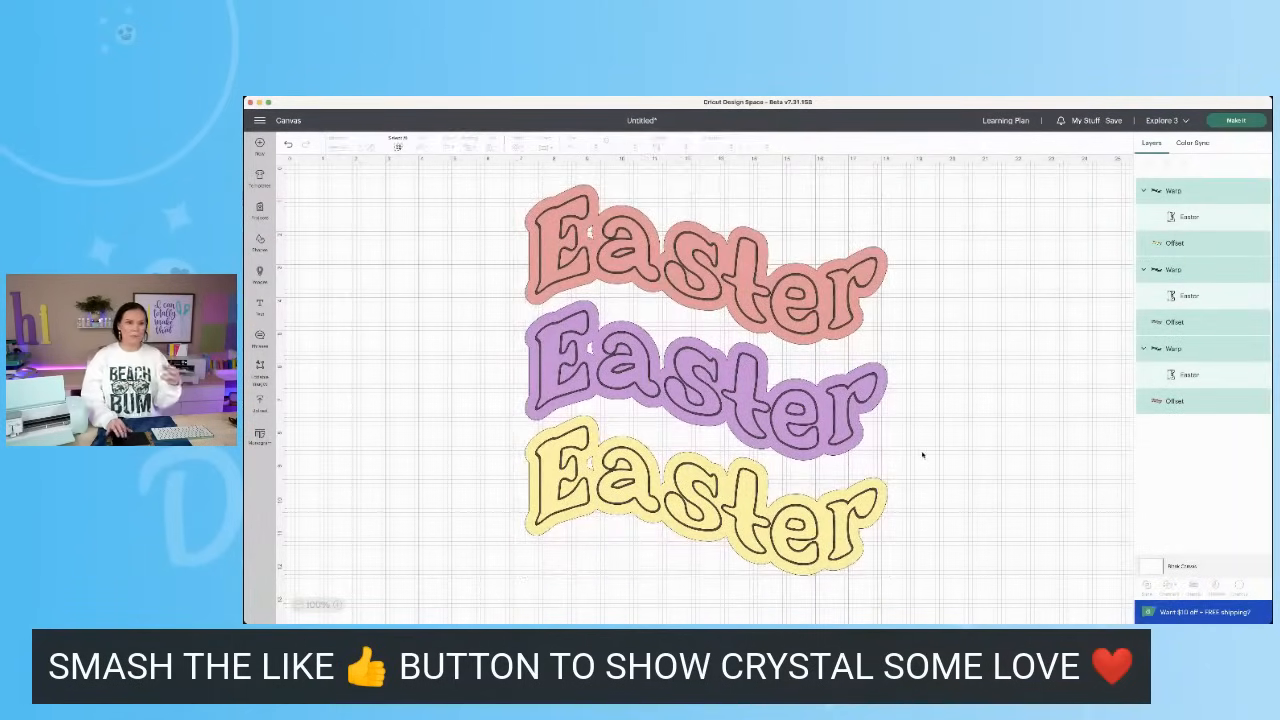
# Step: Add a new text object to the canvas and set its font to the system script font found by searching for "fall"
pyautogui.click(262, 309)
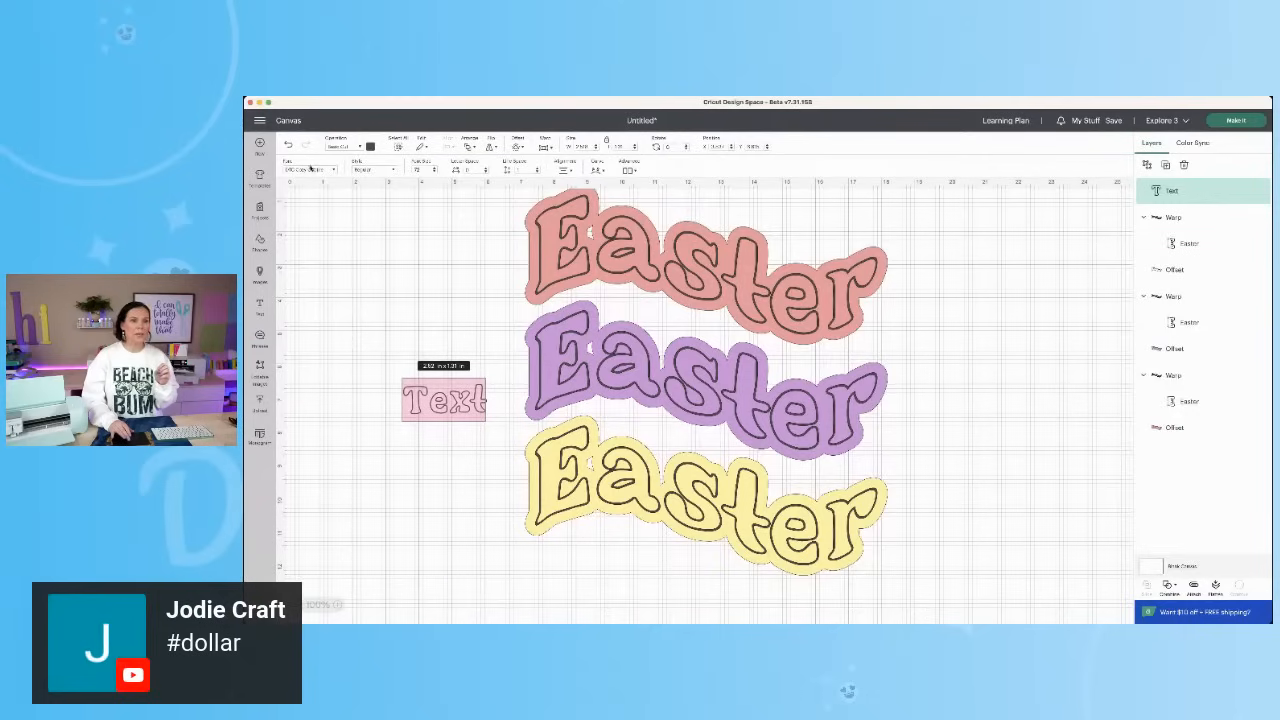
pyautogui.click(311, 168)
pyautogui.click(380, 184)
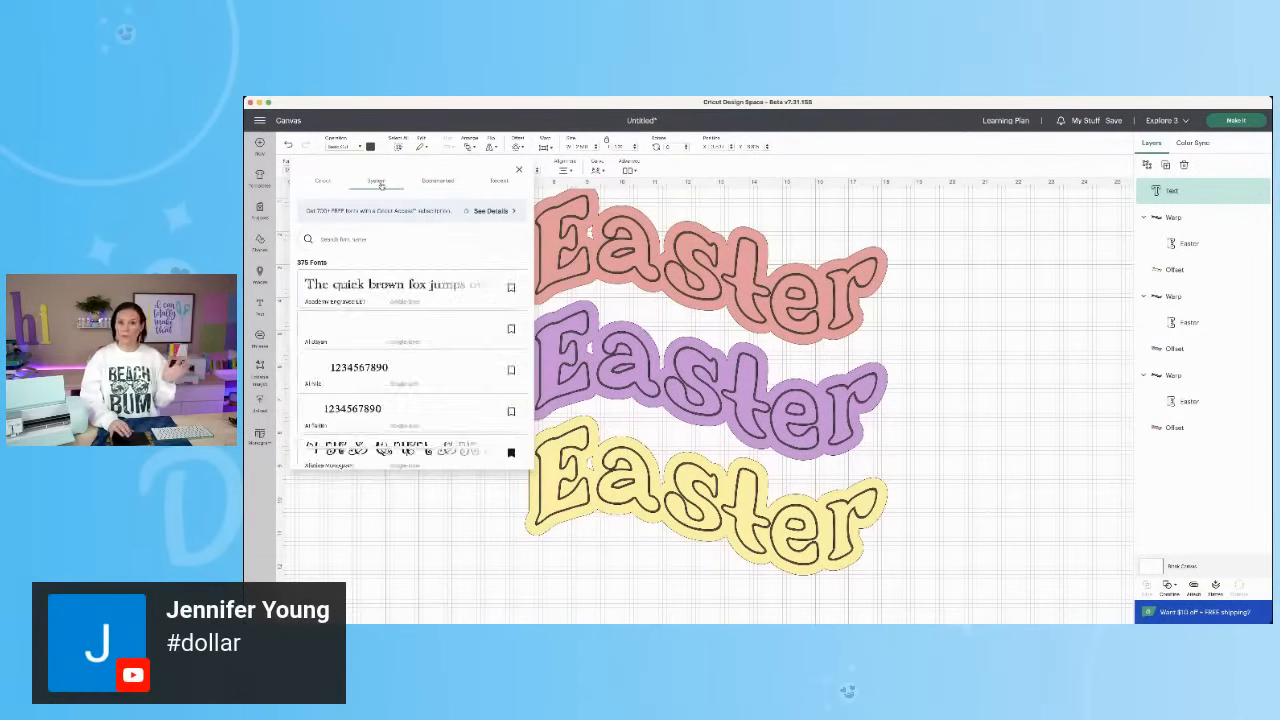
pyautogui.click(378, 238)
pyautogui.write('bl')
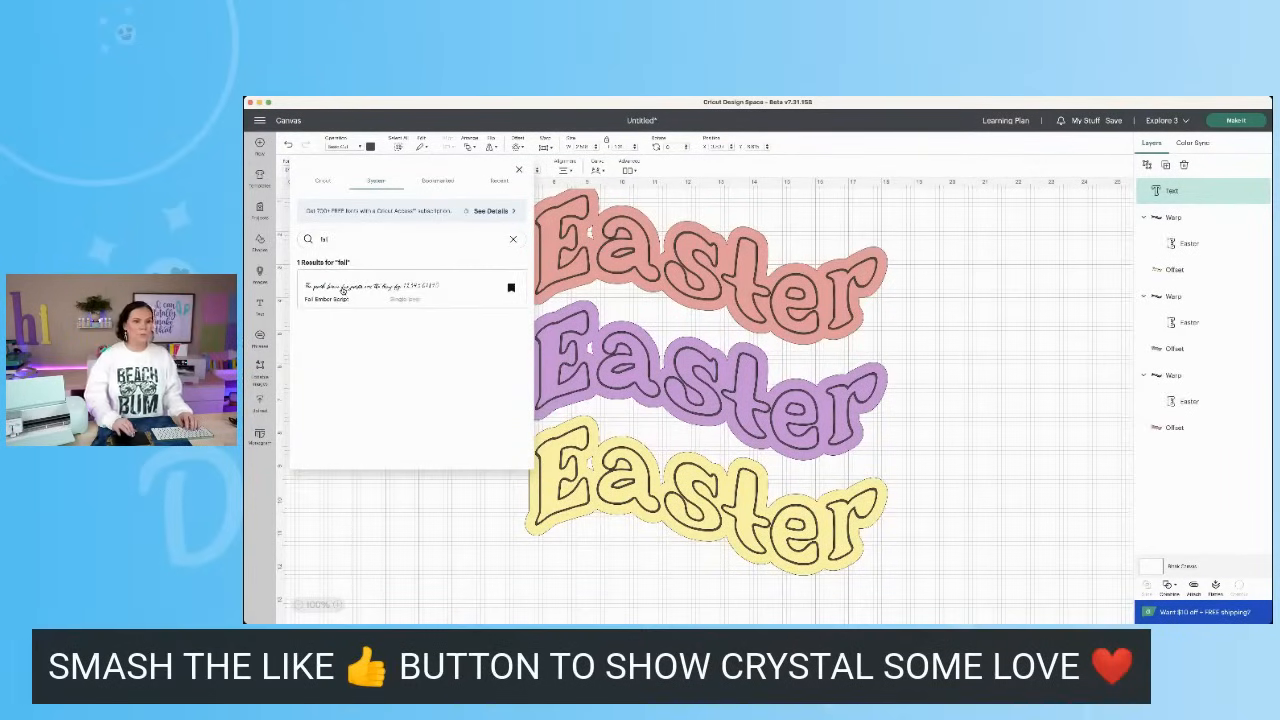
pyautogui.click(414, 522)
pyautogui.click(416, 408)
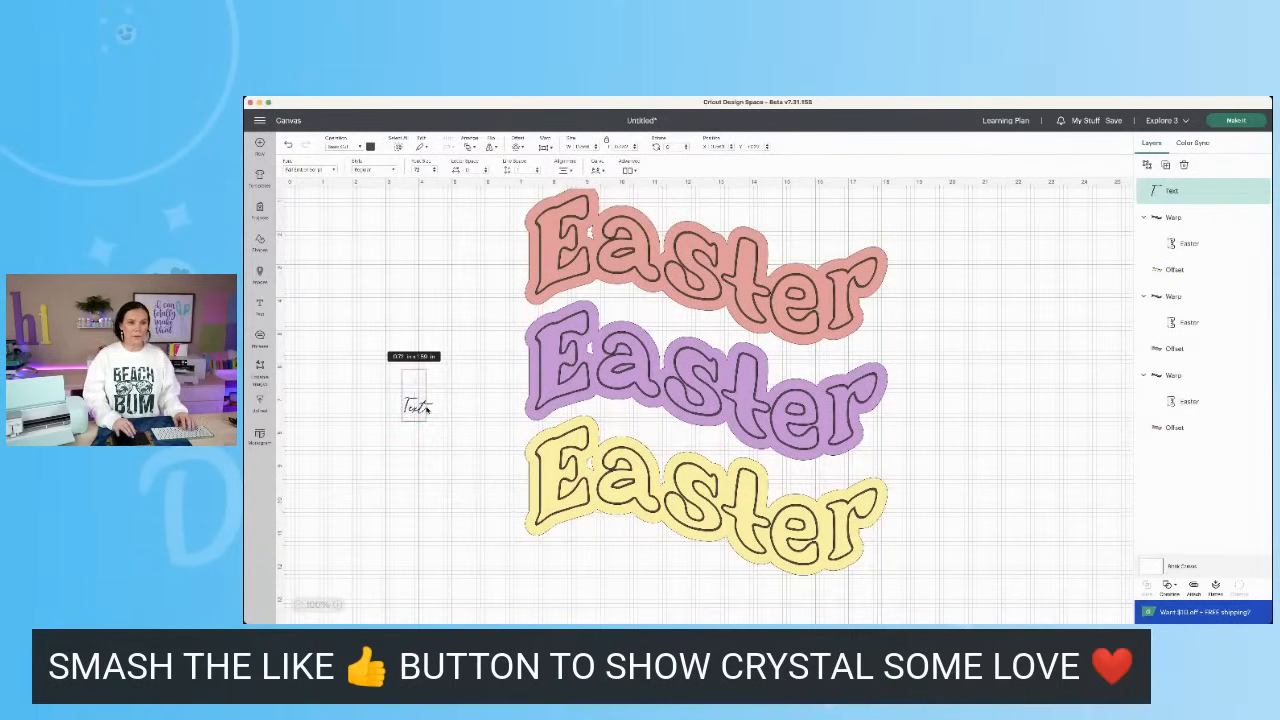
# Step: Replace the placeholder wording of the script text with "Bunny"
pyautogui.doubleClick(418, 406)
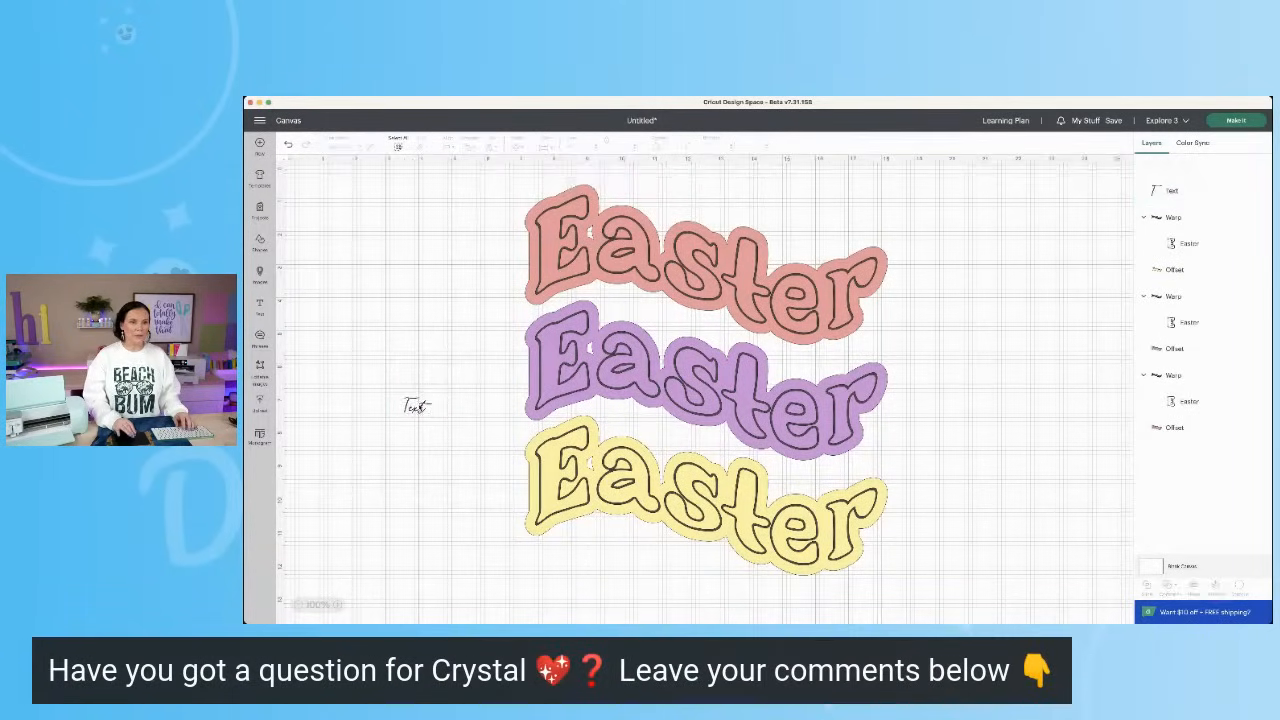
pyautogui.write('b')
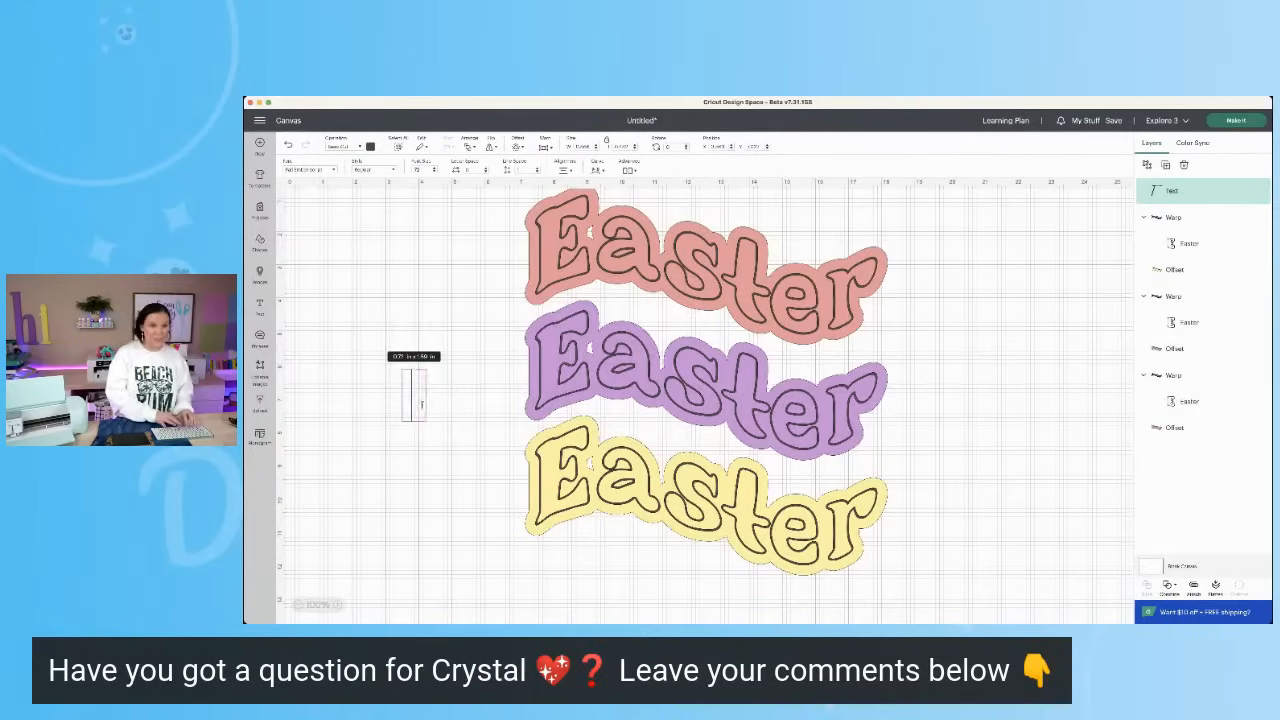
pyautogui.write('unny')
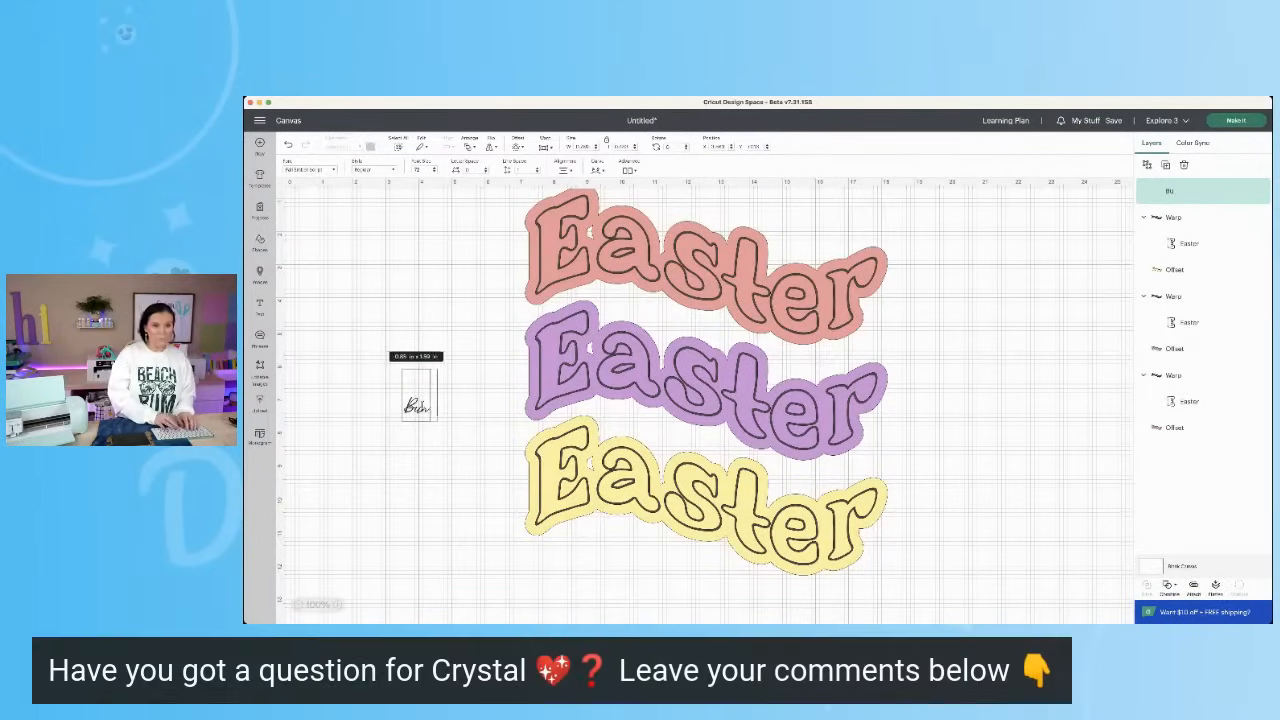
pyautogui.click(429, 480)
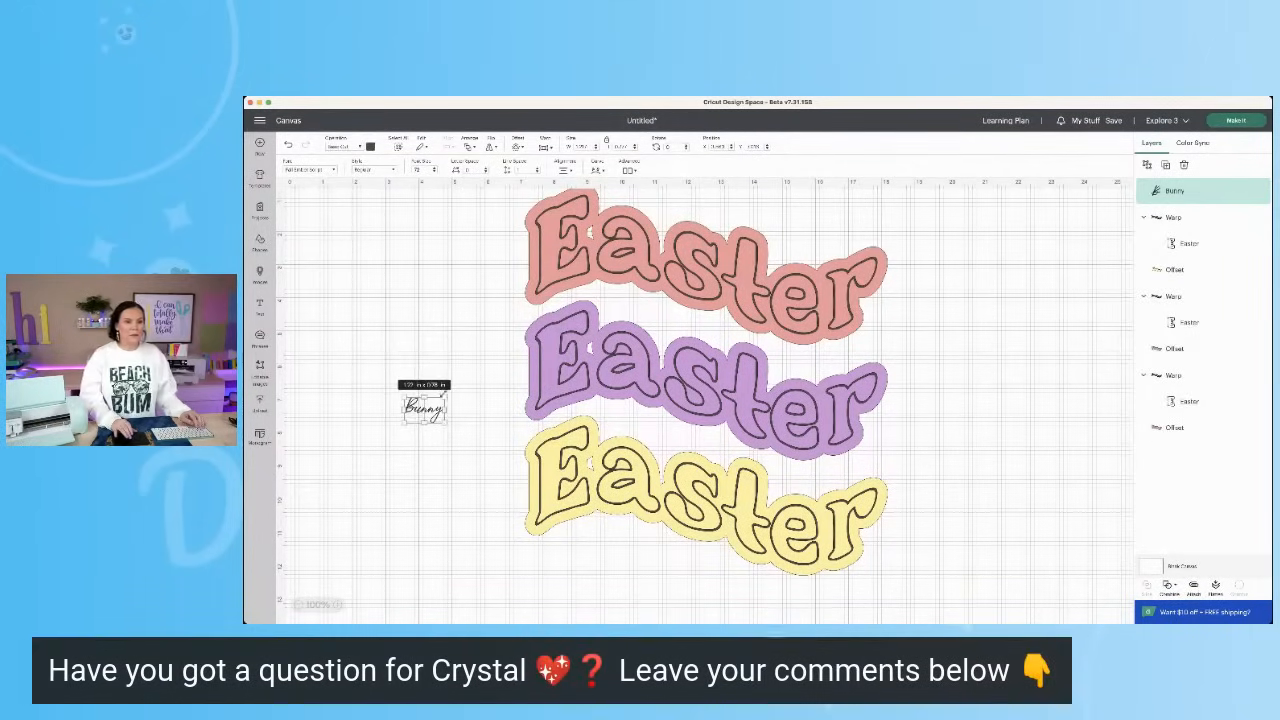
# Step: Enlarge "Bunny" to about 6.9 in wide and place it over the lower right part of the yellow "Easter"
pyautogui.moveTo(446, 396); pyautogui.dragTo(631, 275)
pyautogui.moveTo(519, 348); pyautogui.dragTo(771, 551)
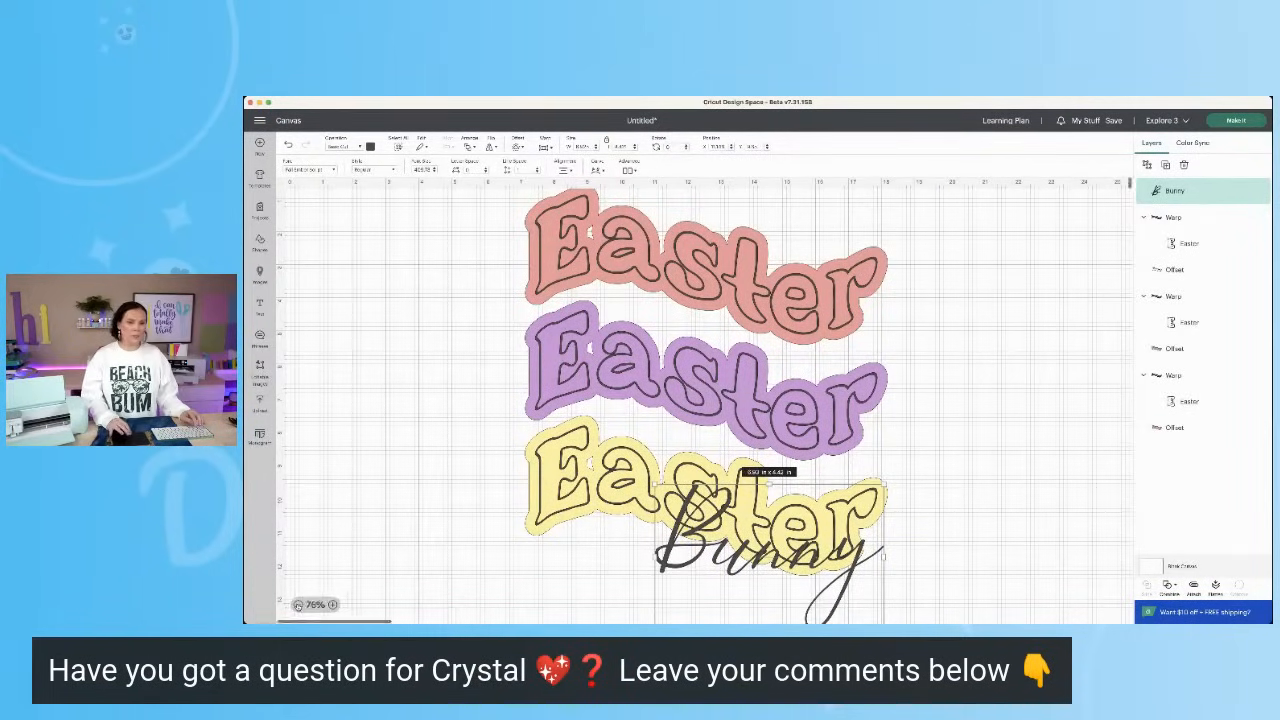
pyautogui.click(298, 604)
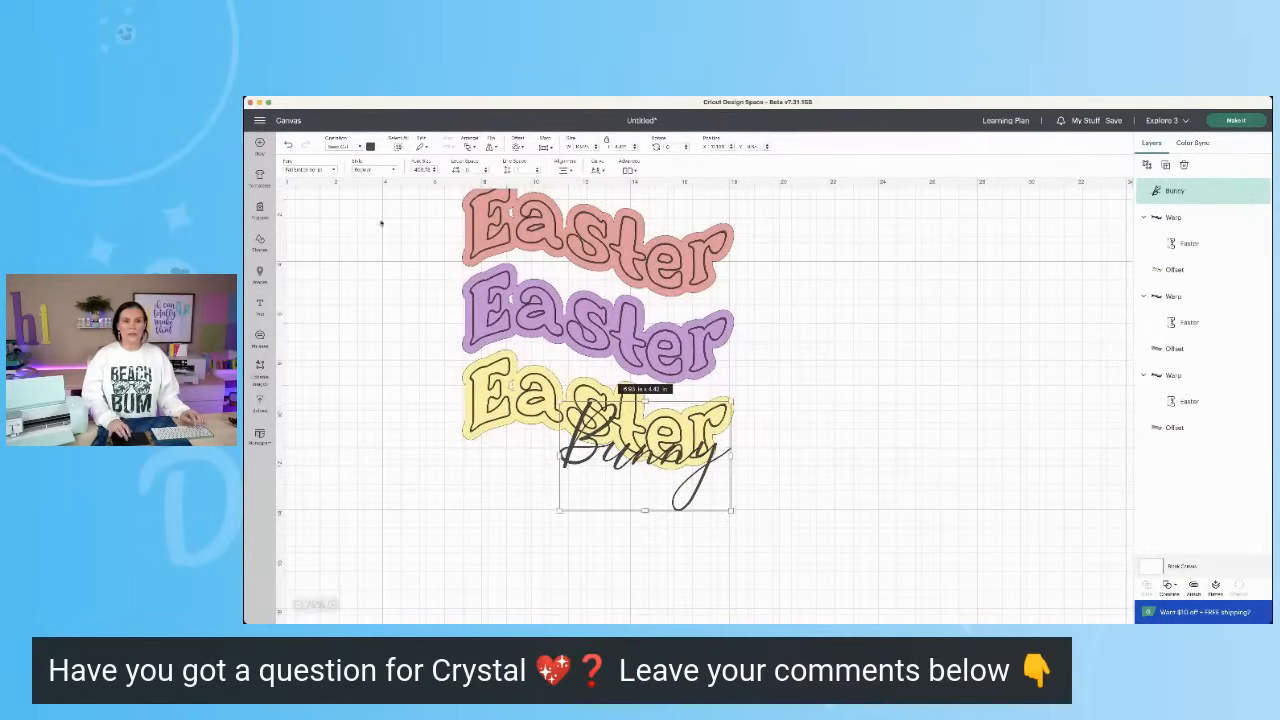
pyautogui.moveTo(380, 220); pyautogui.dragTo(743, 534)
pyautogui.click(880, 449)
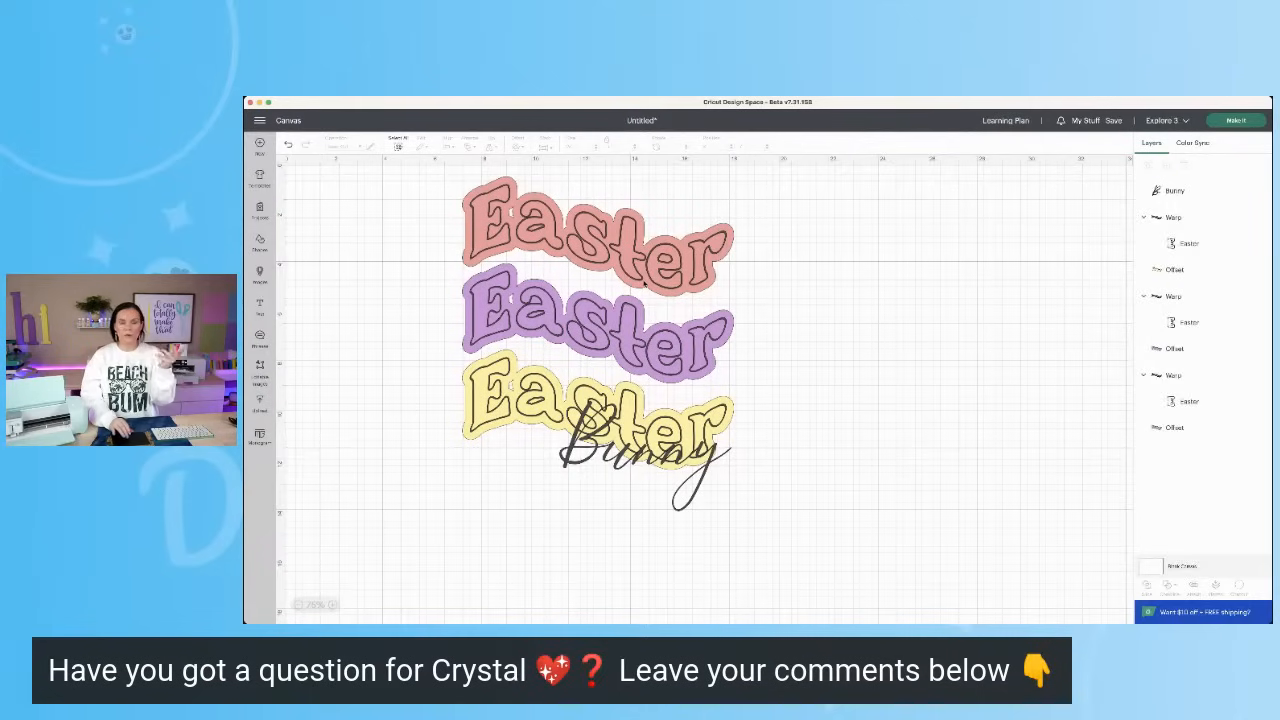
# Step: Try blue and white as colors for the "Bunny" text, then return it to dark gray
pyautogui.click(590, 432)
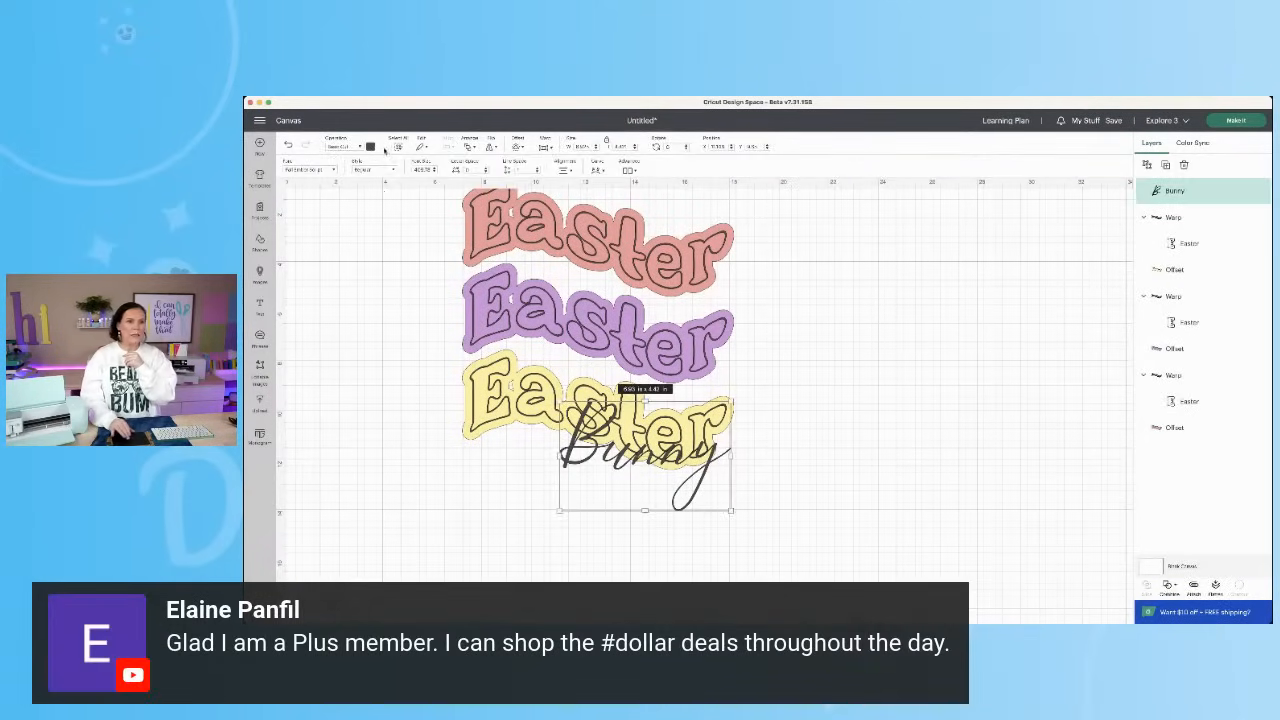
pyautogui.click(370, 147)
pyautogui.click(414, 212)
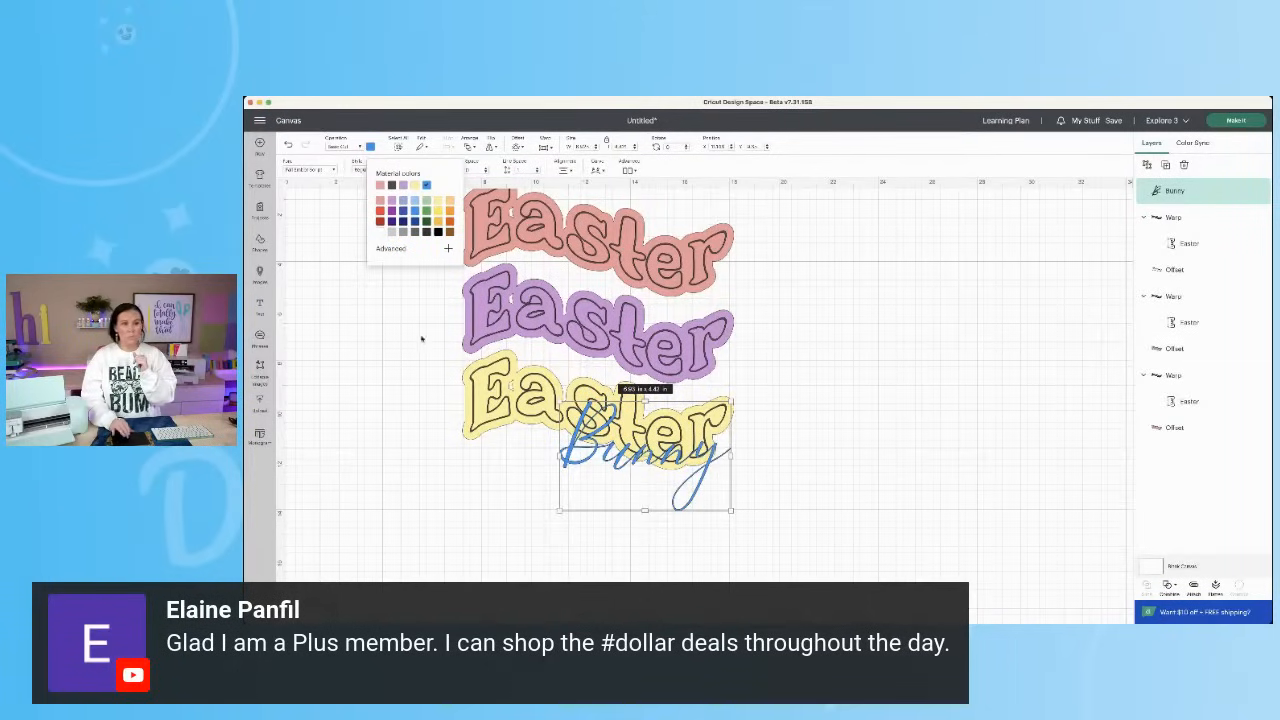
pyautogui.click(383, 234)
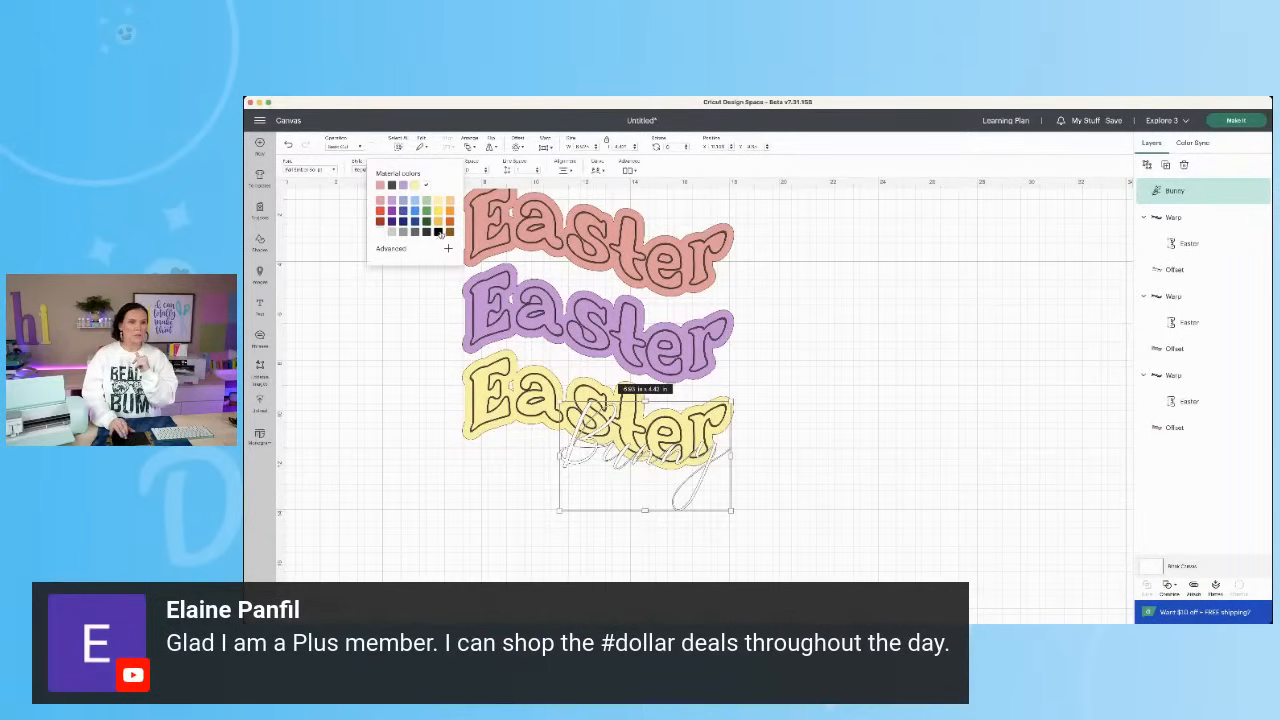
pyautogui.click(393, 186)
pyautogui.click(826, 360)
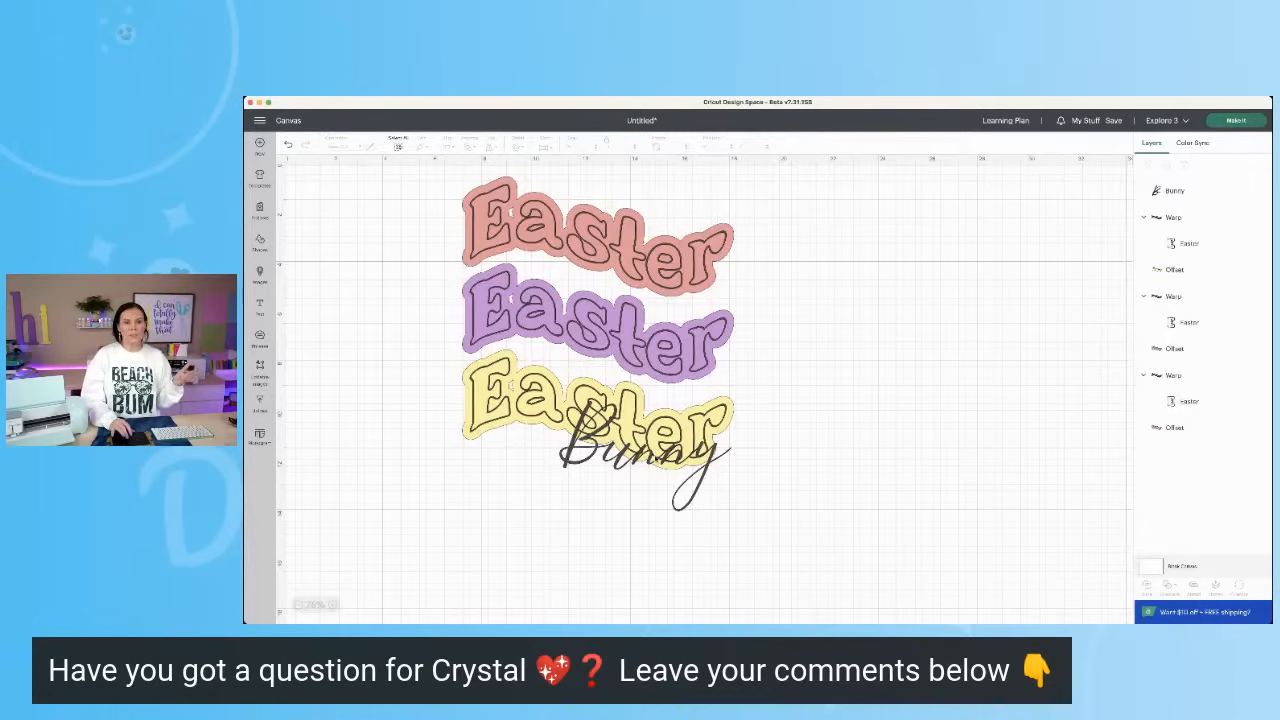
# Step: Delete the "Bunny" text and all three "Easter" words with their offsets to clear the canvas
pyautogui.moveTo(659, 458); pyautogui.dragTo(896, 360)
pyautogui.press('Delete')
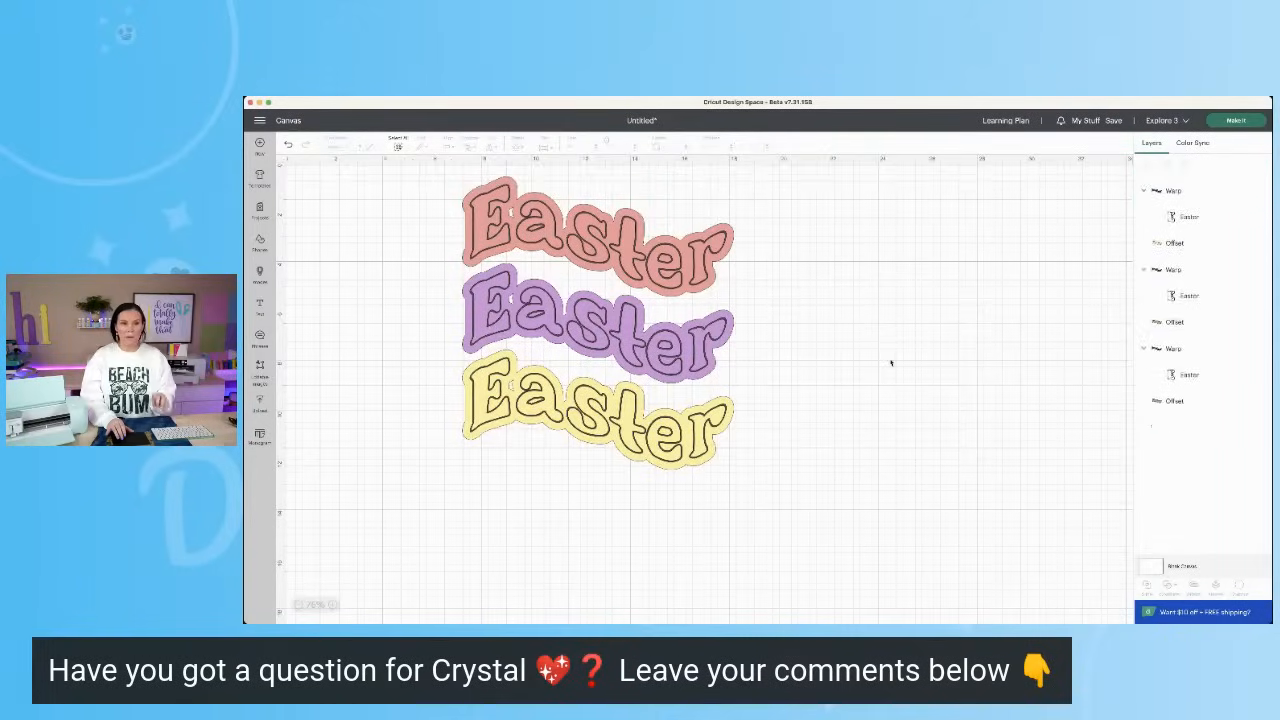
pyautogui.moveTo(436, 189); pyautogui.dragTo(800, 534)
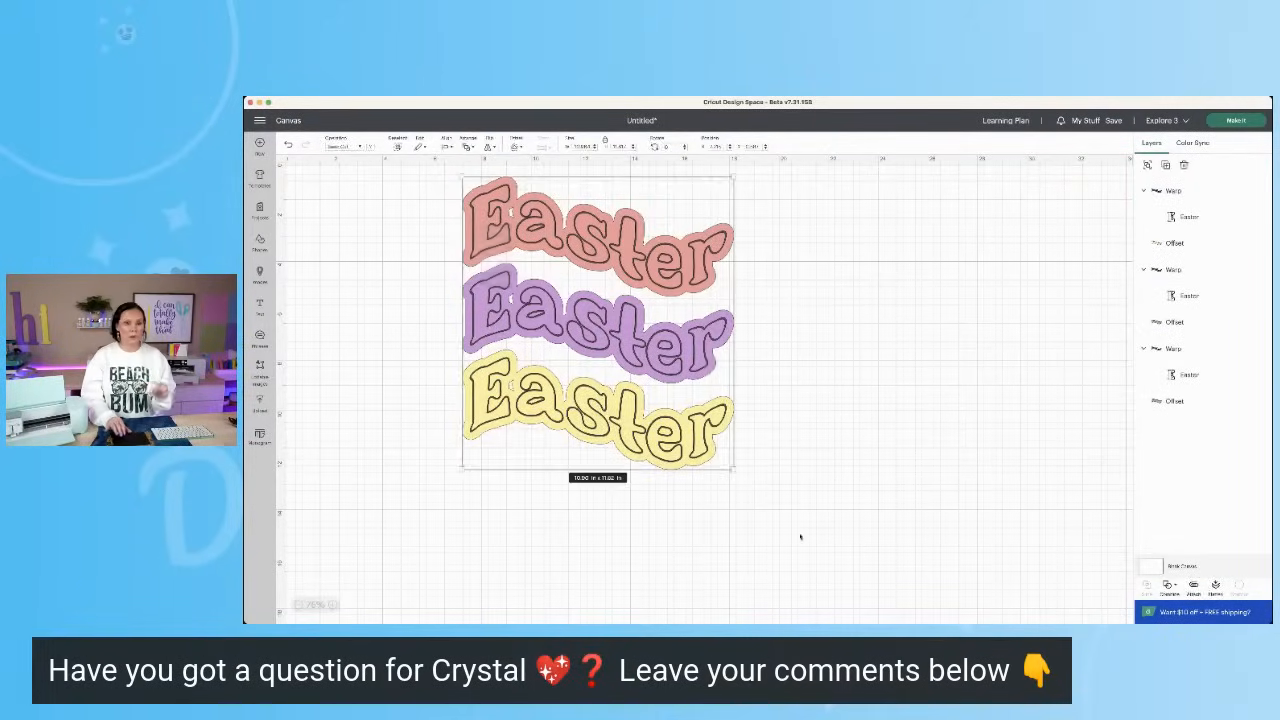
pyautogui.press('Delete')
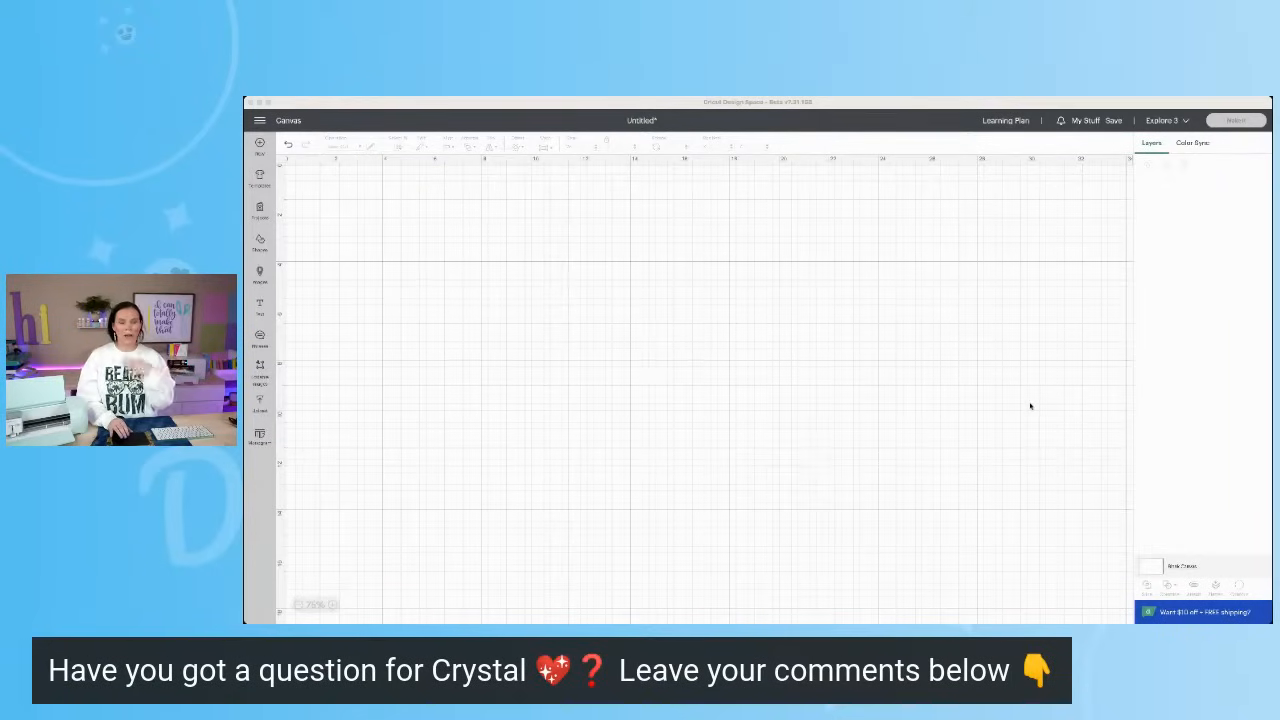
pyautogui.click(975, 395)
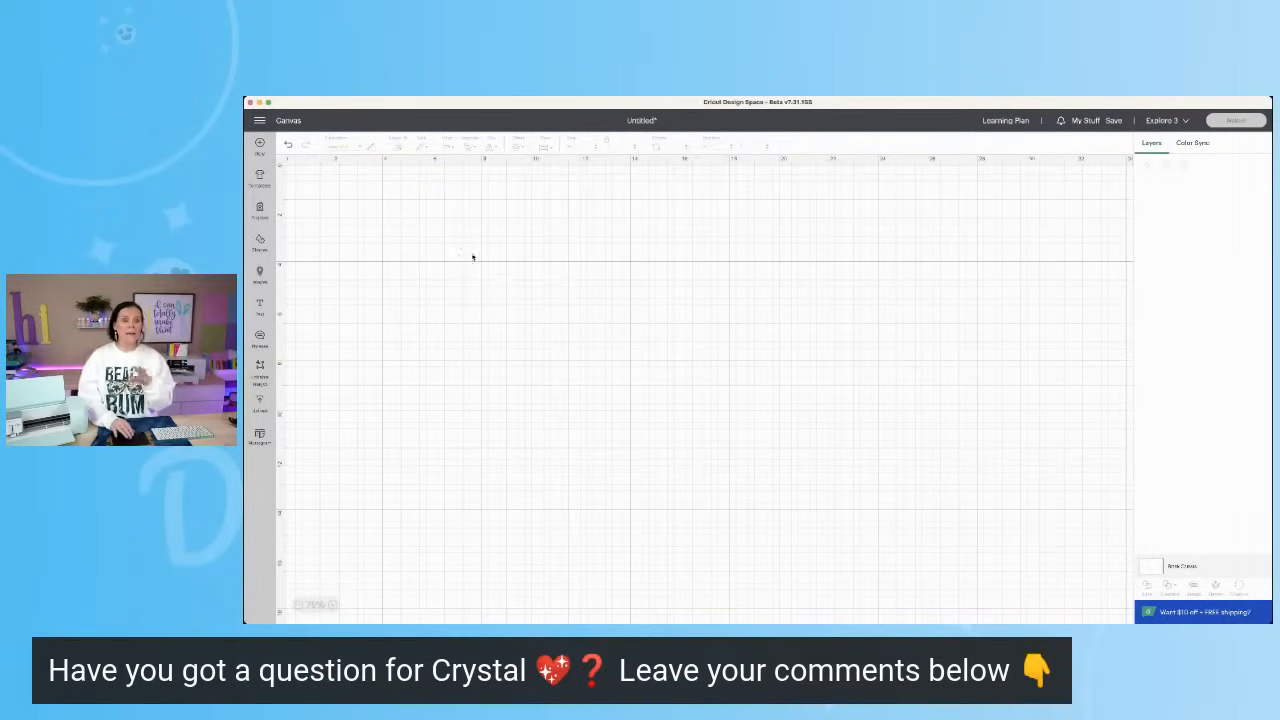
# Step: Add a new text object and set its font to the bookmarked Watermelon Margarita, found by searching for "wat"
pyautogui.click(260, 312)
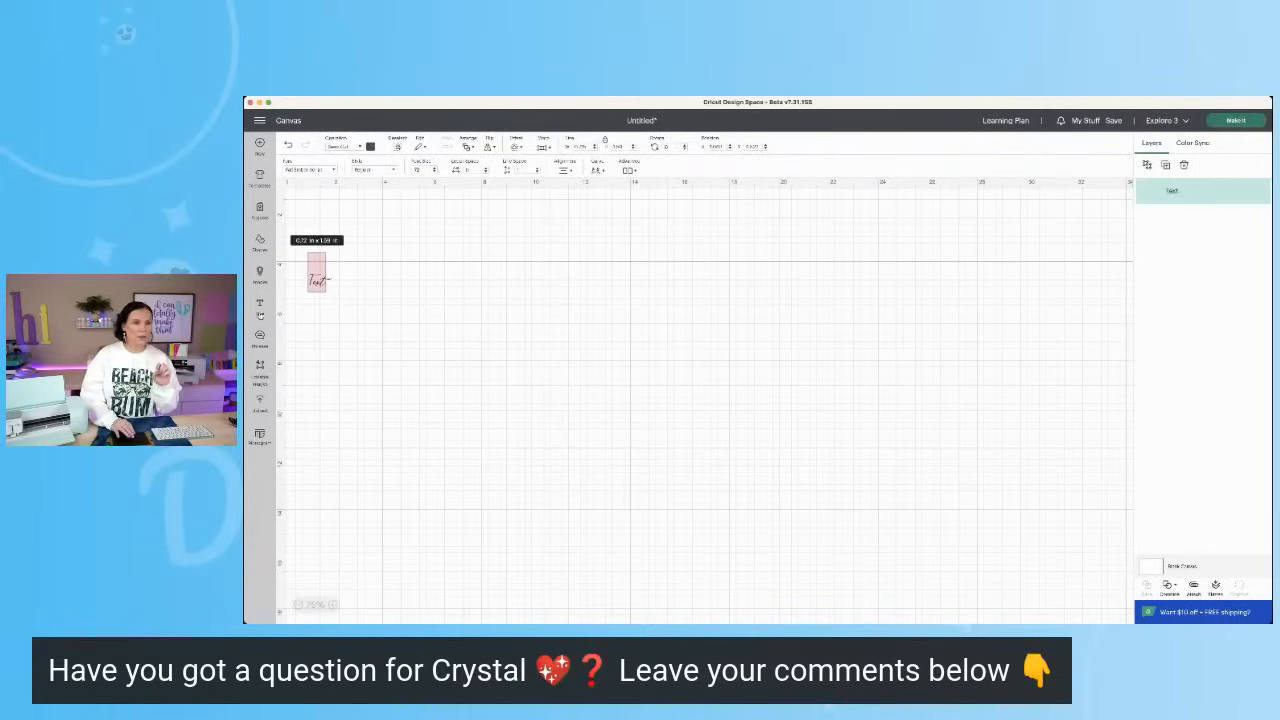
pyautogui.click(321, 172)
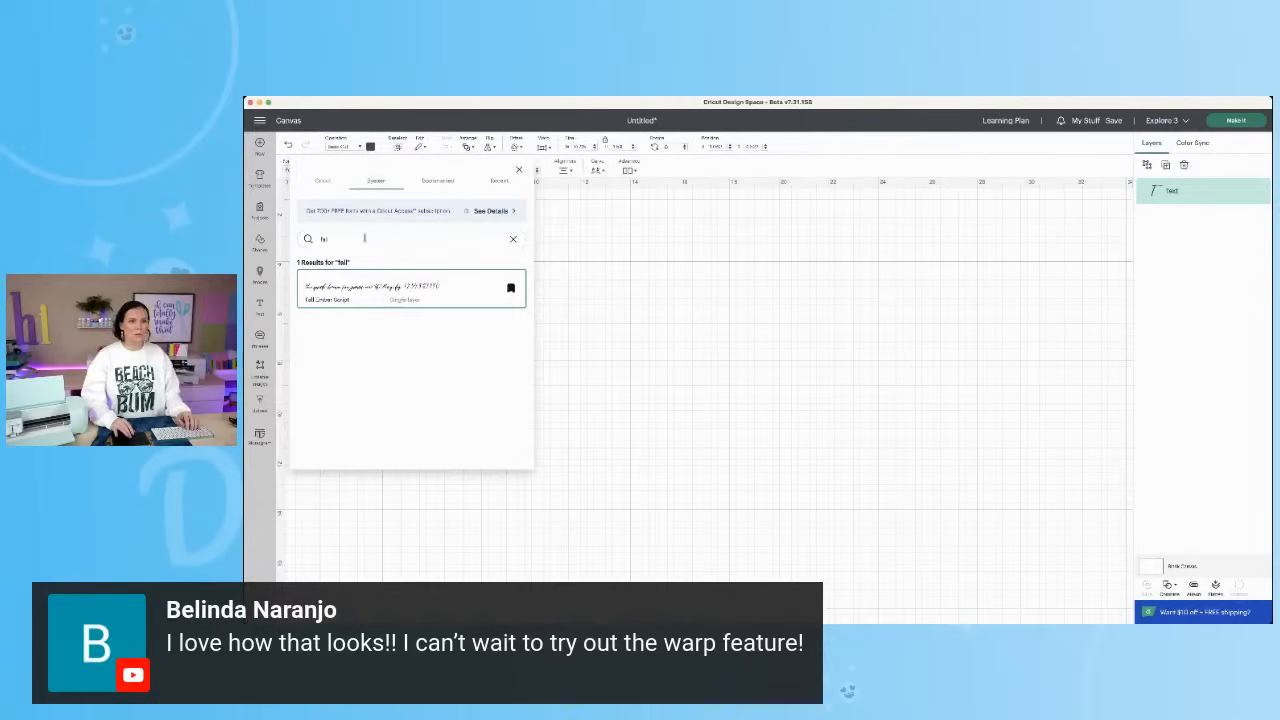
pyautogui.press('BackSpace')
pyautogui.press('BackSpace')
pyautogui.press('BackSpace')
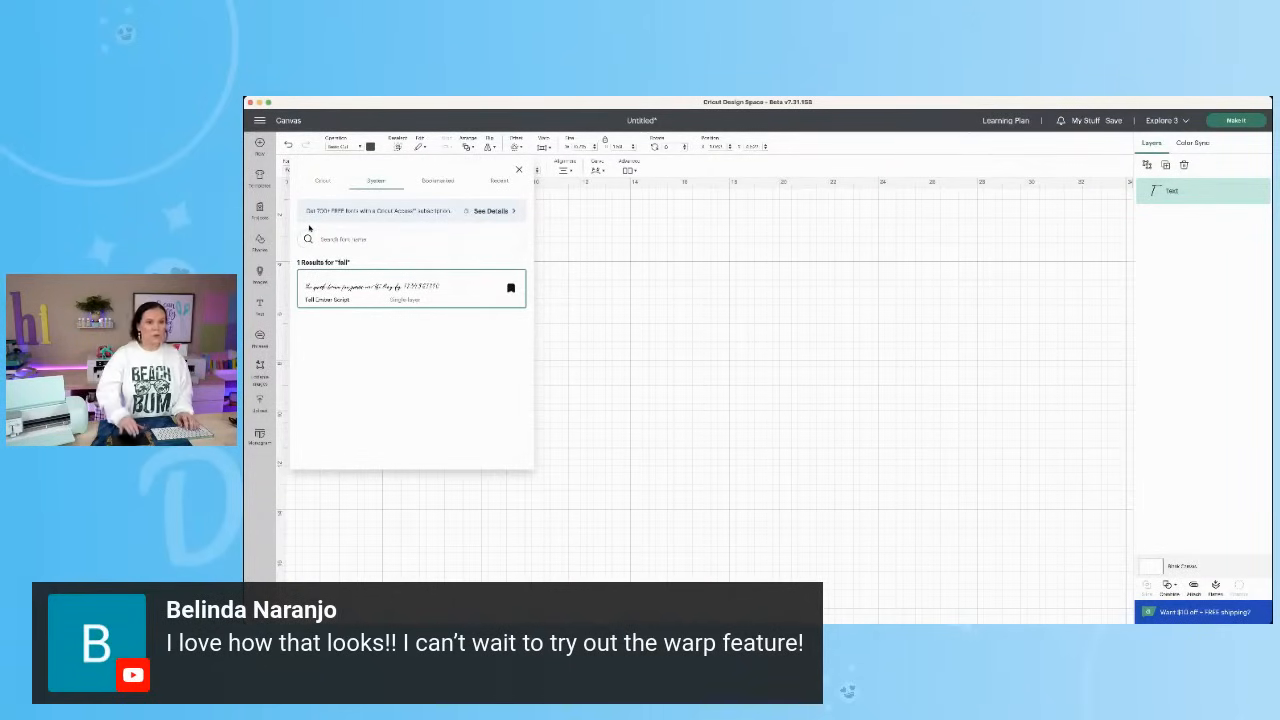
pyautogui.click(439, 180)
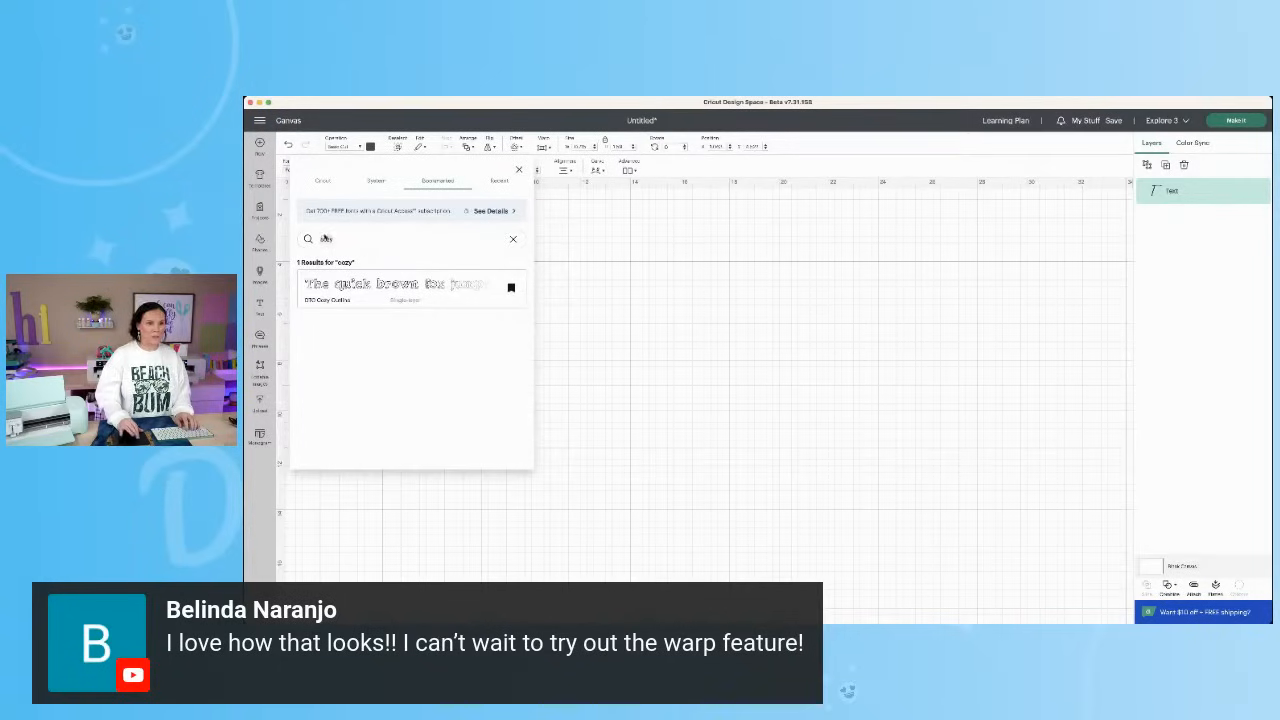
pyautogui.write('t')
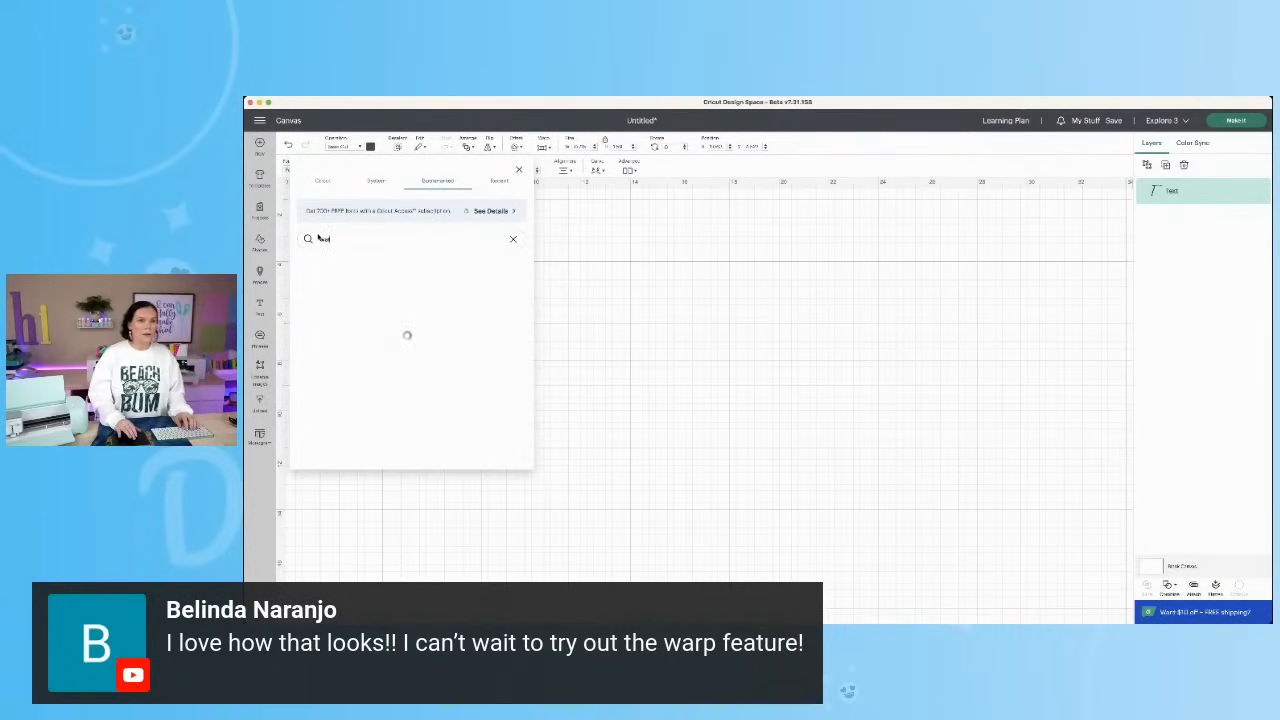
pyautogui.click(354, 284)
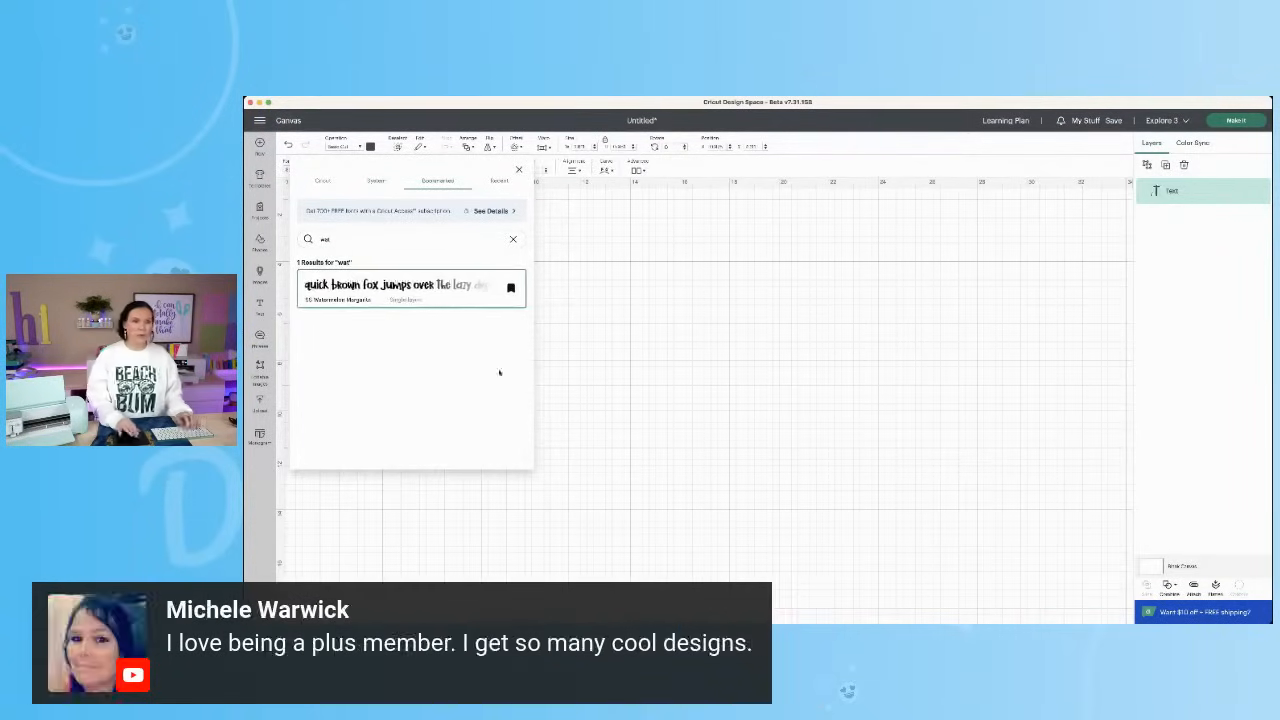
pyautogui.click(717, 343)
# Step: Enlarge the placeholder text to about 10.3 in wide, move it to the middle of the canvas, and change its wording to "Beach"
pyautogui.click(312, 289)
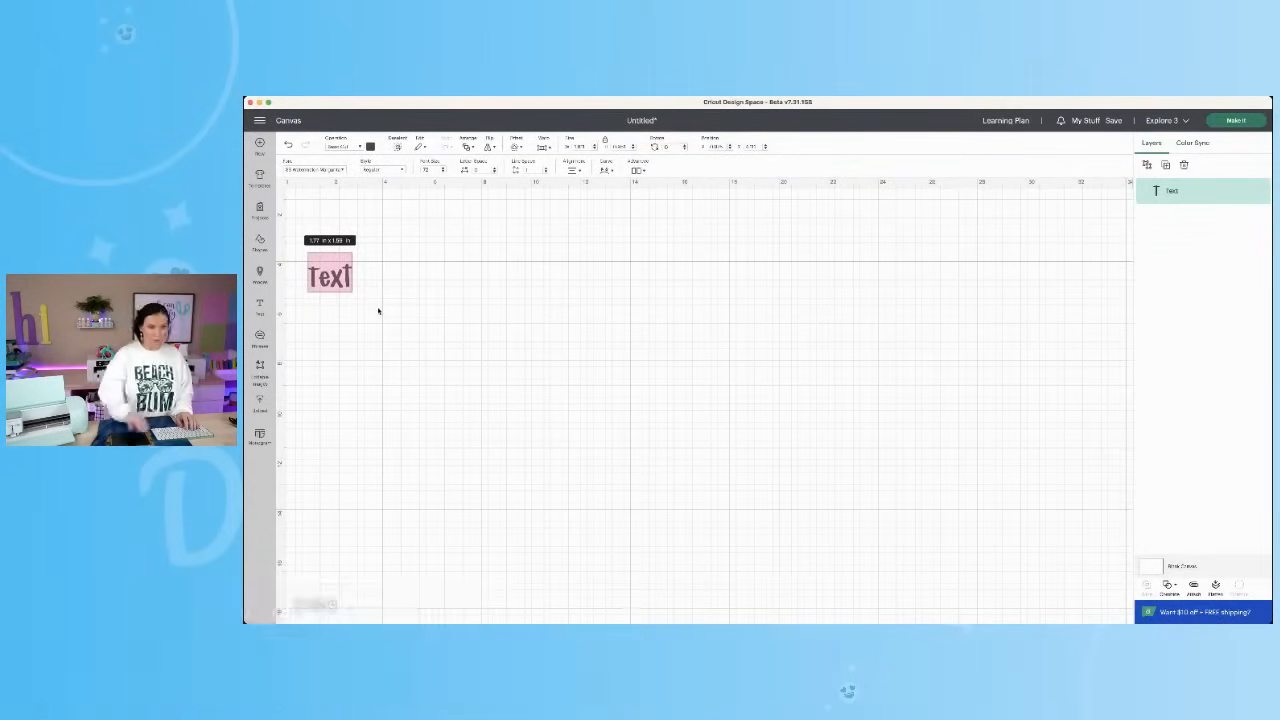
pyautogui.moveTo(355, 290); pyautogui.dragTo(560, 400)
pyautogui.moveTo(480, 358); pyautogui.dragTo(757, 338)
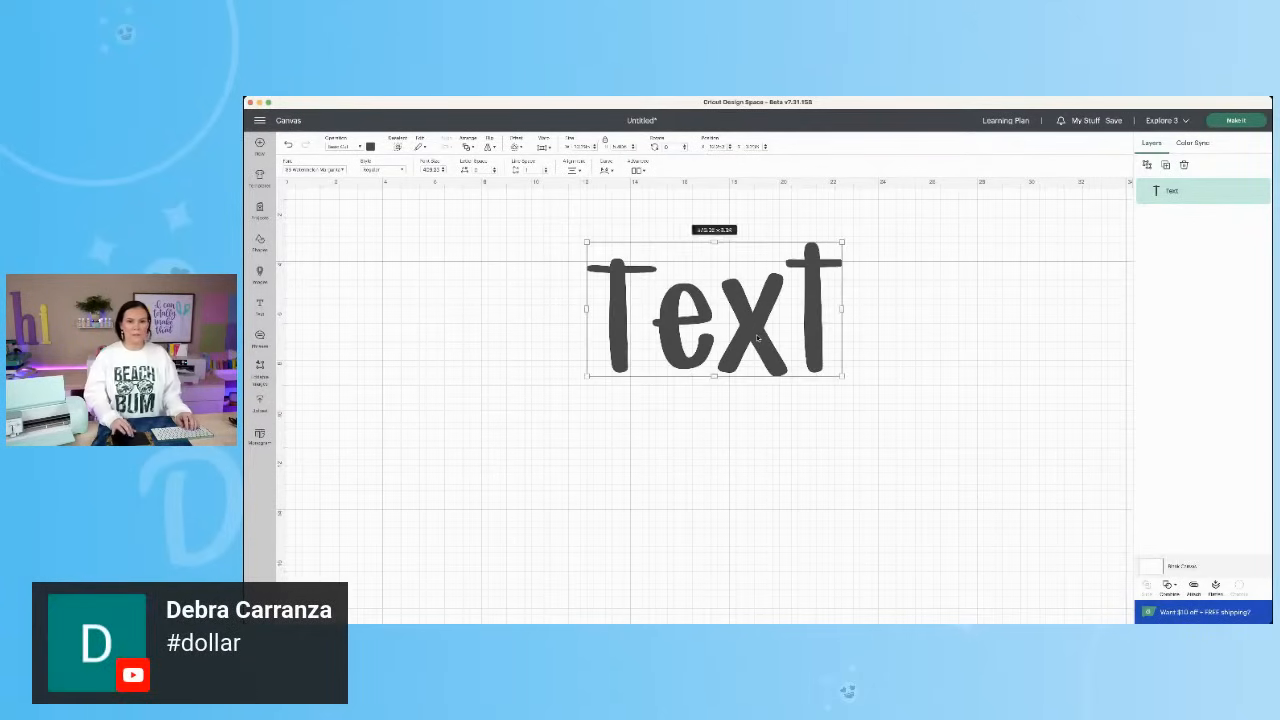
pyautogui.doubleClick(757, 338)
pyautogui.write('Beach')
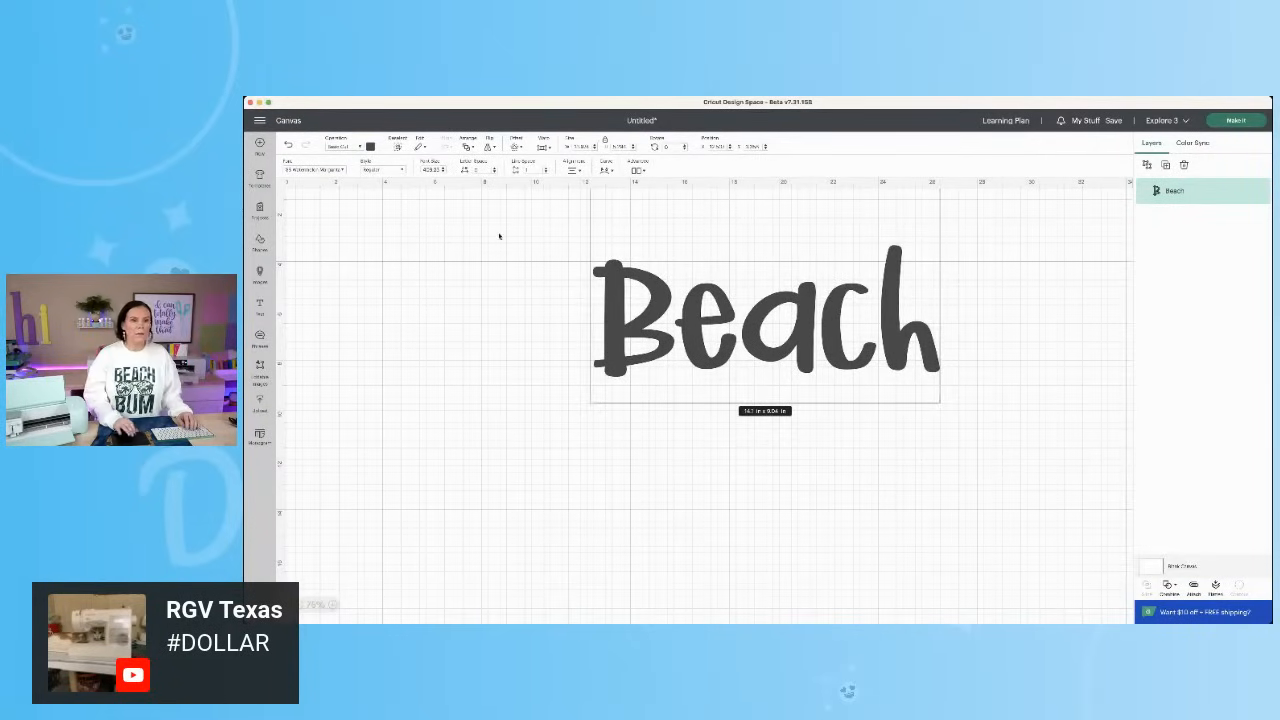
# Step: Warp the "Beach" text with the first, upward-arching warp style
pyautogui.click(549, 148)
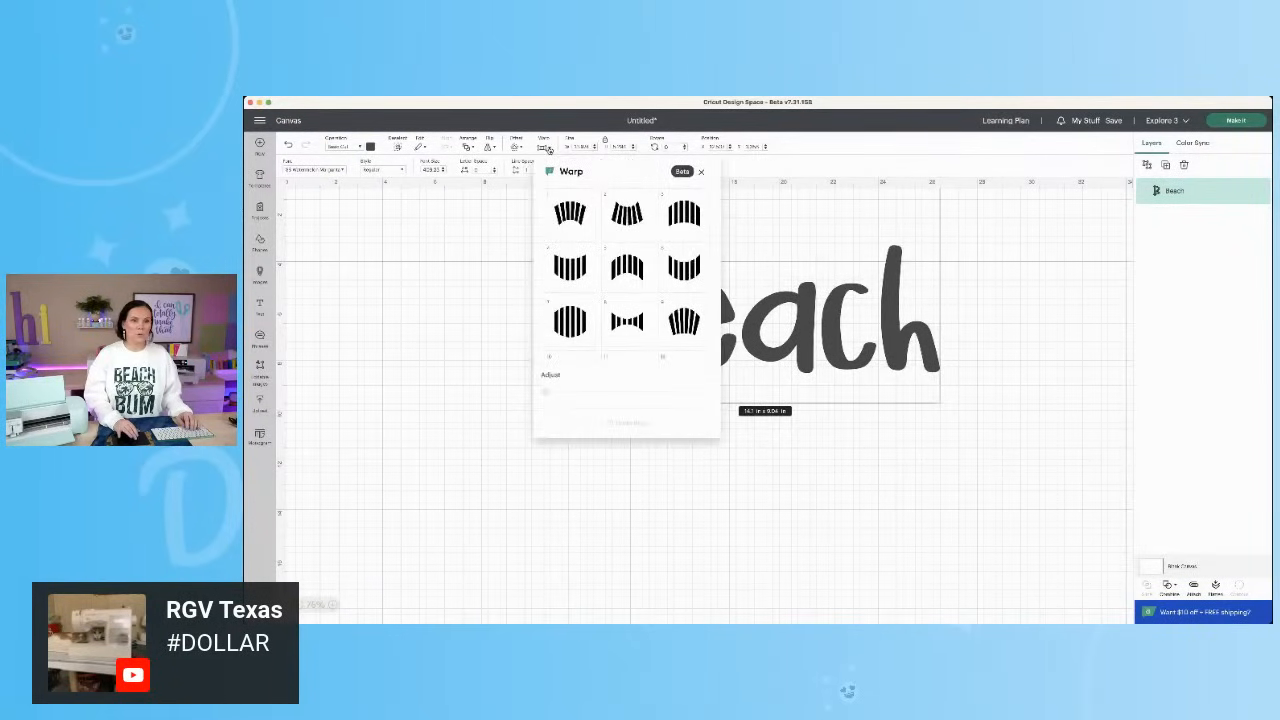
pyautogui.click(570, 211)
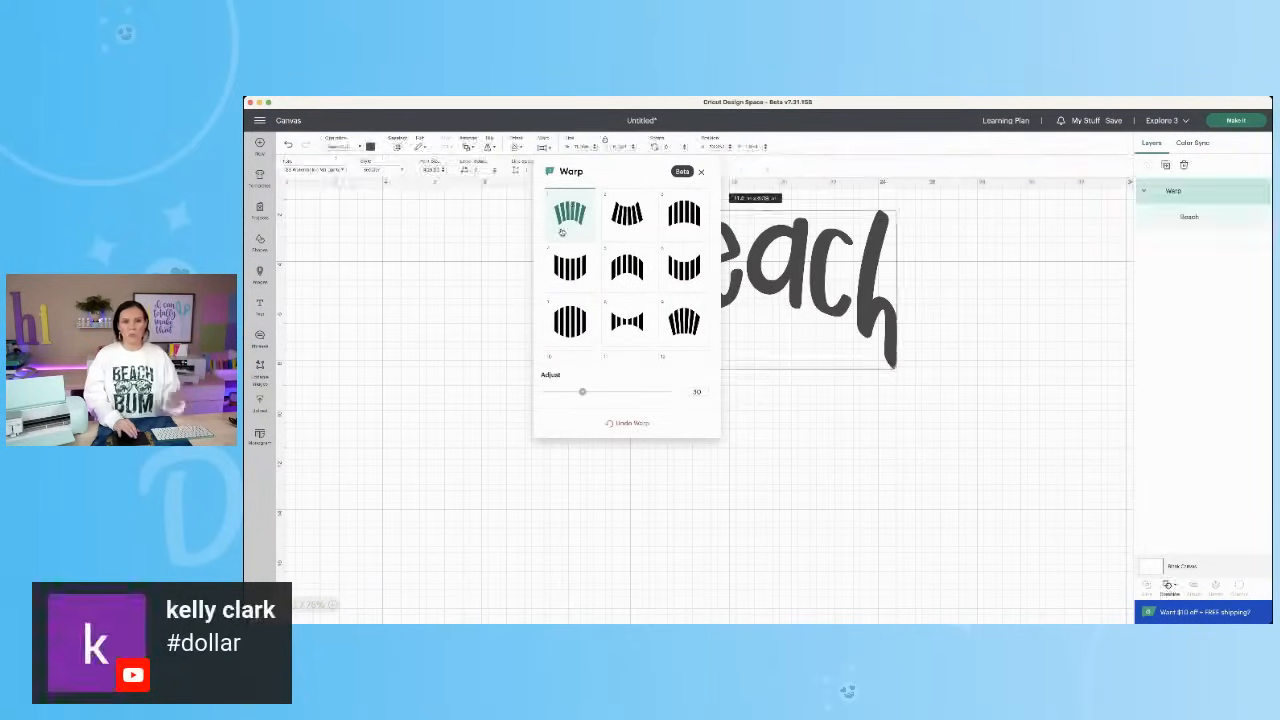
pyautogui.click(837, 401)
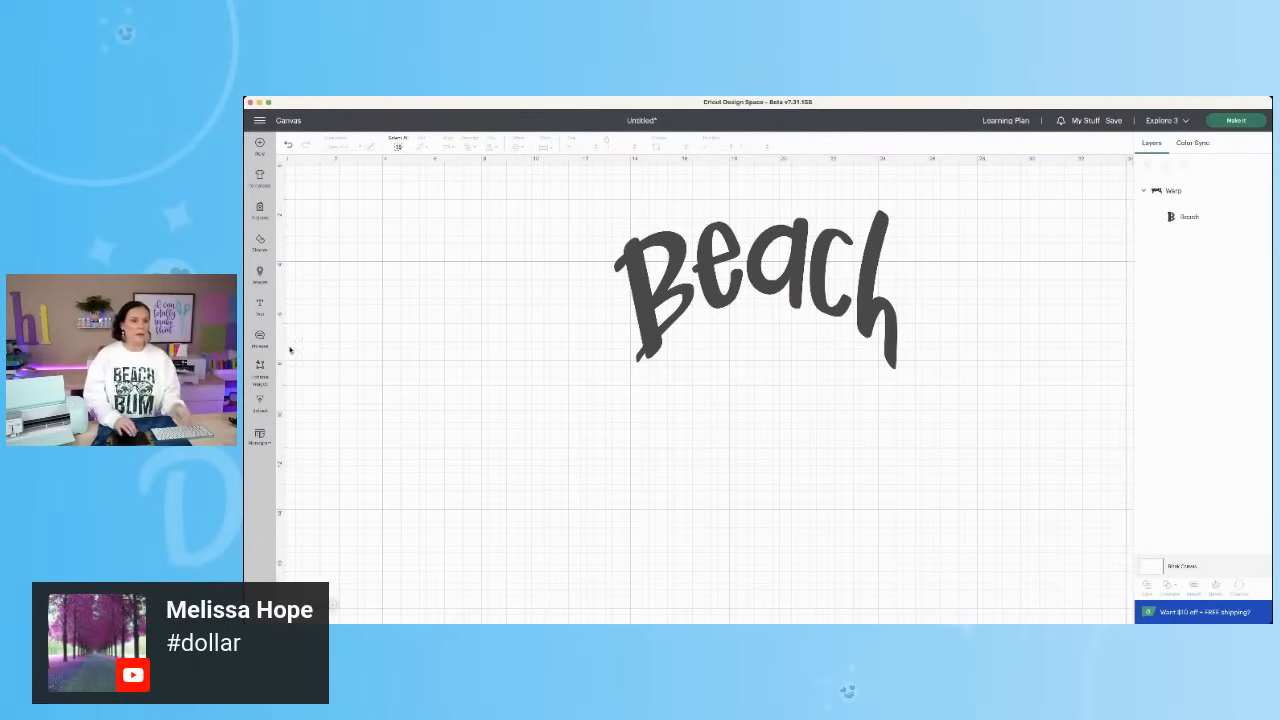
# Step: Add a separate "Vibes" text and warp it with the style that bulges outward at top and bottom
pyautogui.click(259, 306)
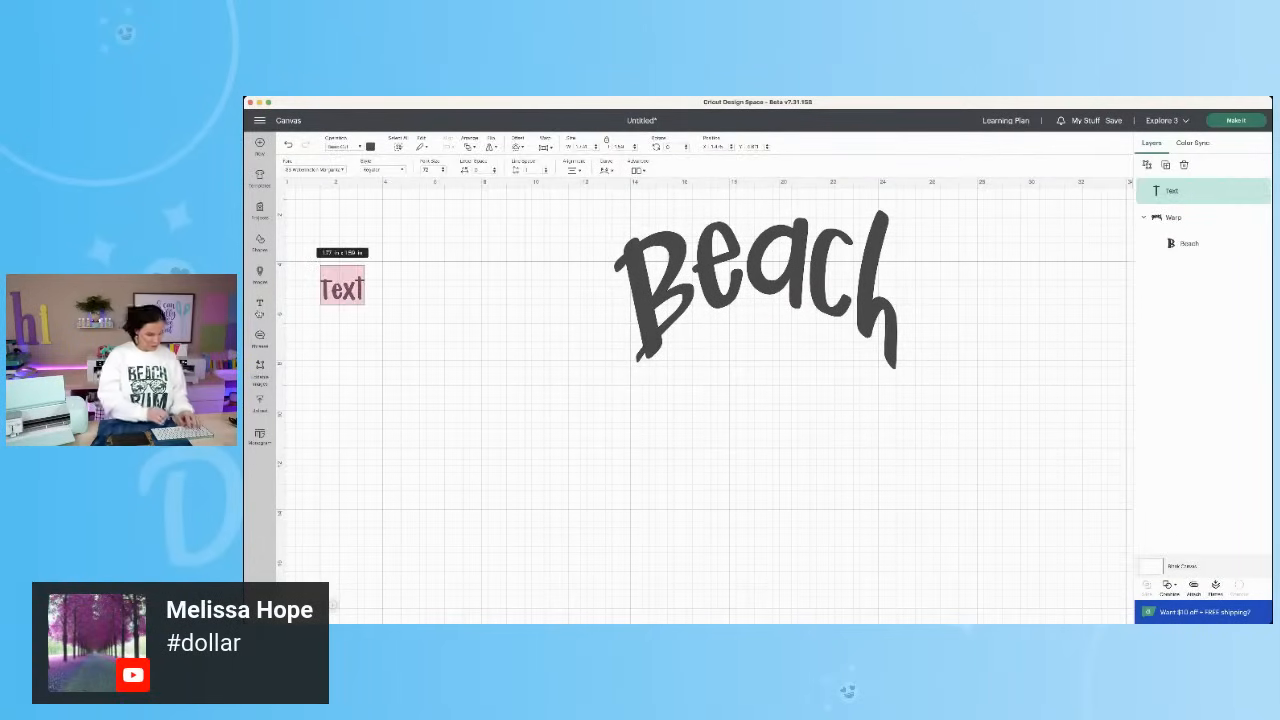
pyautogui.write('Vibes')
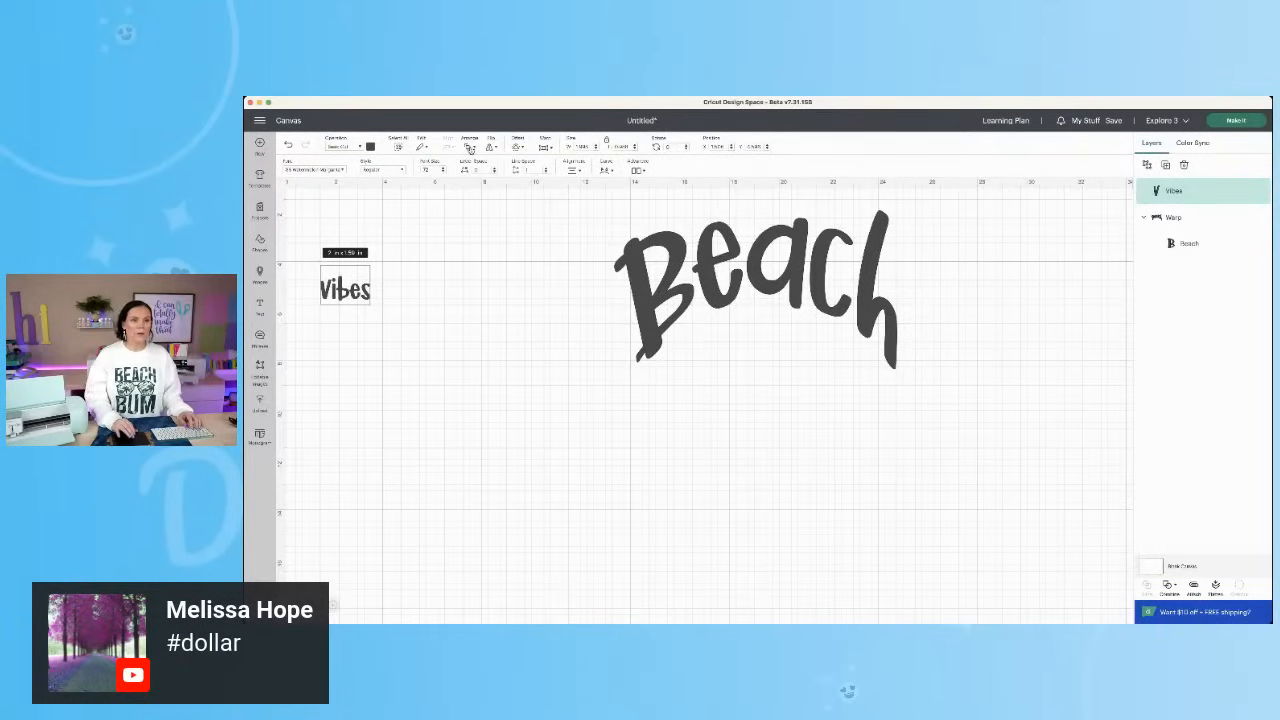
pyautogui.click(543, 147)
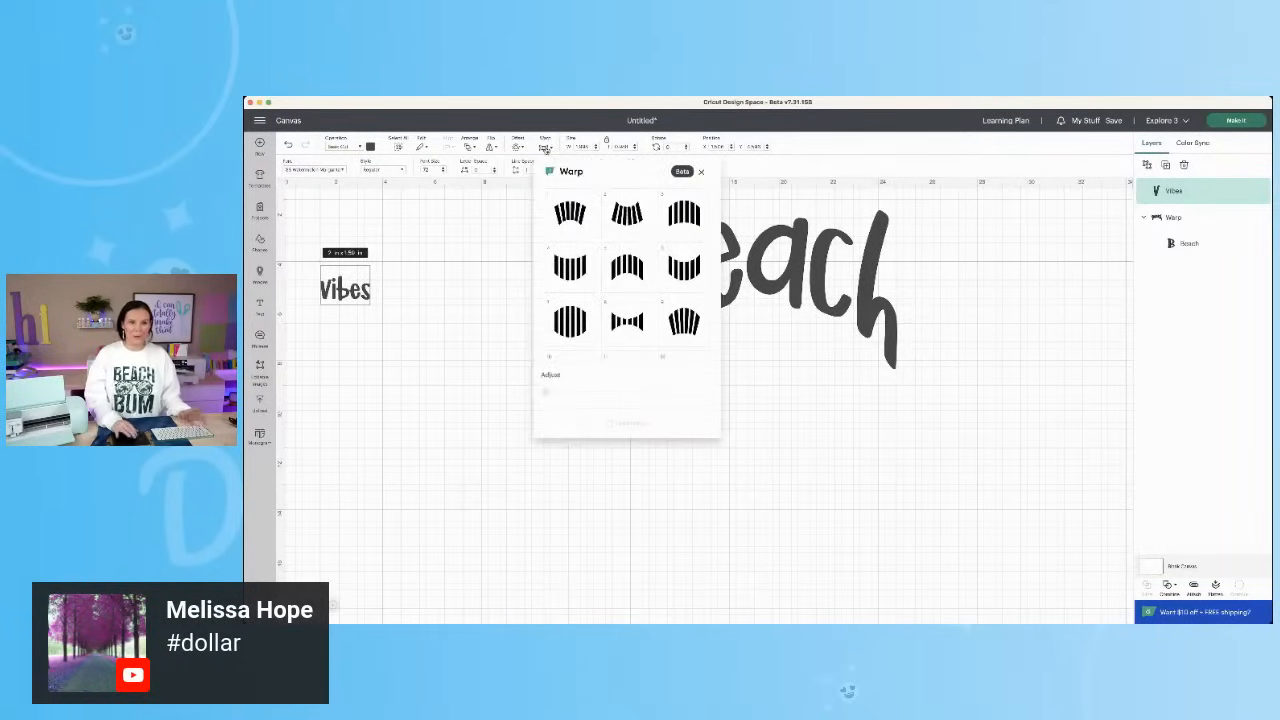
pyautogui.click(570, 320)
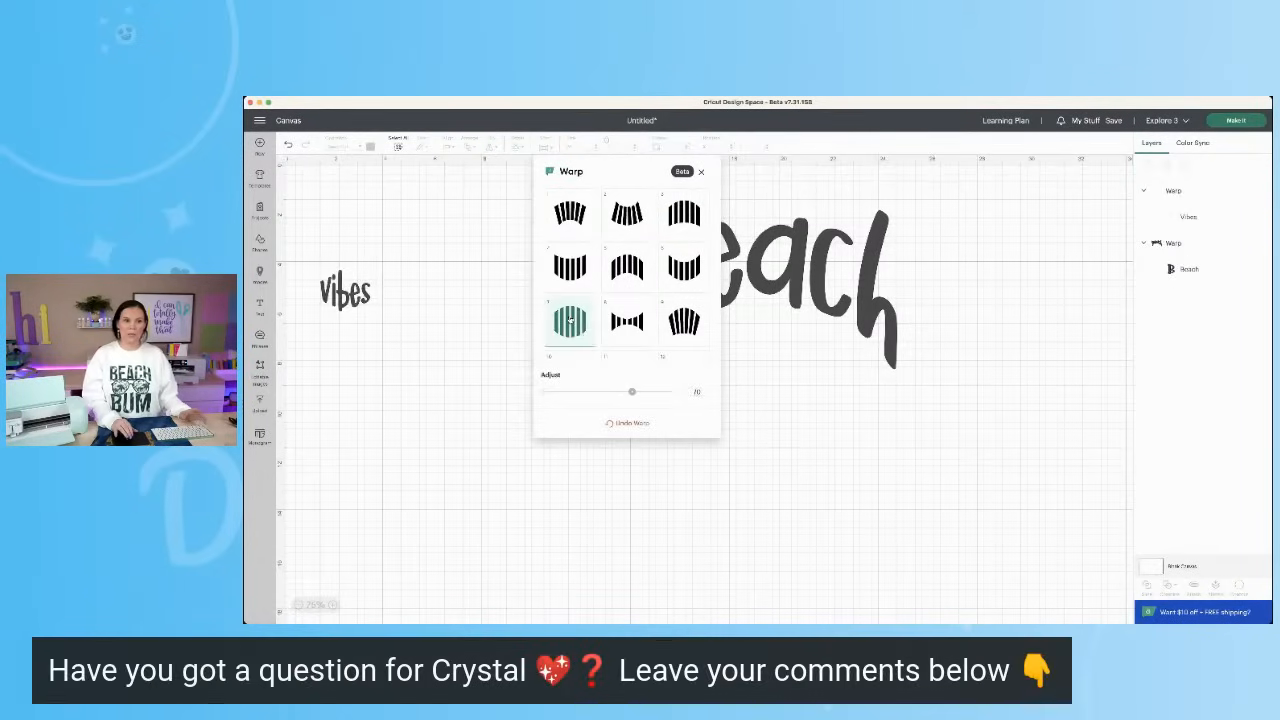
# Step: Position the warped "Vibes" text beneath "Beach" and enlarge it proportionally to about 9.7 in wide
pyautogui.click(345, 290)
pyautogui.moveTo(345, 290); pyautogui.dragTo(802, 380)
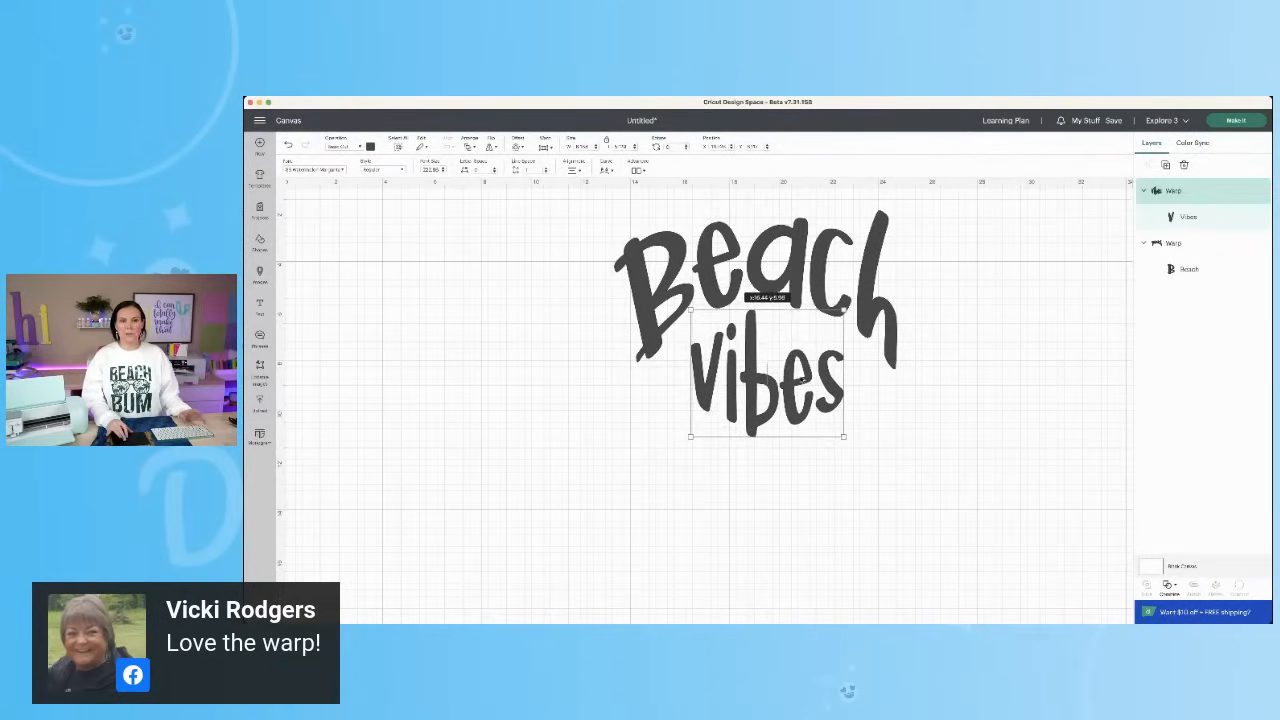
pyautogui.moveTo(845, 437); pyautogui.dragTo(875, 467)
pyautogui.moveTo(838, 414); pyautogui.dragTo(818, 405)
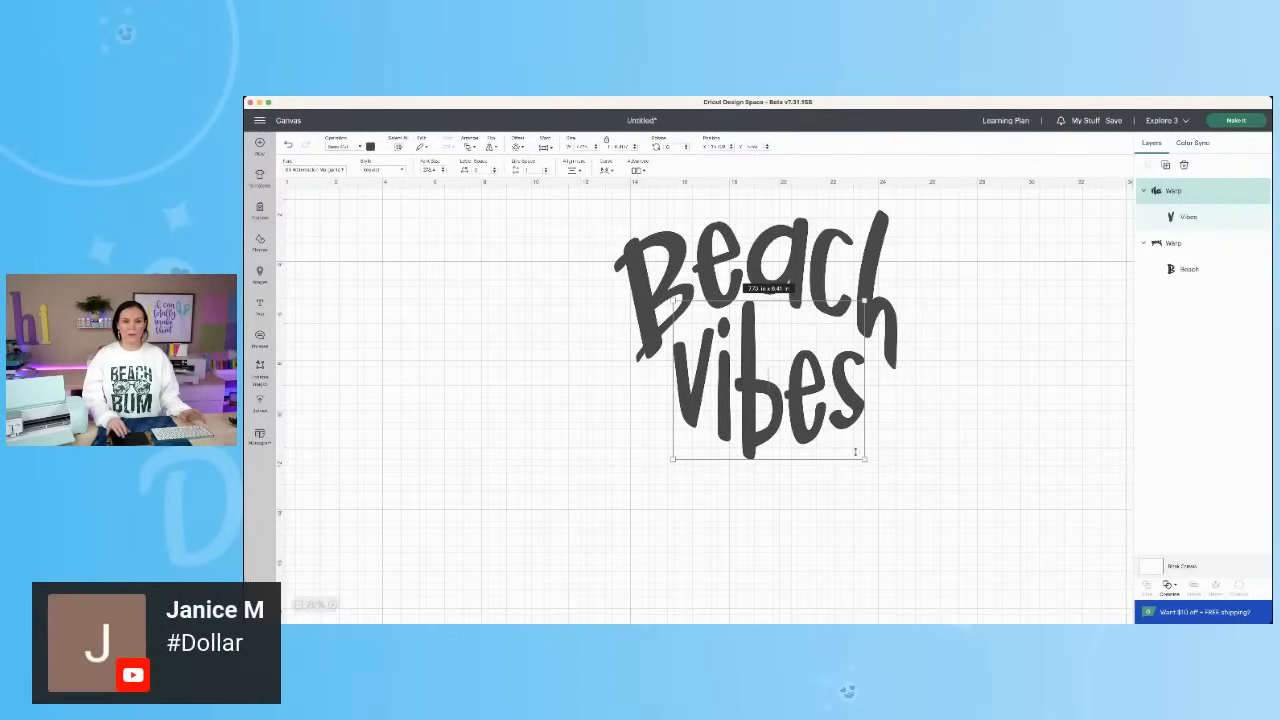
pyautogui.moveTo(865, 459); pyautogui.dragTo(884, 498)
pyautogui.moveTo(808, 444)
pyautogui.mouseDown()
pyautogui.moveTo(776, 446)
pyautogui.moveTo(789, 451)
pyautogui.mouseUp()
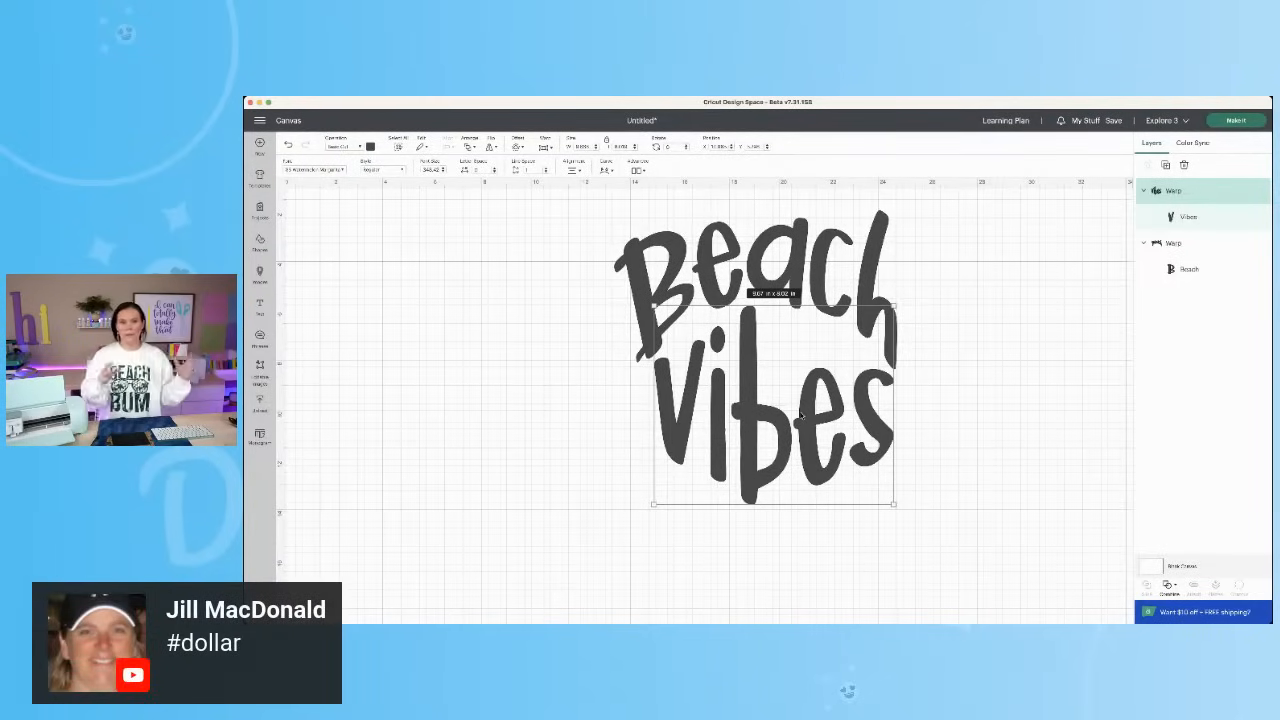
# Step: Delete the warped "Beach" and "Vibes" texts from the canvas
pyautogui.click(771, 265)
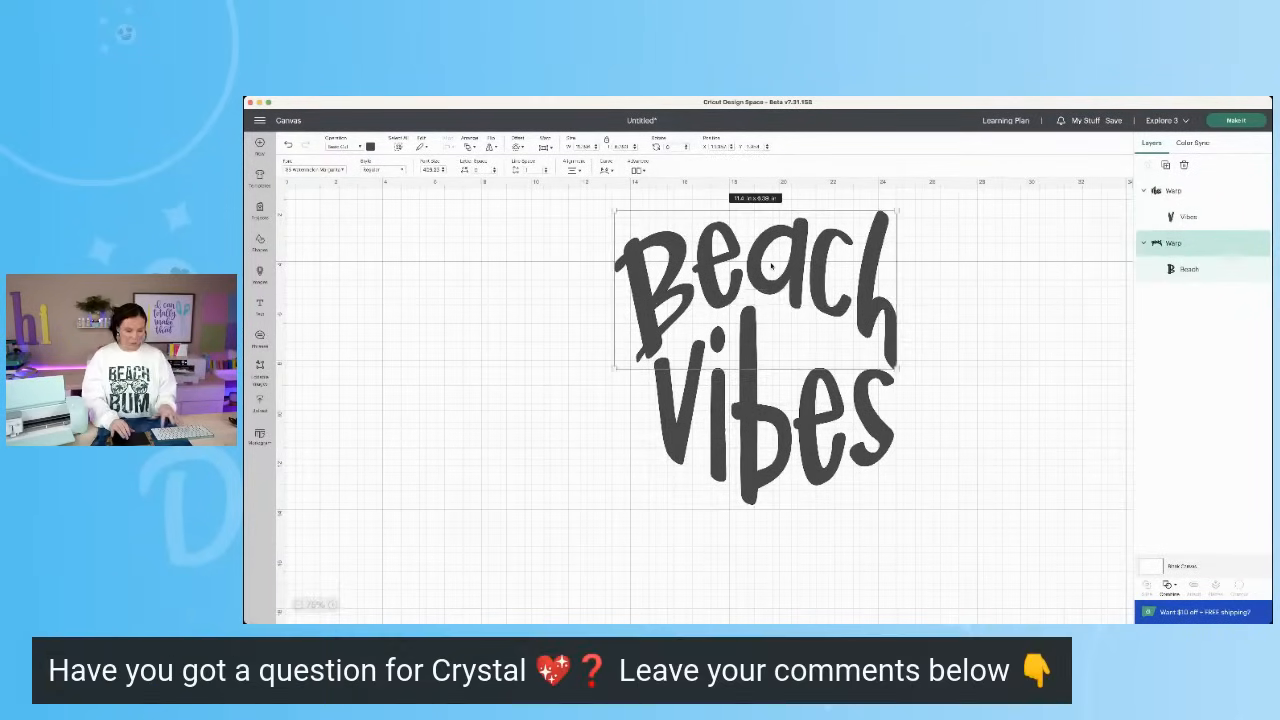
pyautogui.press('Delete')
pyautogui.click(777, 415)
pyautogui.press('Delete')
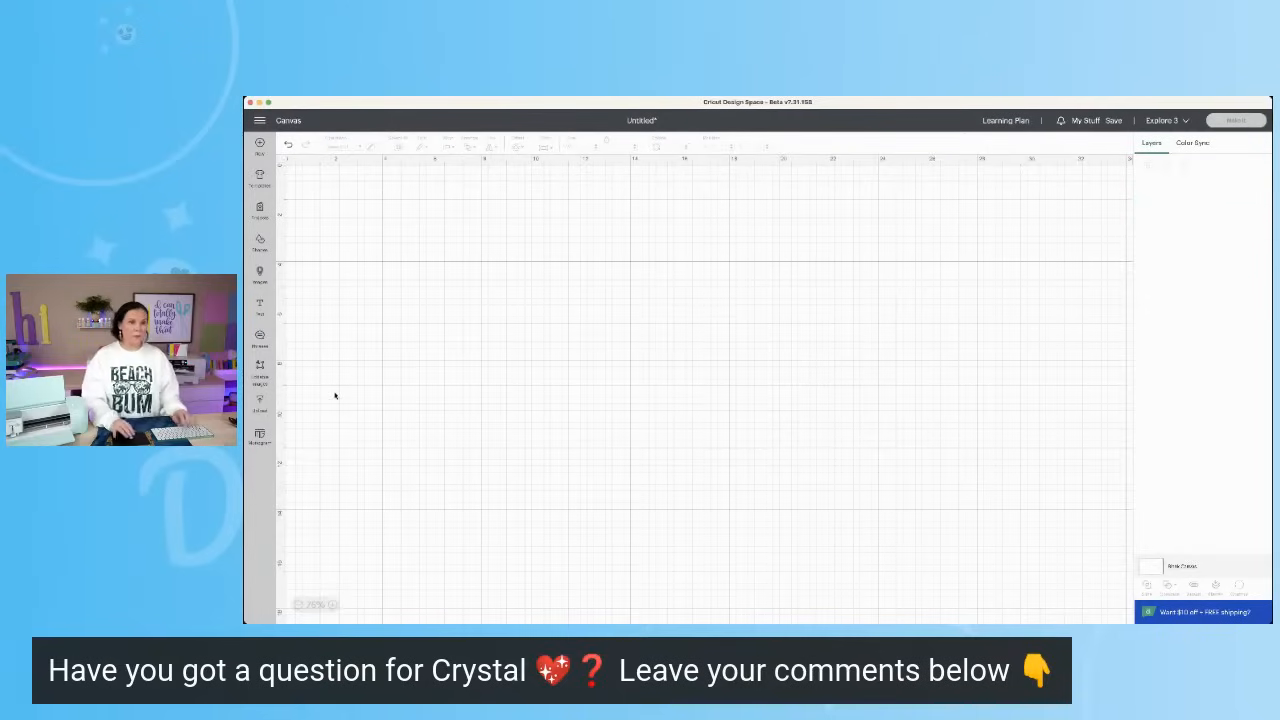
# Step: Add a "USA" text object, enlarge it to about 9 in wide, and place it near the middle of the canvas
pyautogui.click(259, 305)
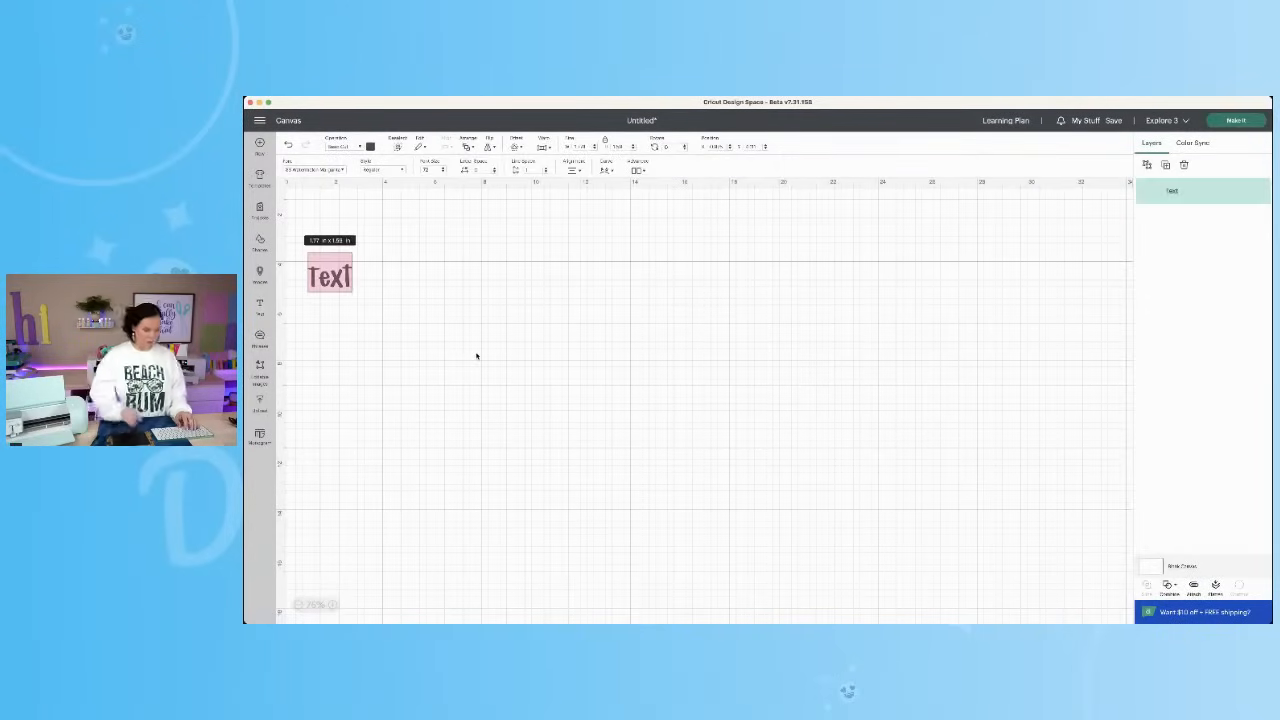
pyautogui.write('USA')
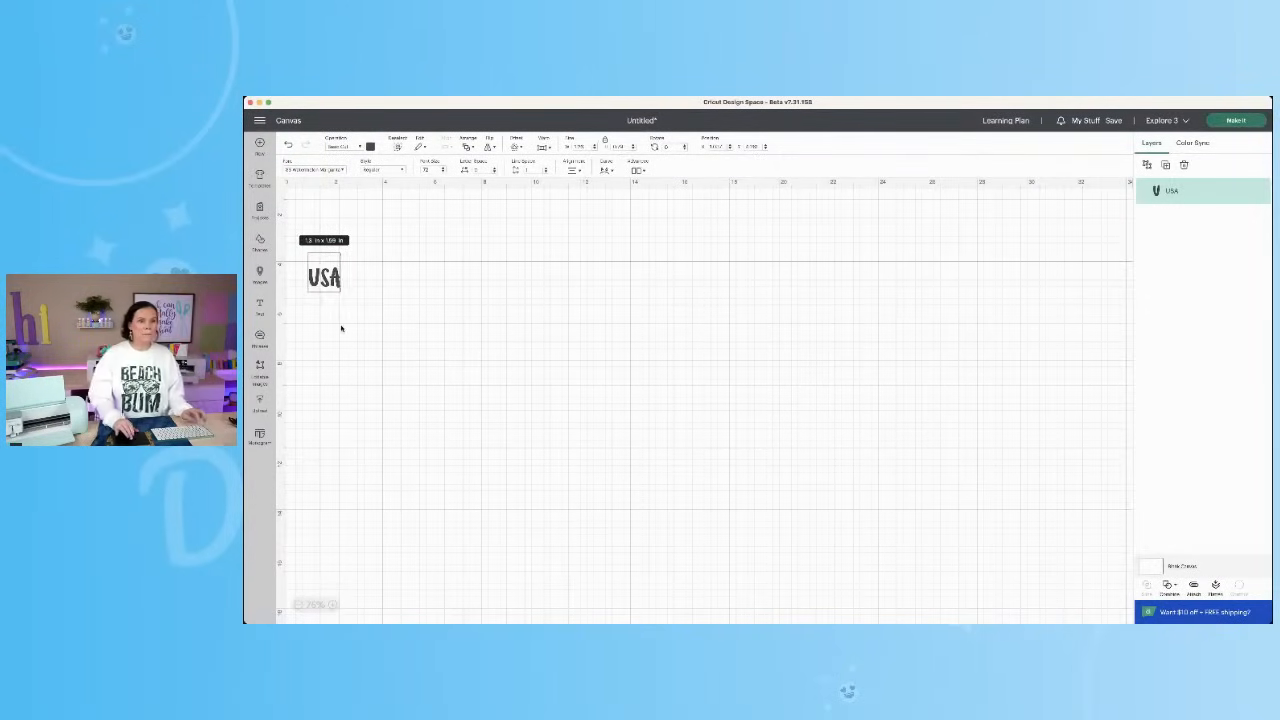
pyautogui.press('Escape')
pyautogui.moveTo(342, 290); pyautogui.dragTo(534, 408)
pyautogui.moveTo(456, 342); pyautogui.dragTo(829, 400)
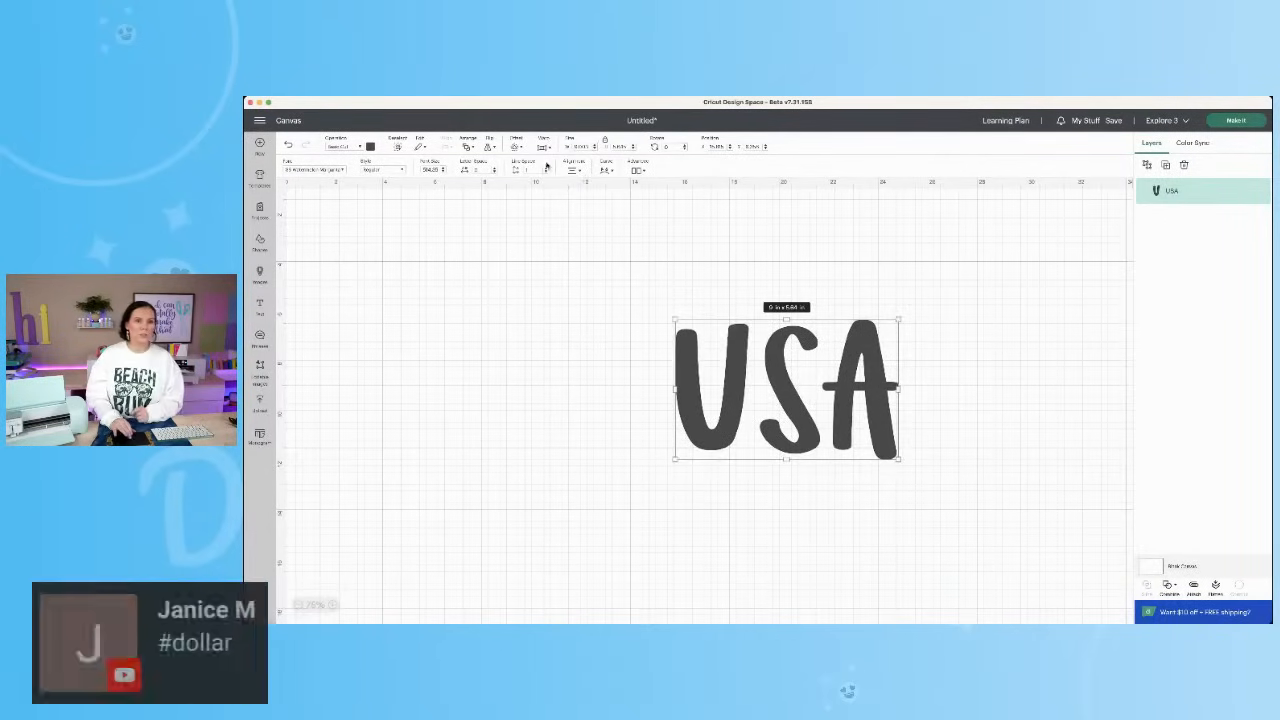
# Step: Warp "USA" with the style that bulges outward at top and bottom, and raise its adjustment to 95
pyautogui.click(545, 147)
pyautogui.click(583, 316)
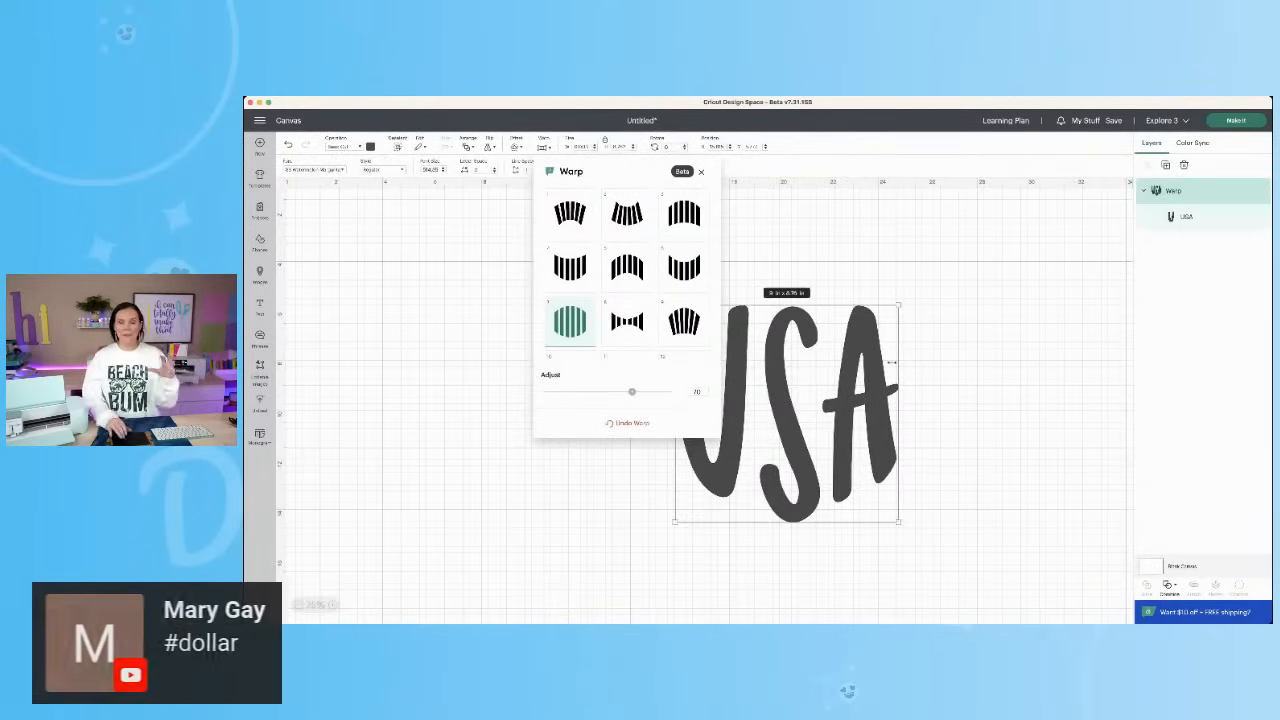
pyautogui.moveTo(855, 401); pyautogui.dragTo(960, 391)
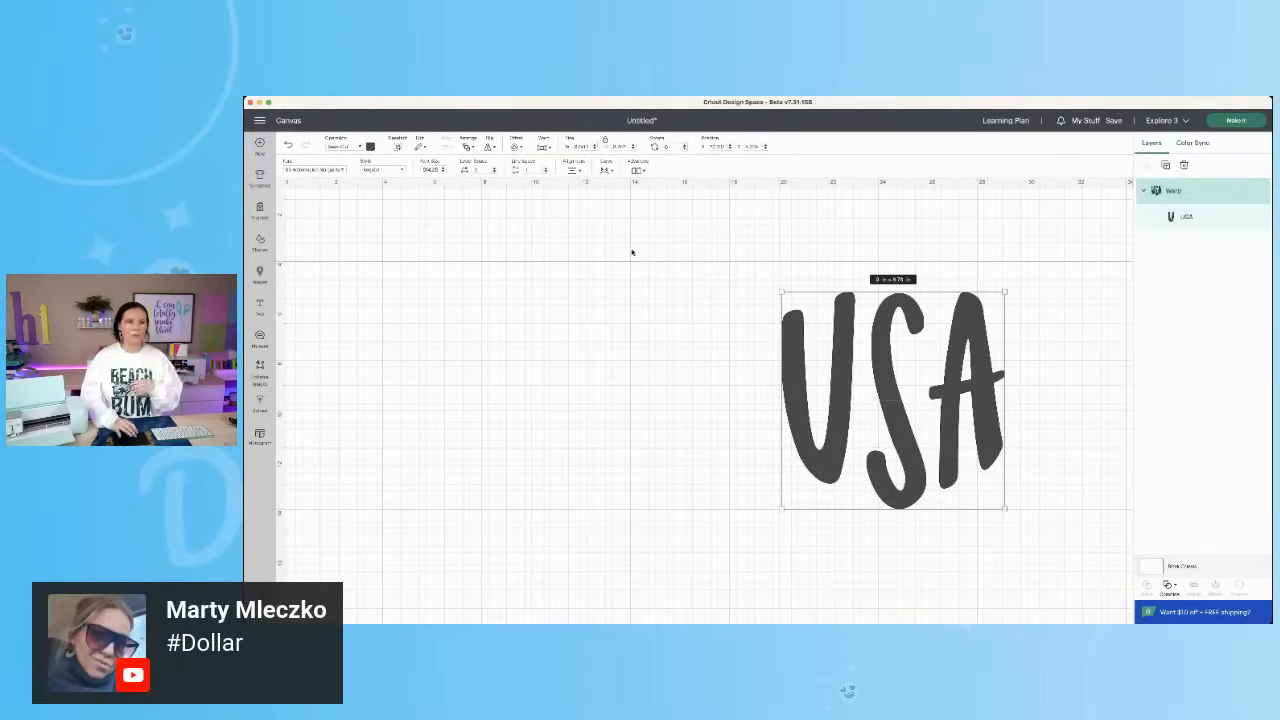
pyautogui.click(542, 150)
pyautogui.moveTo(631, 391); pyautogui.dragTo(663, 414)
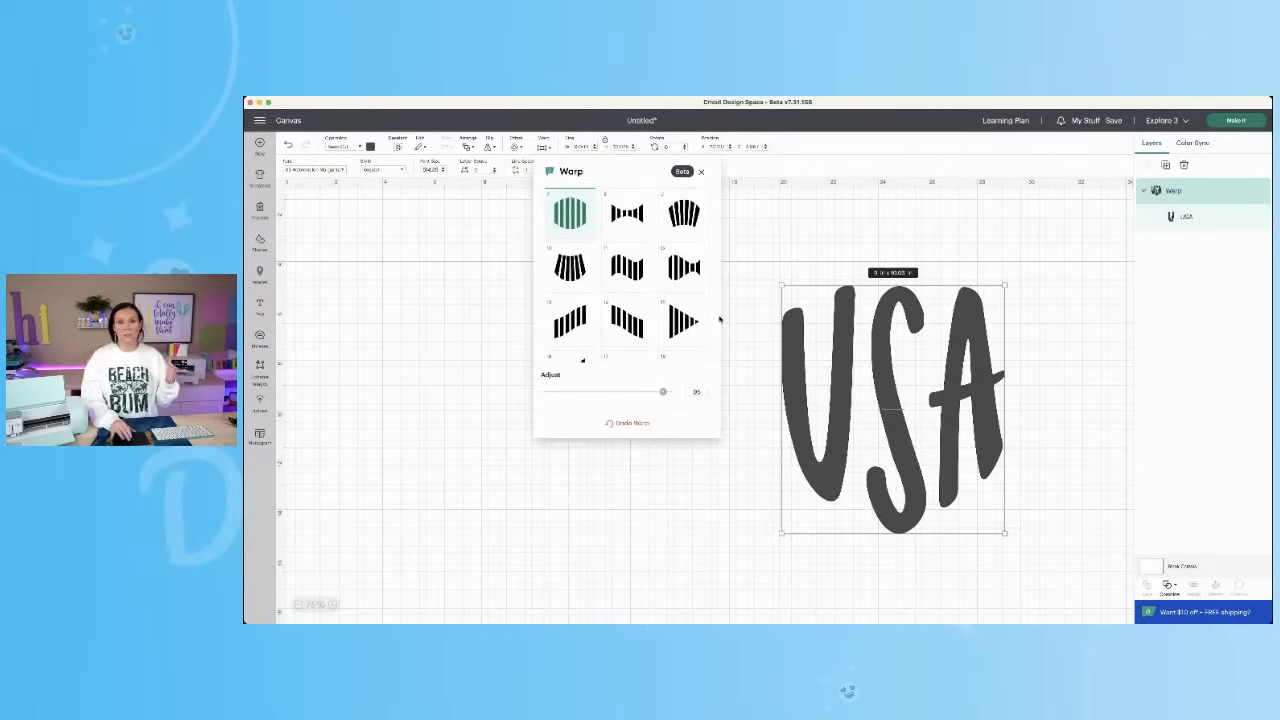
# Step: Try warp styles 12, 14 and 20 on the "USA" text, and delete it from the canvas
pyautogui.click(684, 267)
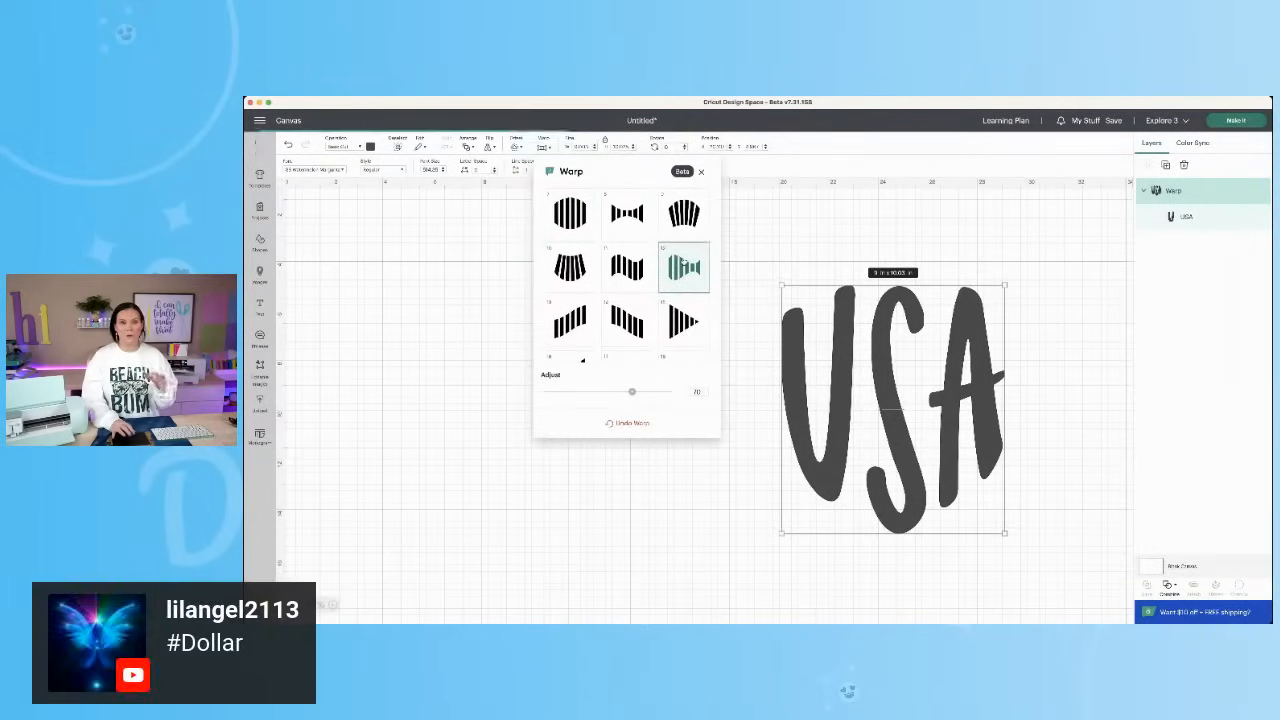
pyautogui.click(632, 320)
pyautogui.scroll(-3, 666, 338)
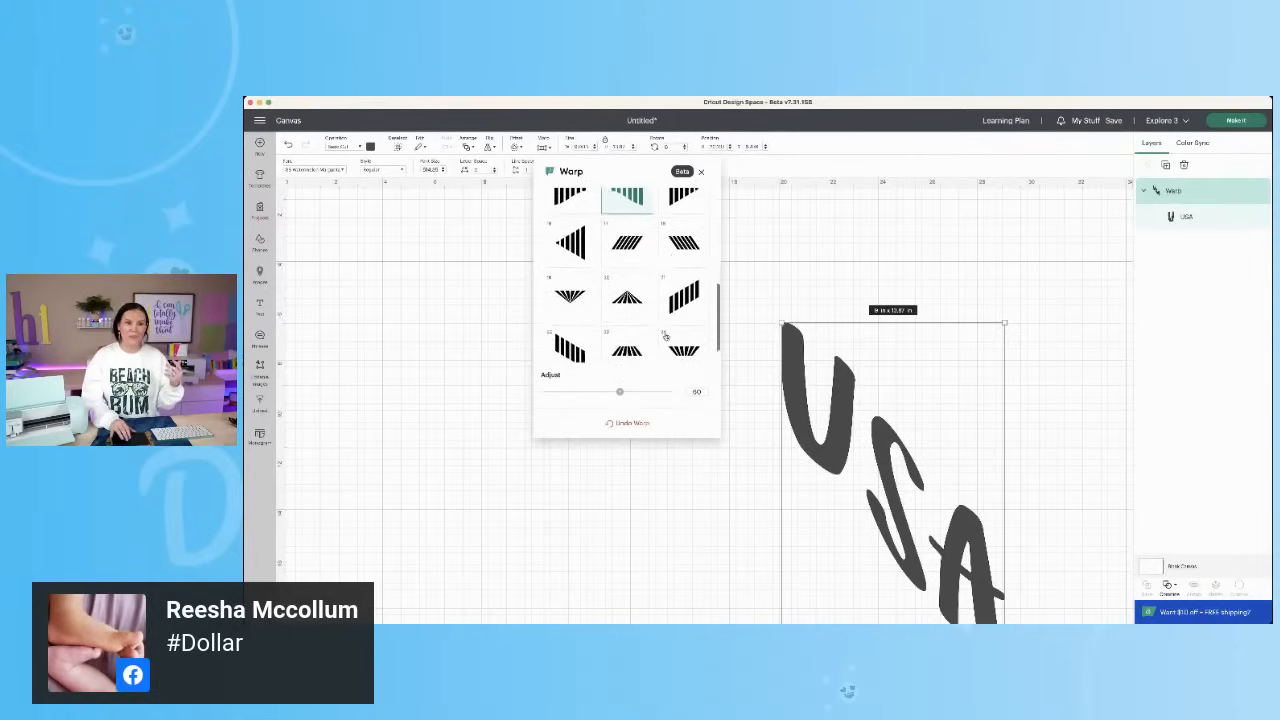
pyautogui.click(627, 300)
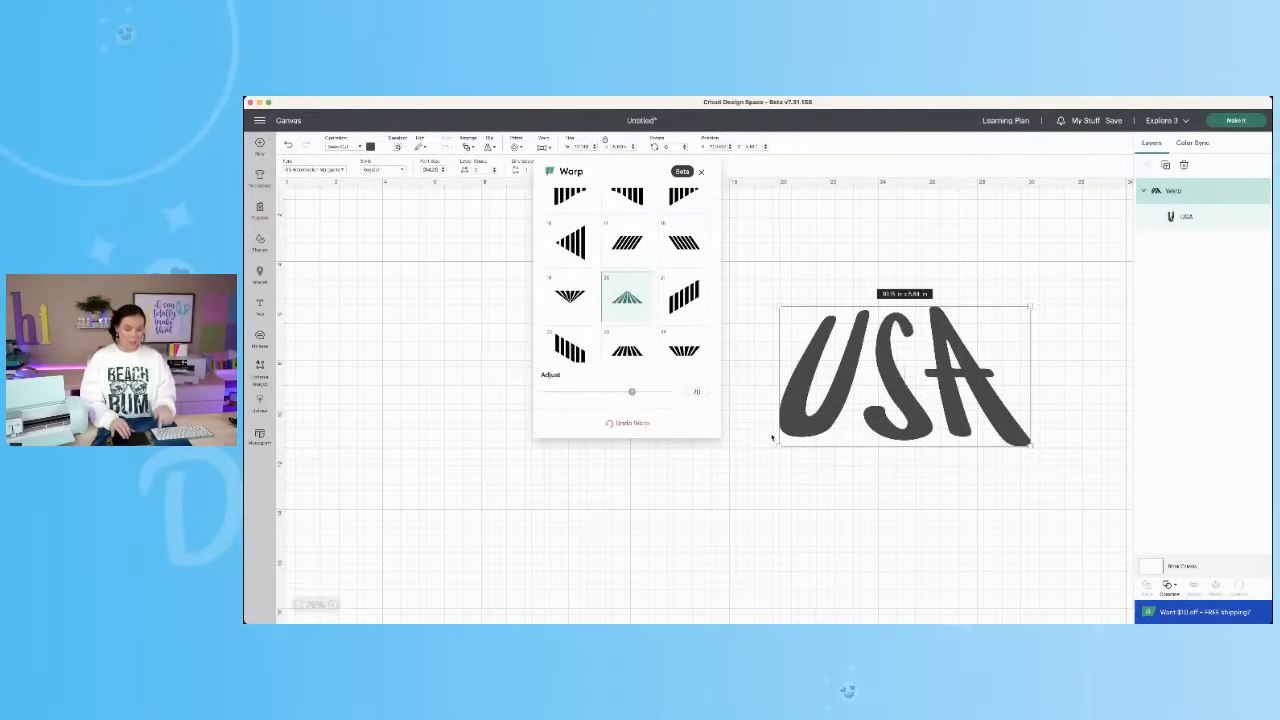
pyautogui.press('Delete')
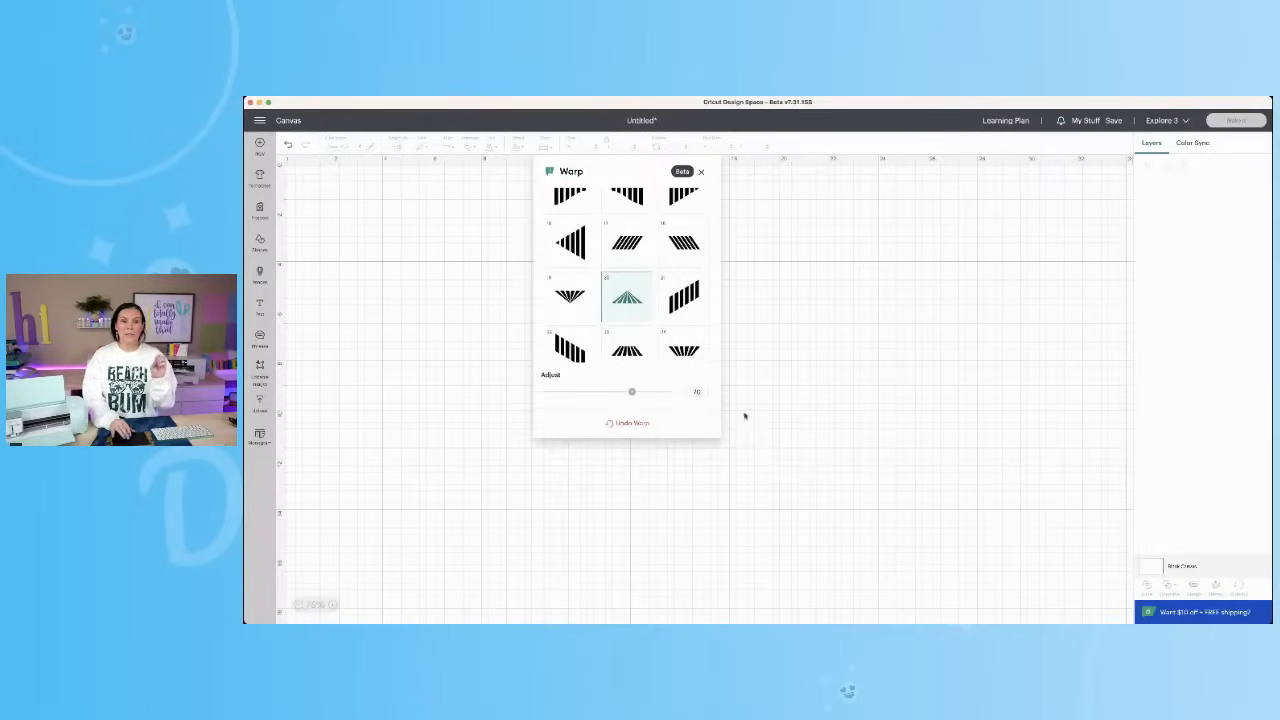
pyautogui.click(744, 415)
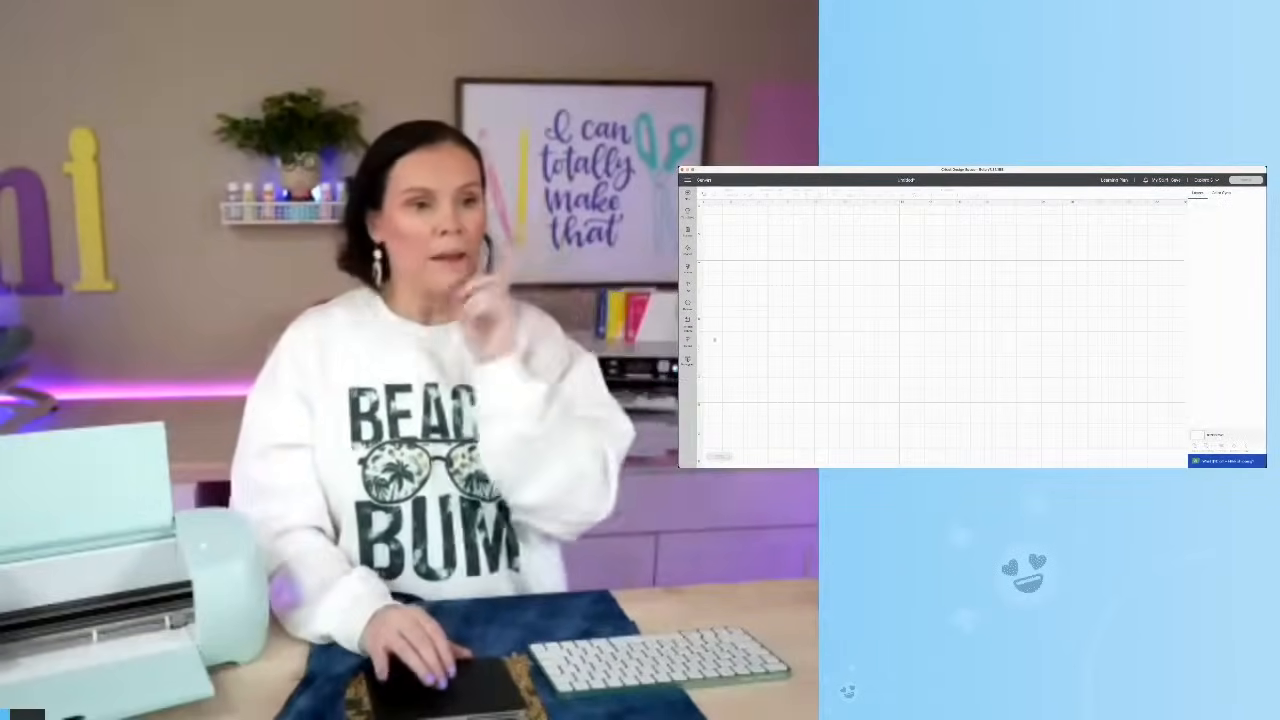
# Step: Add only the western floral skull image from the recent uploads to the canvas
pyautogui.click(688, 341)
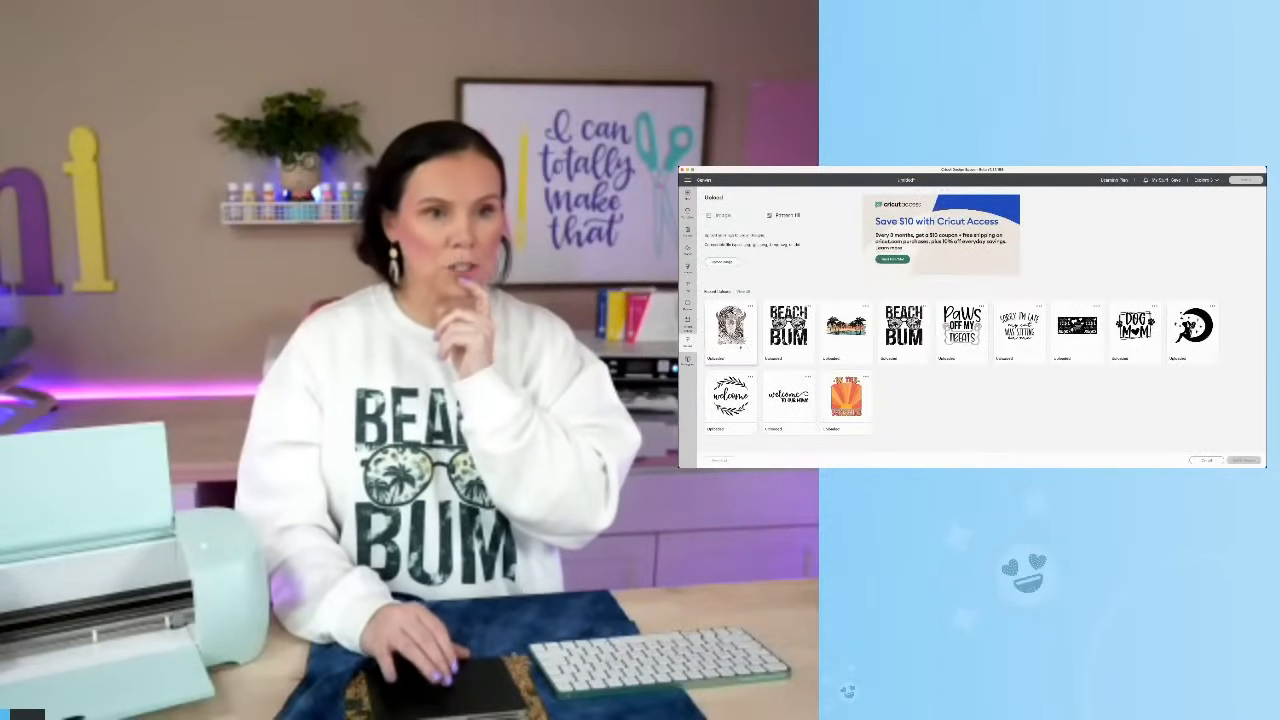
pyautogui.click(731, 326)
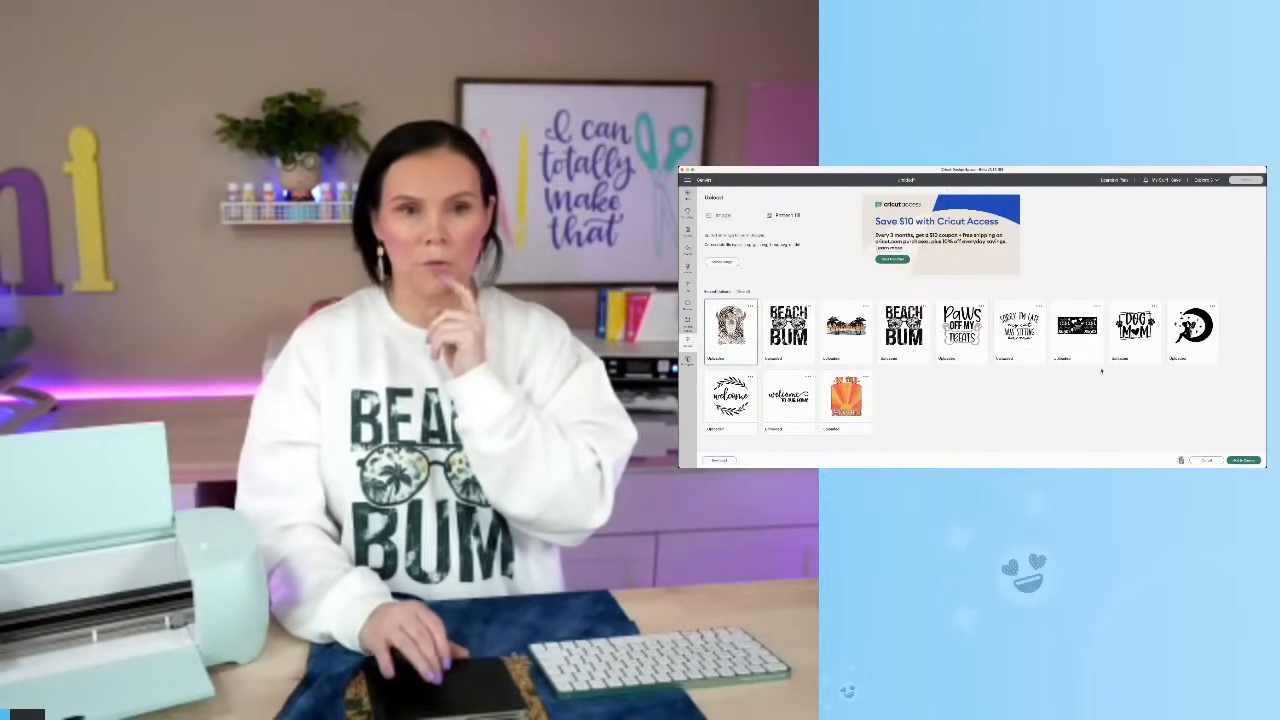
pyautogui.click(962, 330)
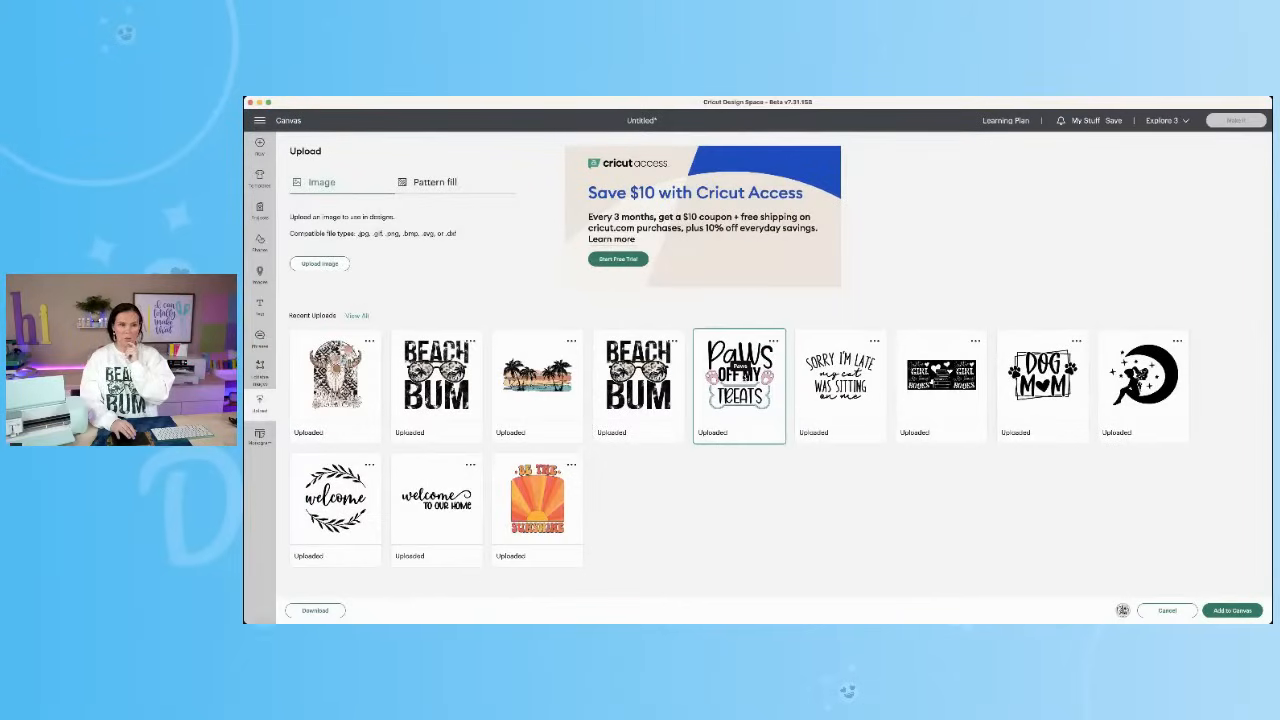
pyautogui.click(352, 370)
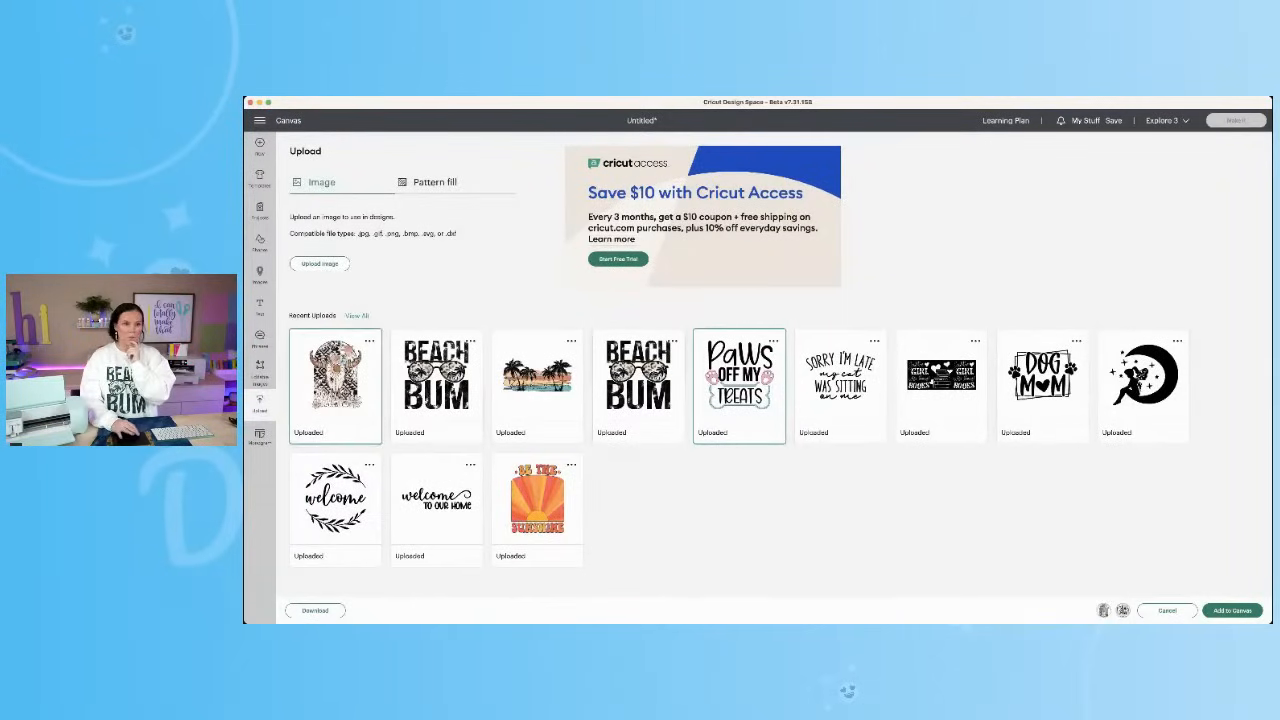
pyautogui.click(739, 386)
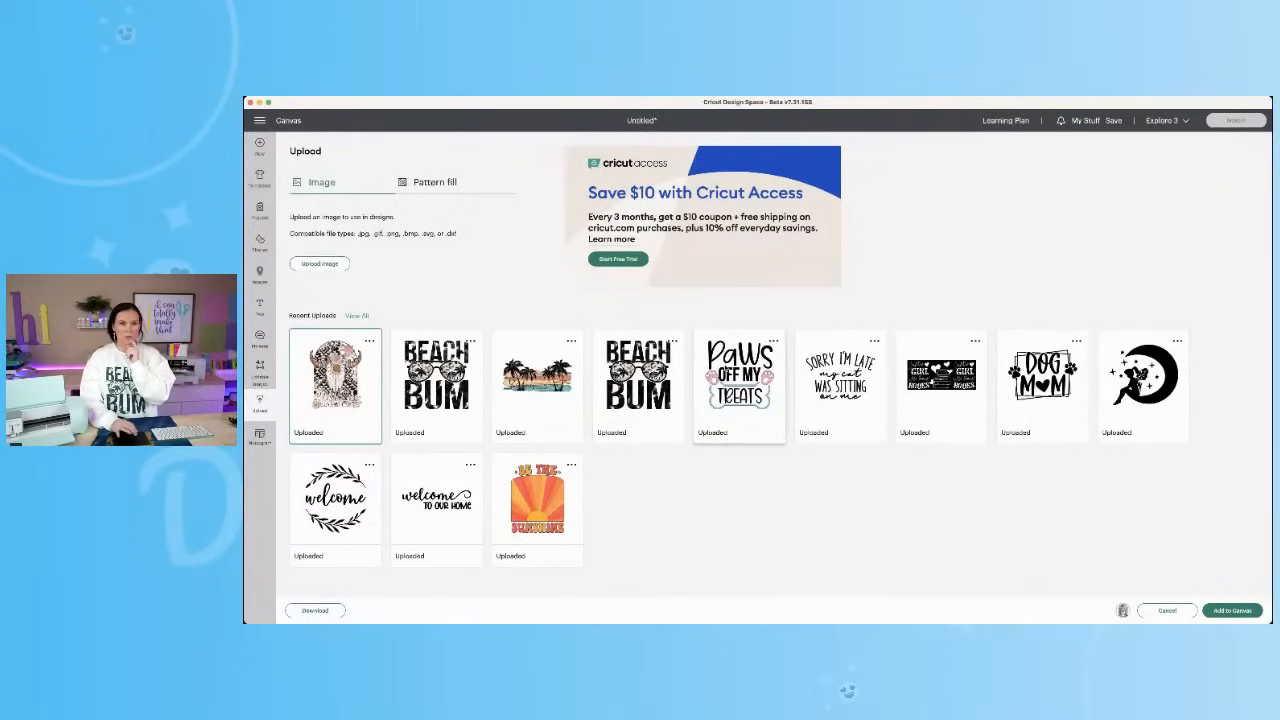
pyautogui.click(1233, 611)
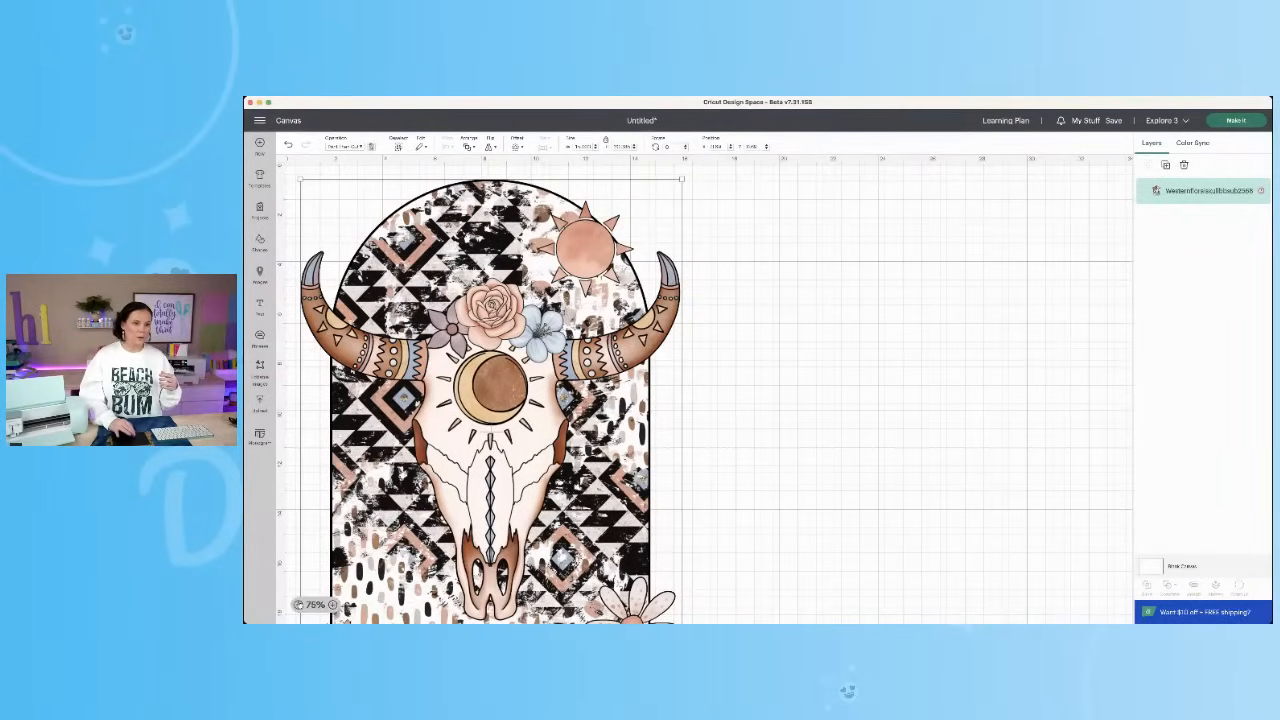
# Step: Move the skull image to mid-canvas and stretch it out of proportion to about 21.4 in wide and 25 in high
pyautogui.click(298, 605)
pyautogui.moveTo(448, 374); pyautogui.dragTo(689, 423)
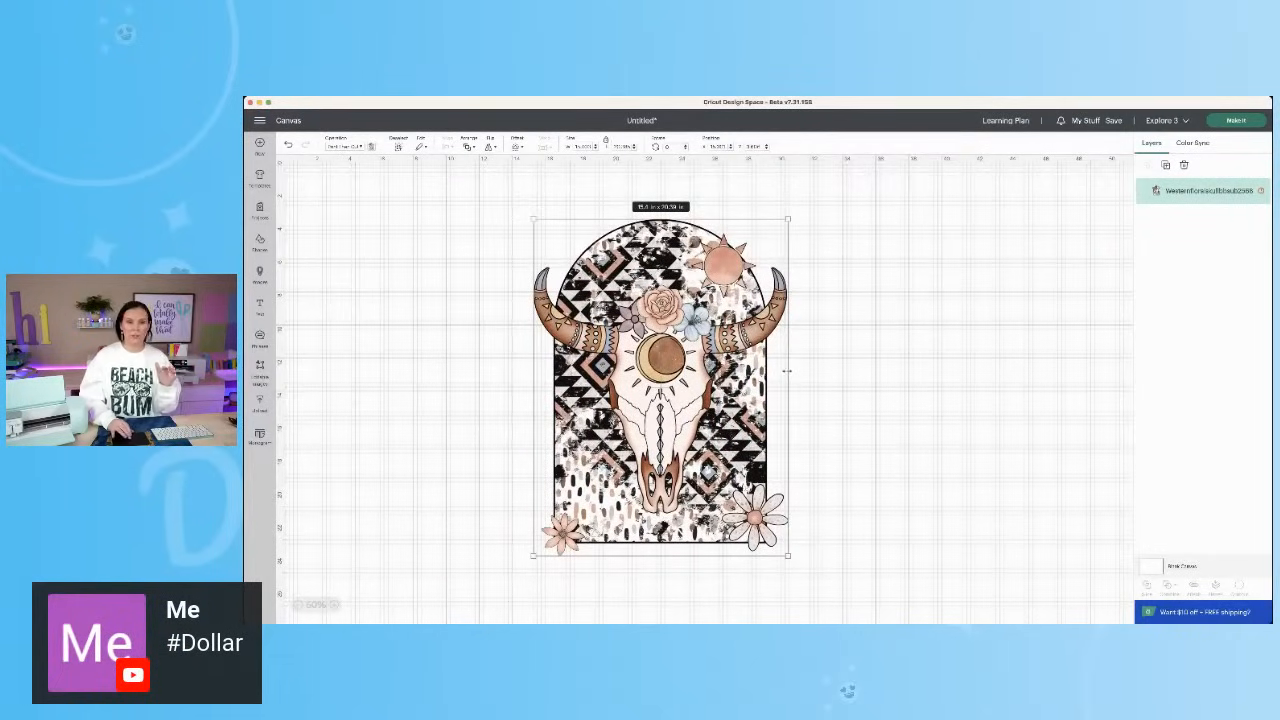
pyautogui.moveTo(787, 371); pyautogui.dragTo(941, 372)
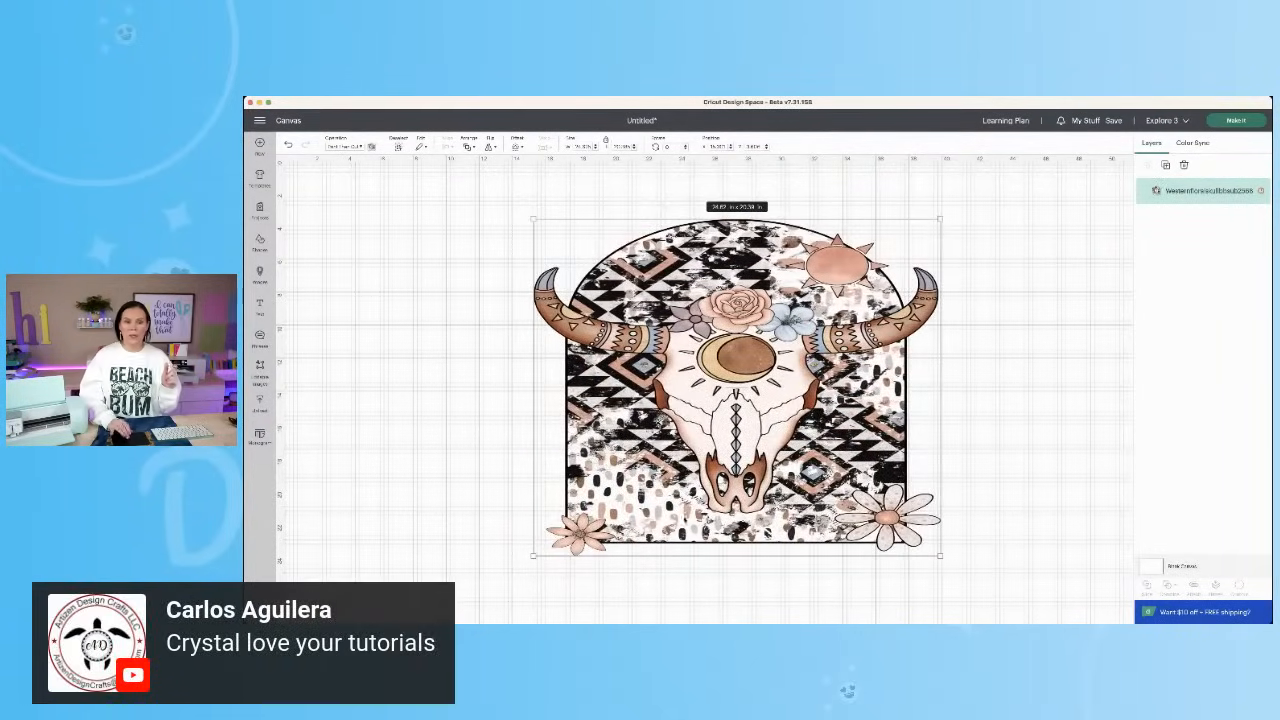
pyautogui.moveTo(675, 558); pyautogui.dragTo(675, 622)
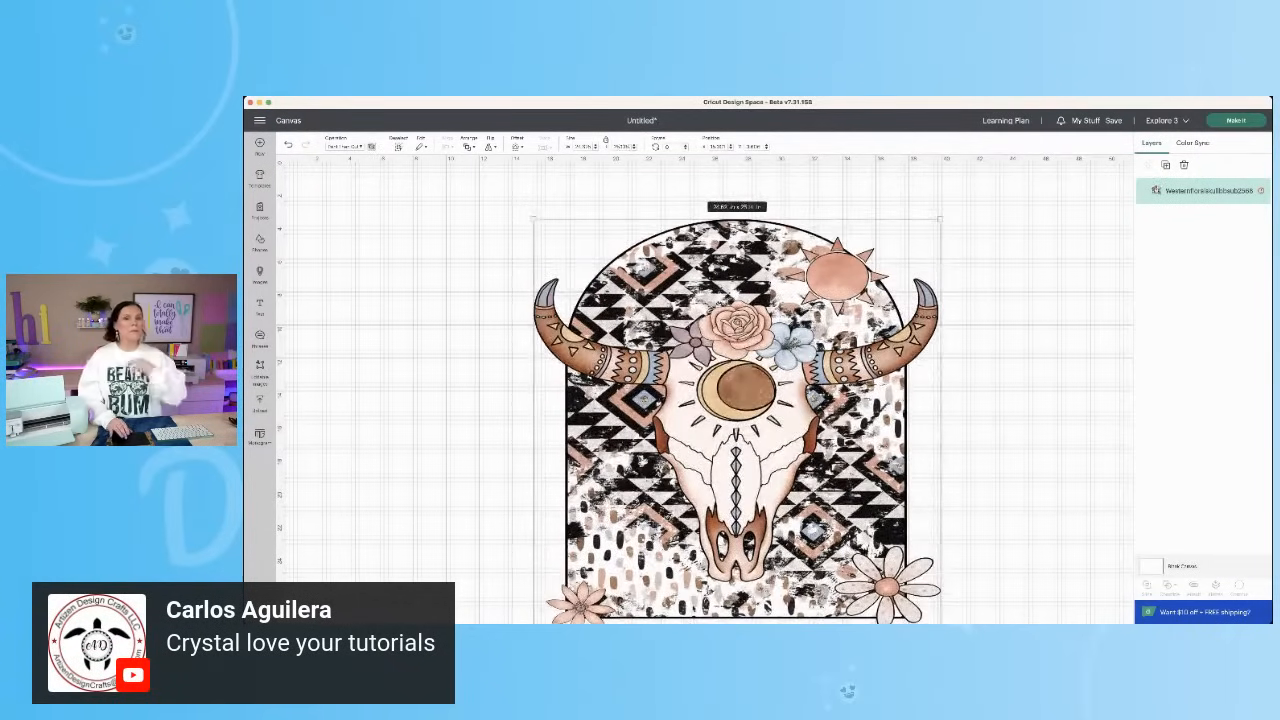
pyautogui.moveTo(738, 540); pyautogui.dragTo(733, 512)
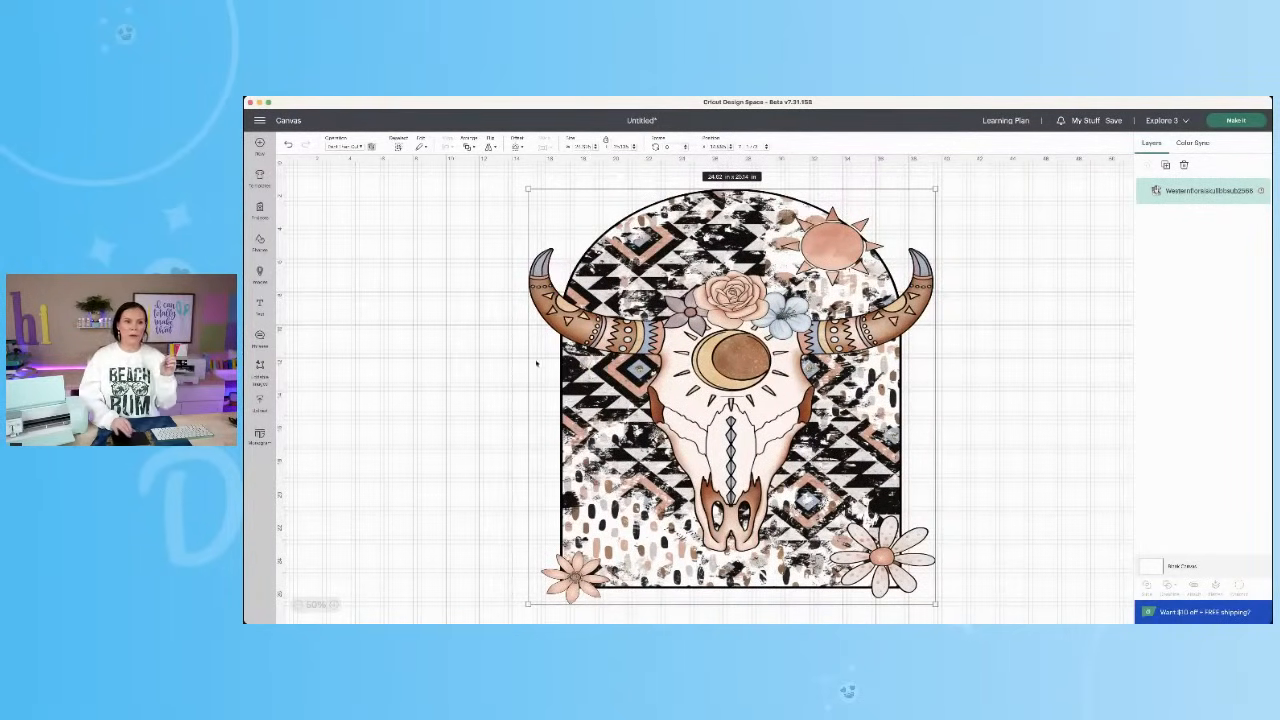
pyautogui.moveTo(524, 358); pyautogui.dragTo(577, 363)
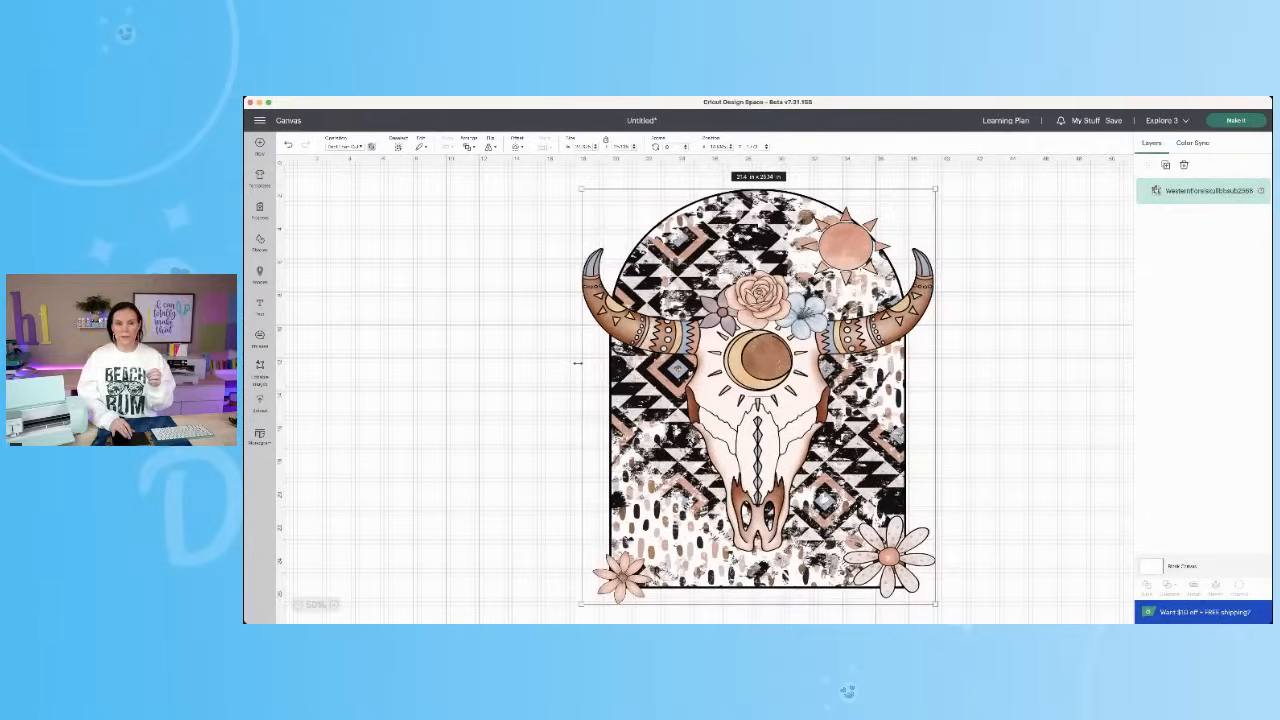
# Step: Replace the skull with the uploaded "Sorry I'm late my cat was sitting on me" design, placed near the middle of the canvas
pyautogui.press('Delete')
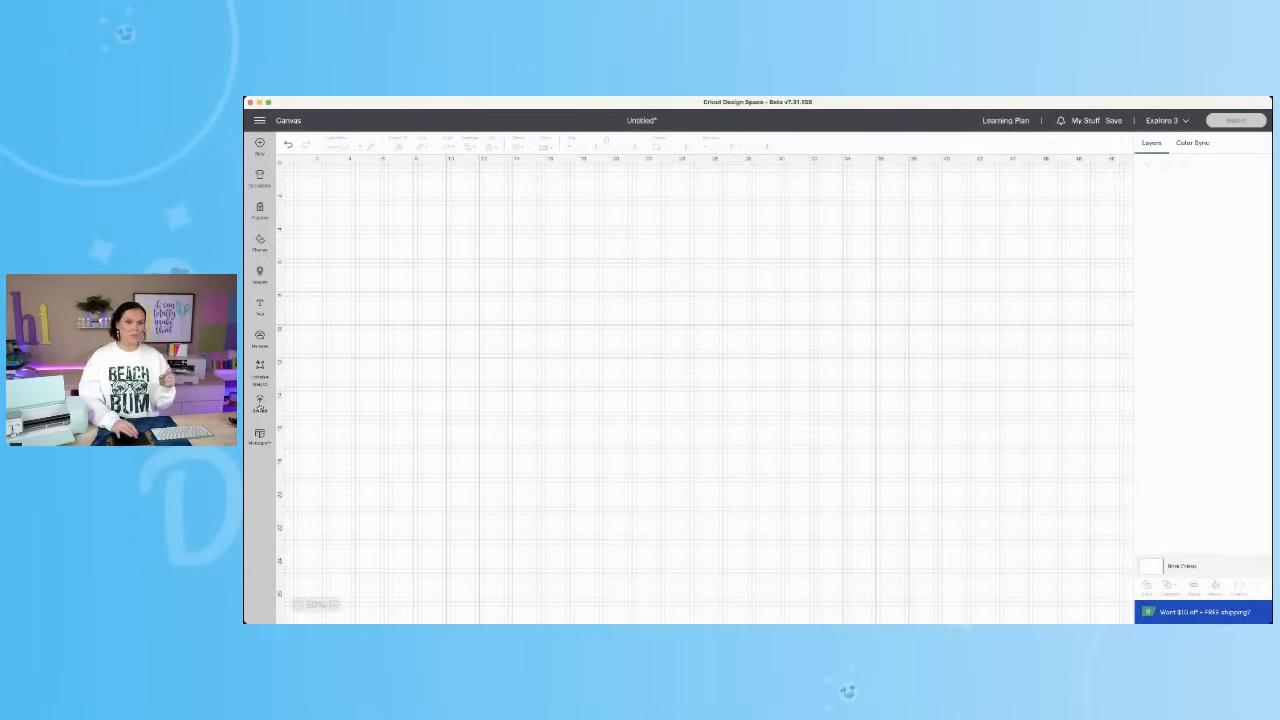
pyautogui.click(260, 402)
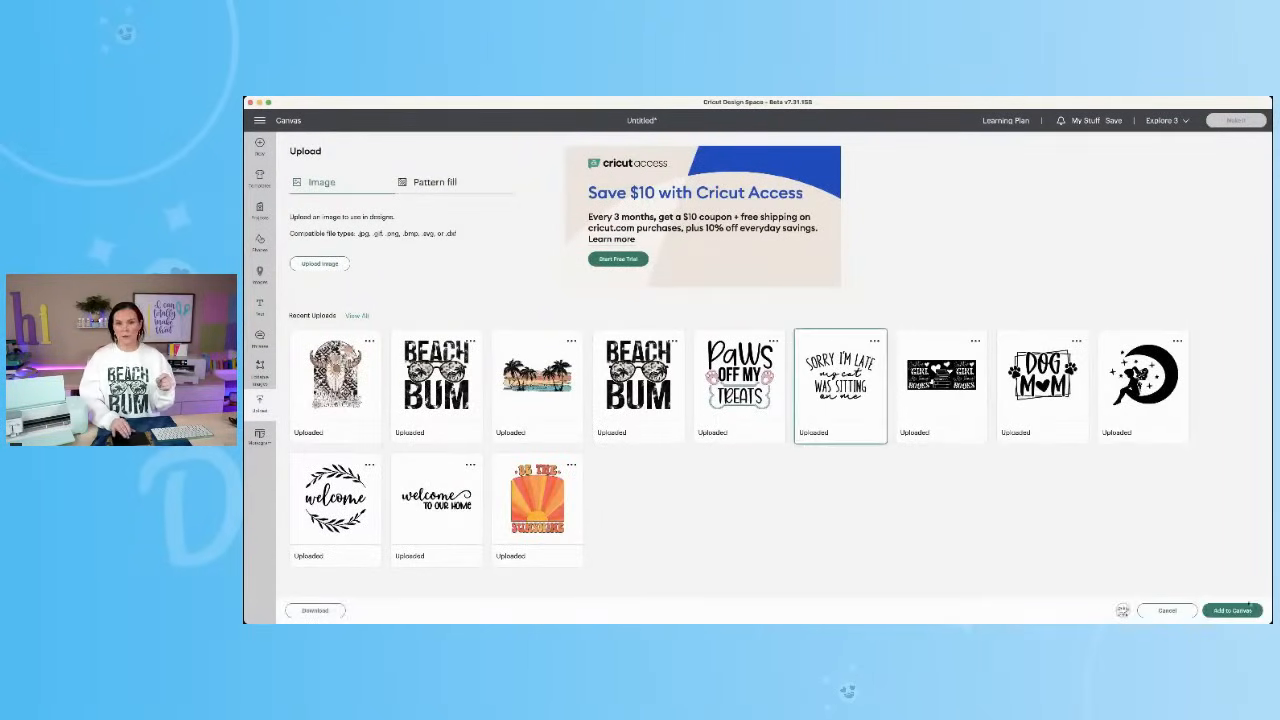
pyautogui.click(1240, 612)
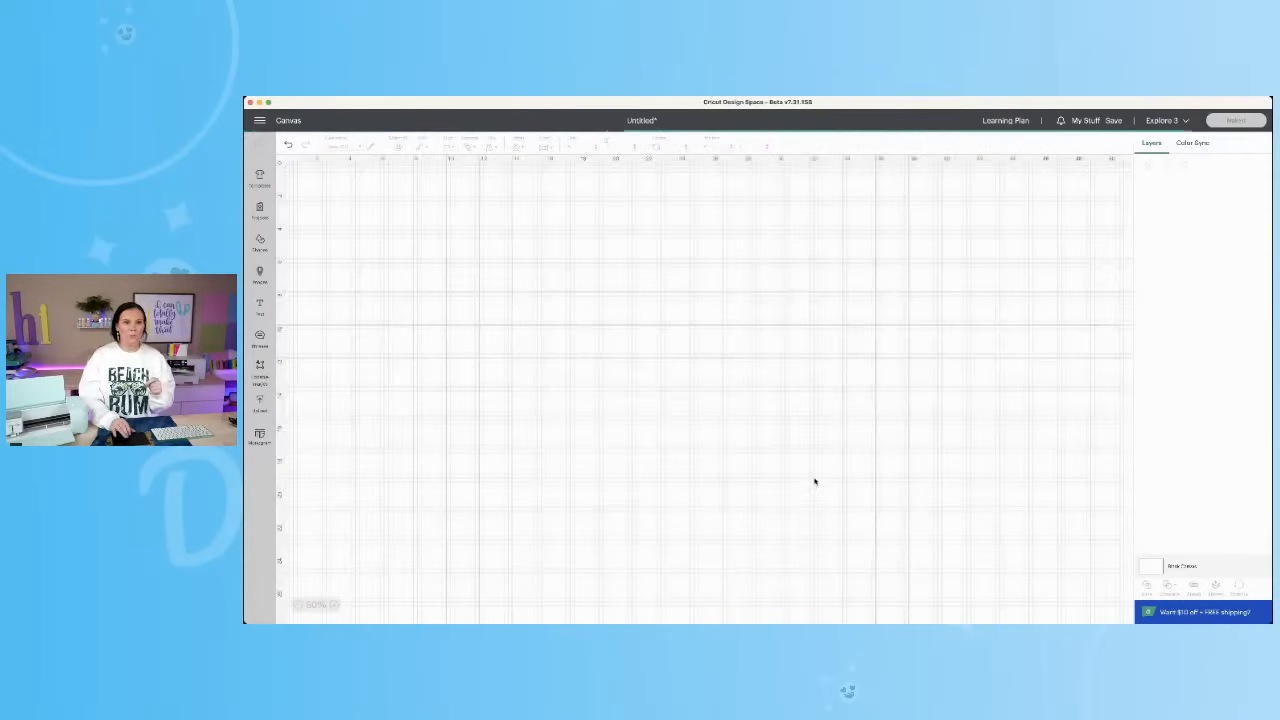
pyautogui.moveTo(397, 313); pyautogui.dragTo(678, 387)
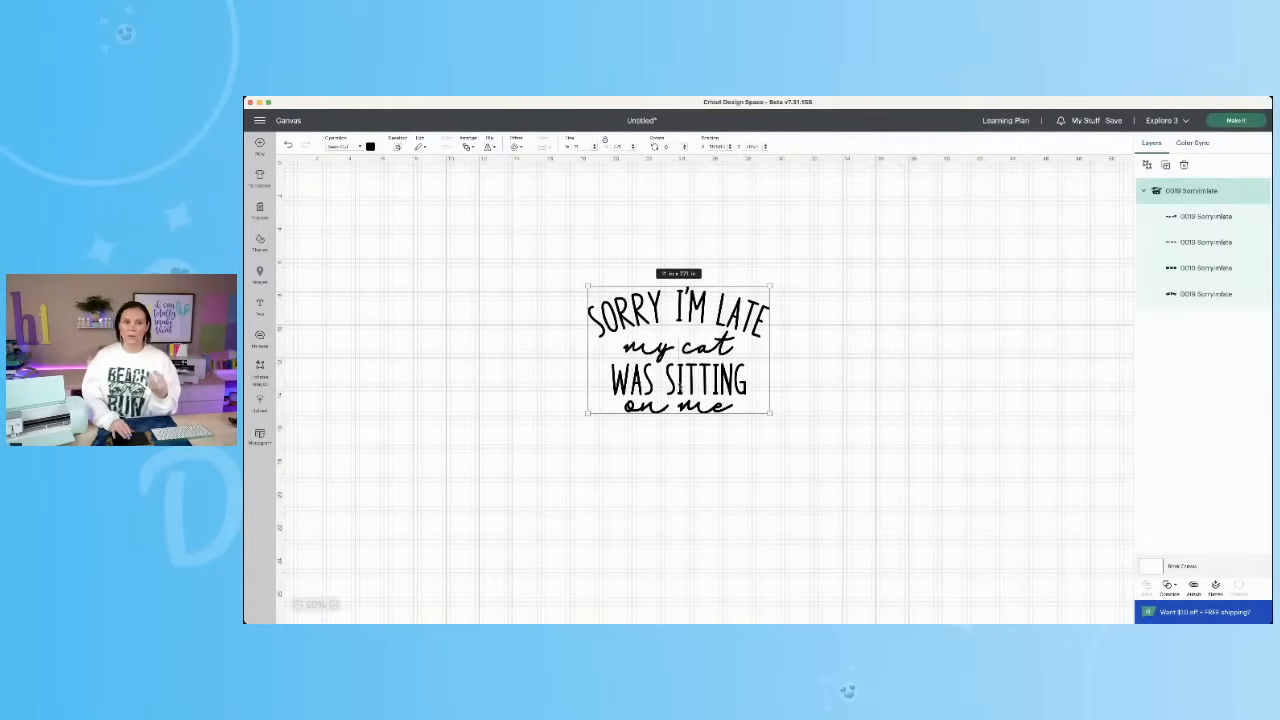
# Step: Stretch the cat quote design to about 24.5 in wide and 15.5 in high, and scale it down to about 15.8 in wide
pyautogui.moveTo(682, 415); pyautogui.dragTo(686, 470)
pyautogui.moveTo(772, 382); pyautogui.dragTo(994, 382)
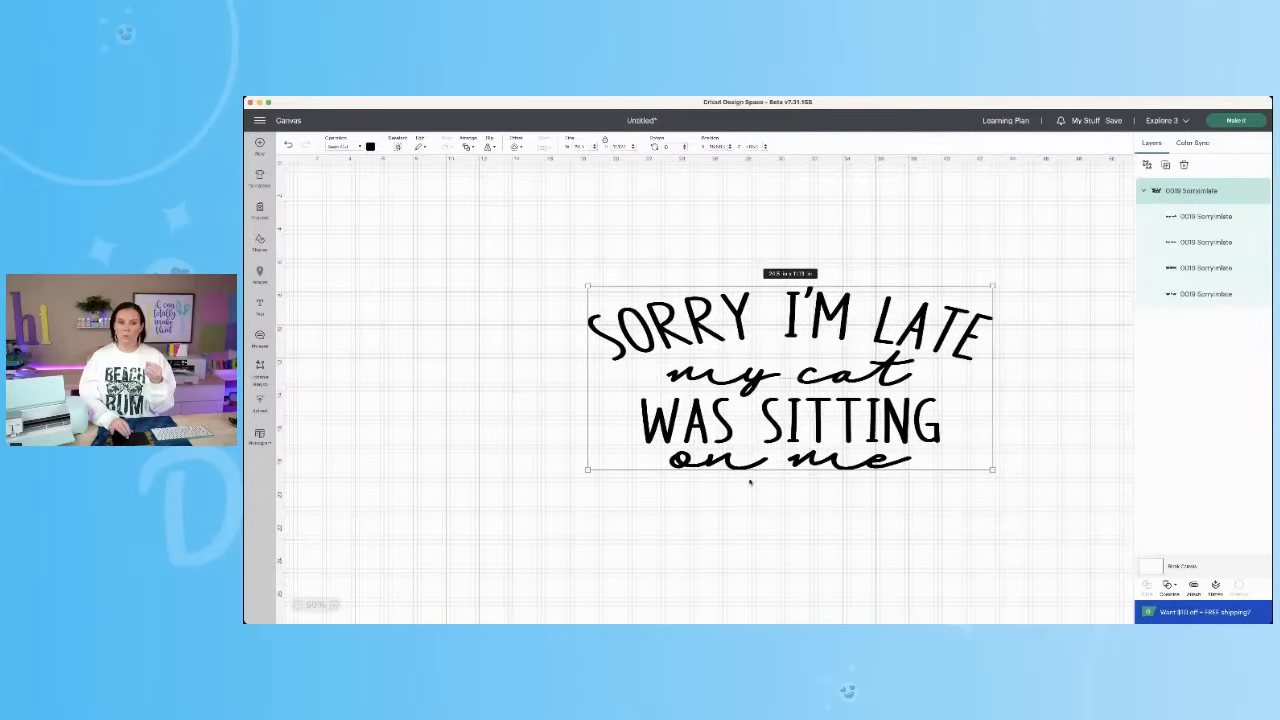
pyautogui.moveTo(749, 472); pyautogui.dragTo(757, 545)
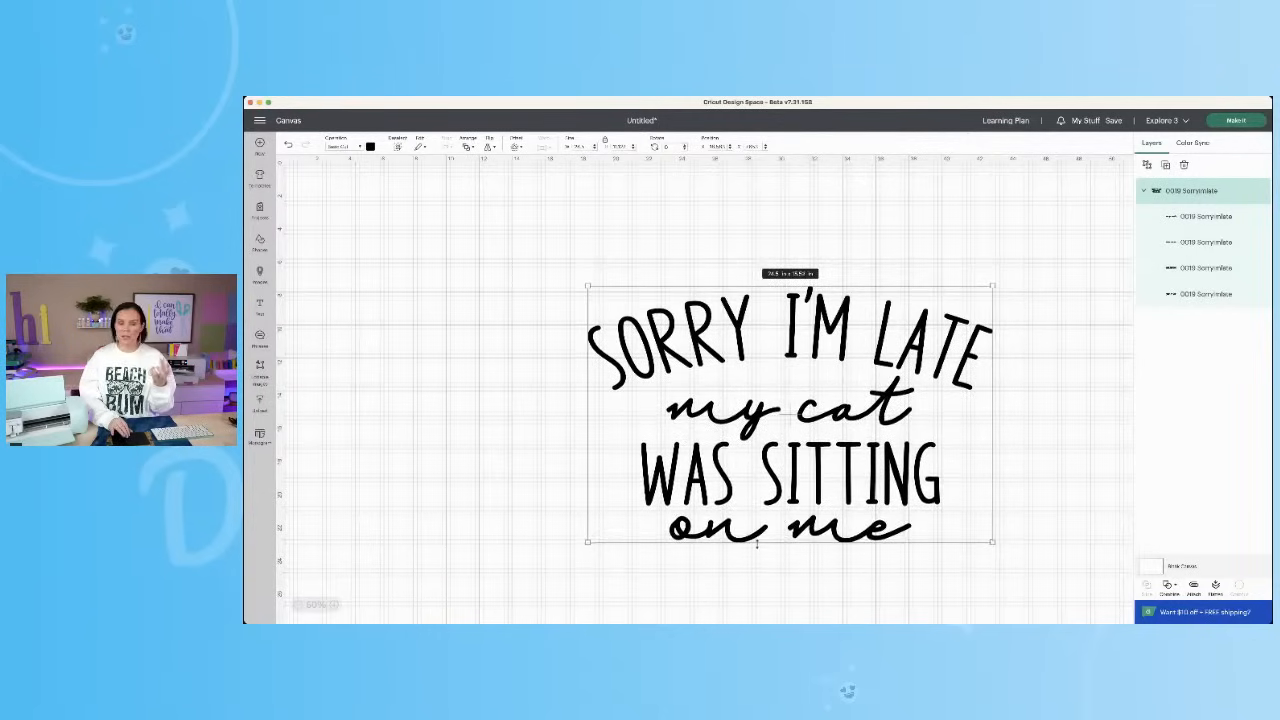
pyautogui.moveTo(989, 543); pyautogui.dragTo(849, 456)
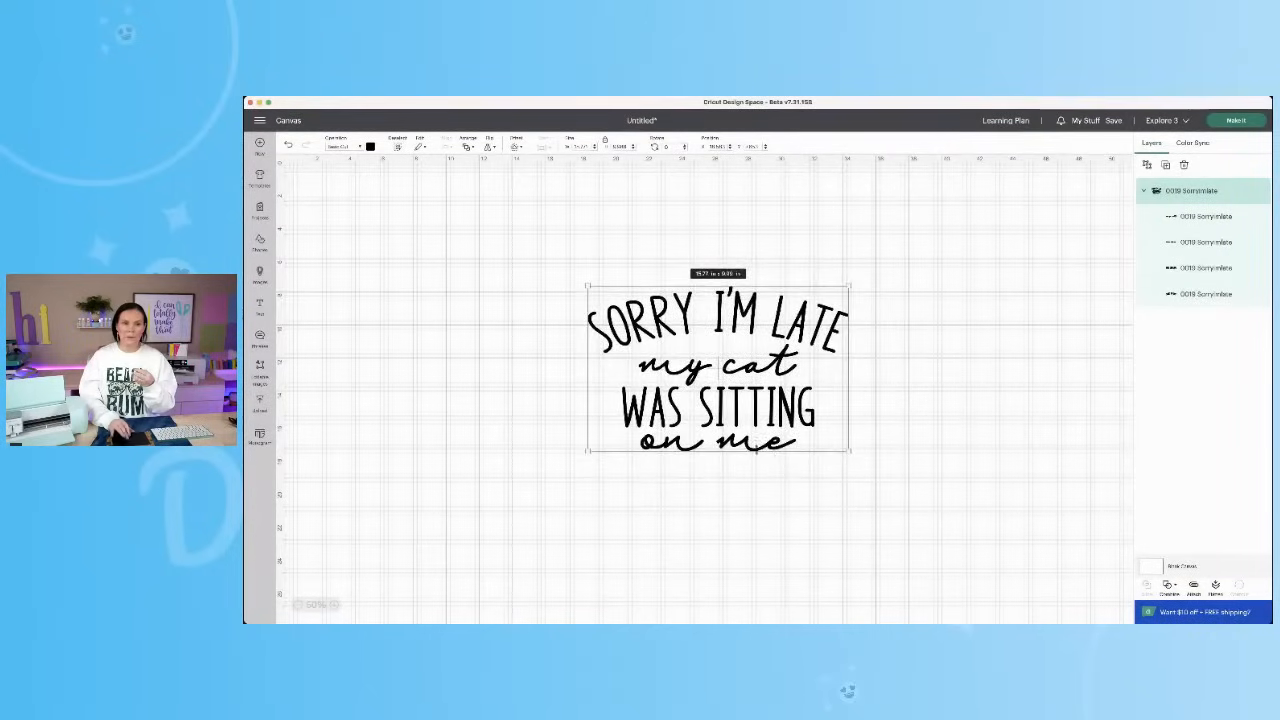
pyautogui.moveTo(752, 451)
pyautogui.mouseDown()
pyautogui.moveTo(751, 367)
pyautogui.moveTo(758, 458)
pyautogui.mouseUp()
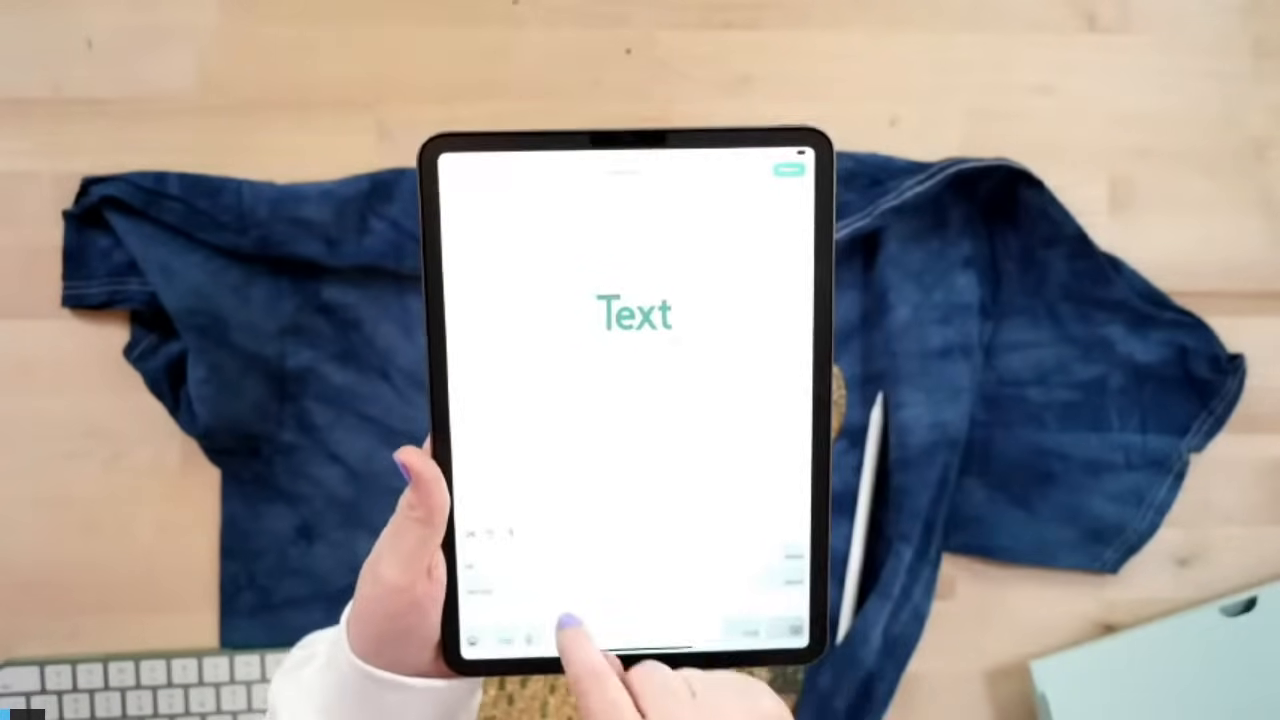
# Step: Switch to the tablet version, enter "Summer" as the text, and add an offset behind it coloured pink
pyautogui.write('er')
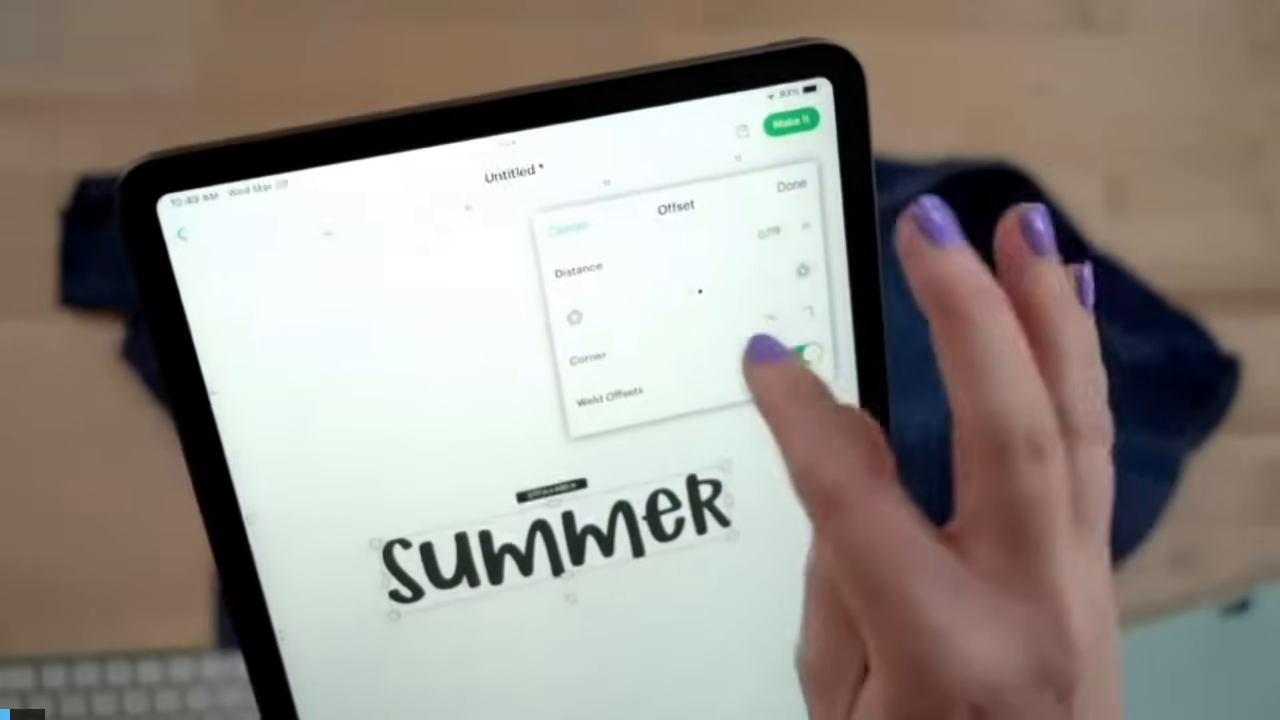
pyautogui.click(791, 185)
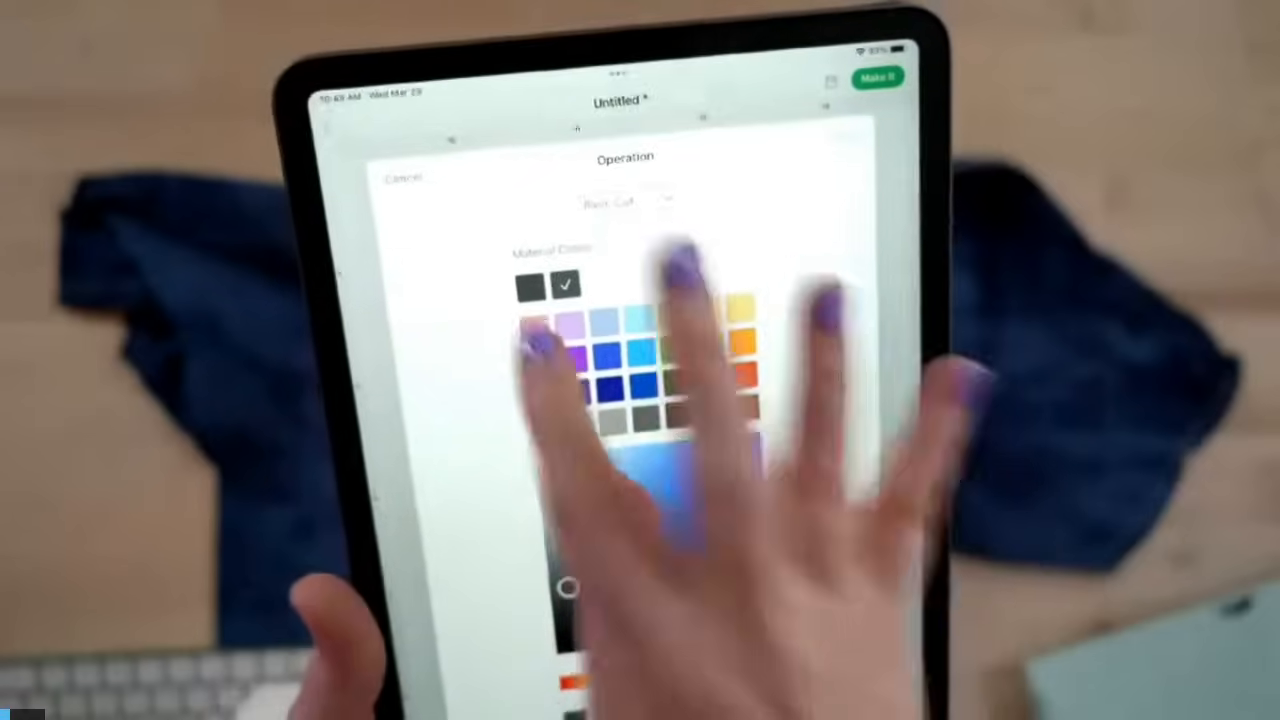
pyautogui.click(535, 327)
pyautogui.click(842, 138)
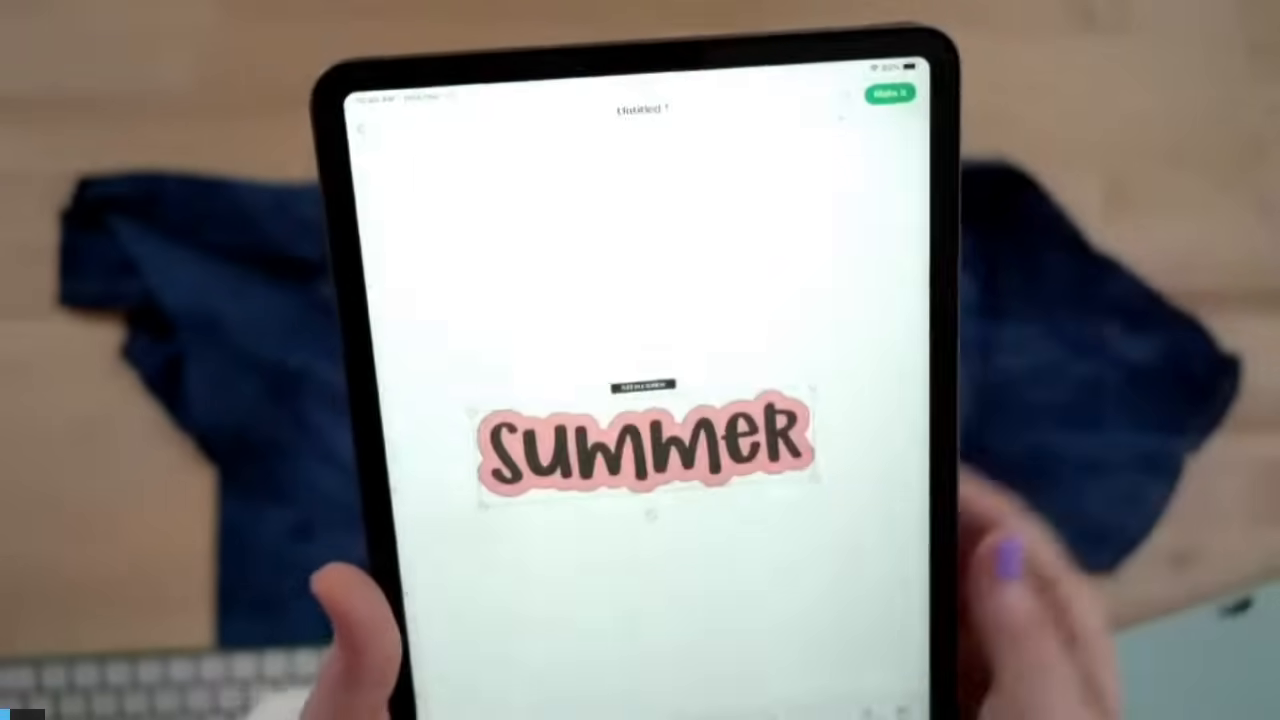